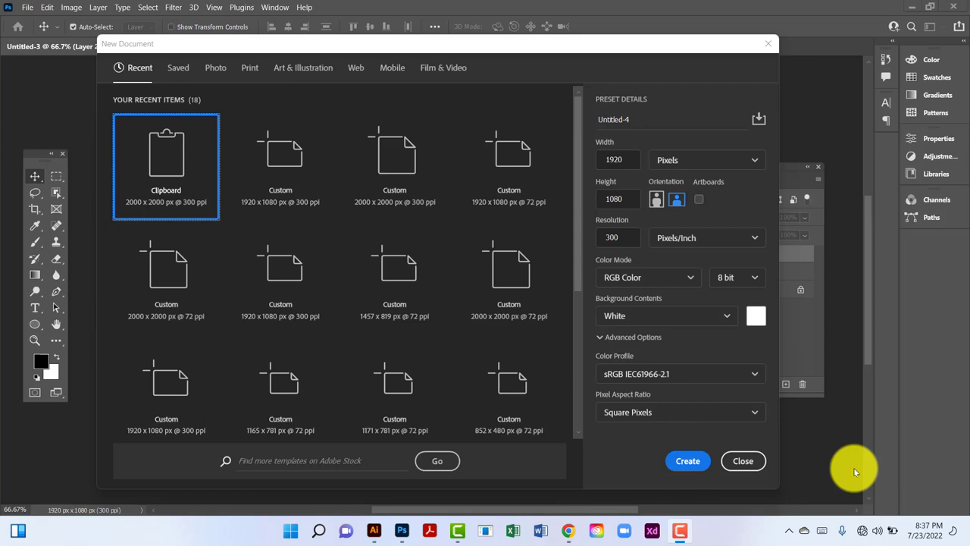
- Create the new document with width and height both set to 2000 pixels
double_click(628, 160)
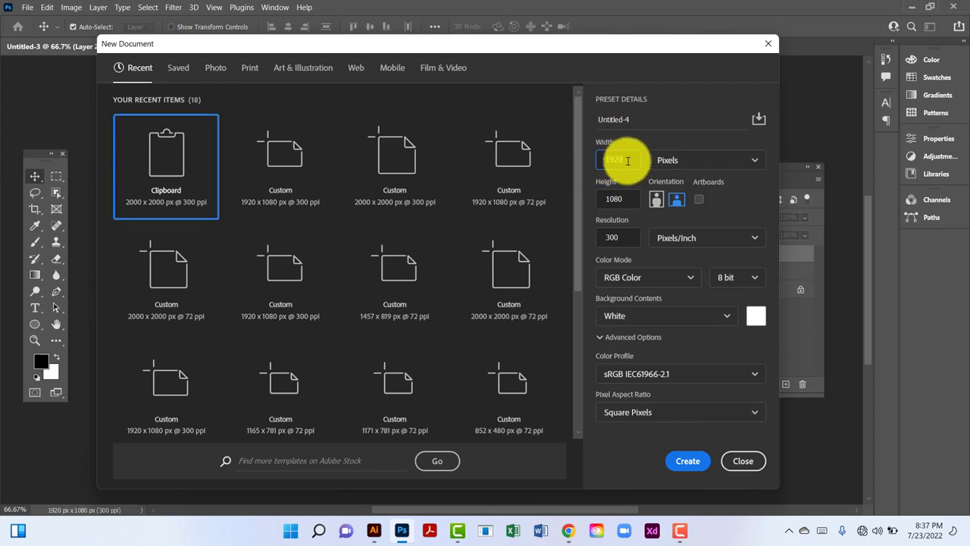
type("2000")
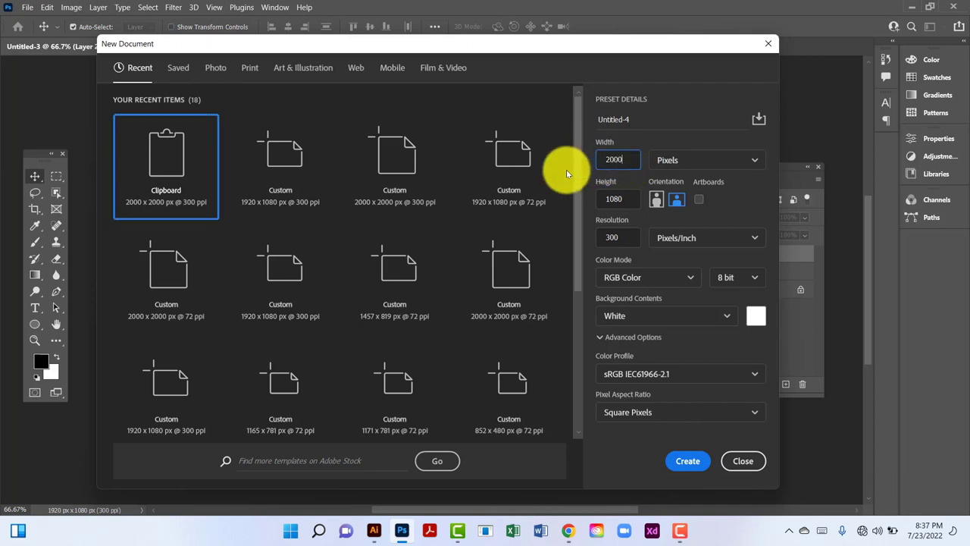
double_click(621, 199)
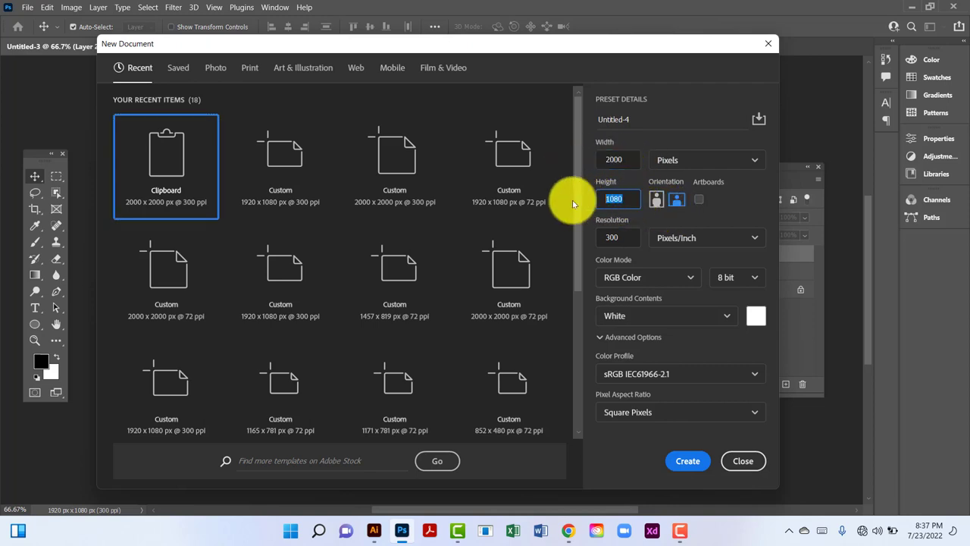
type("2000")
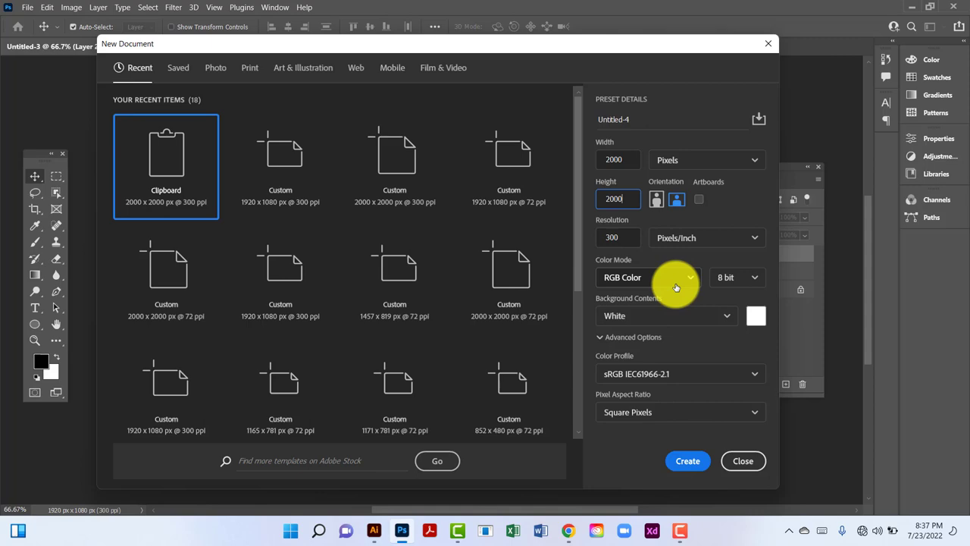
left_click(688, 461)
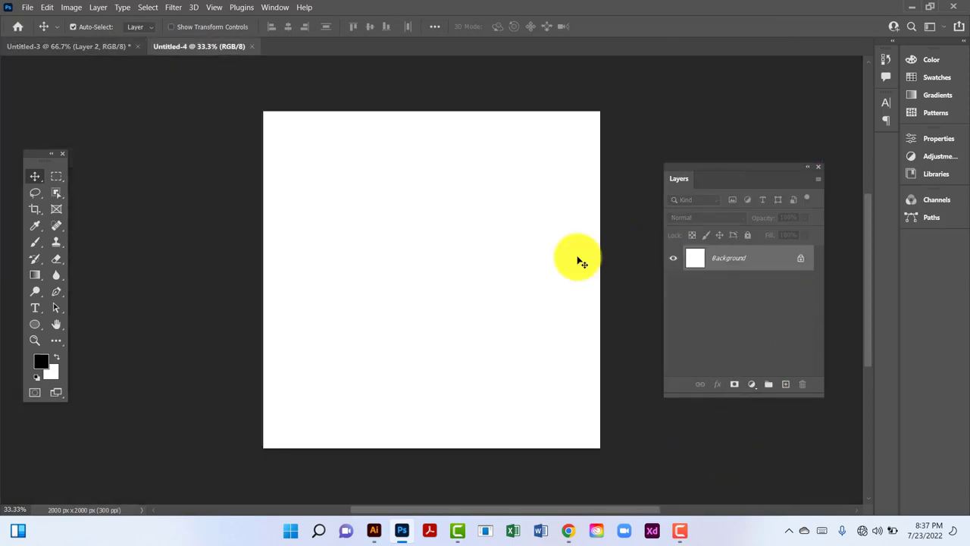
- Draw a rectangle covering the whole canvas and fill it white
left_click(35, 325)
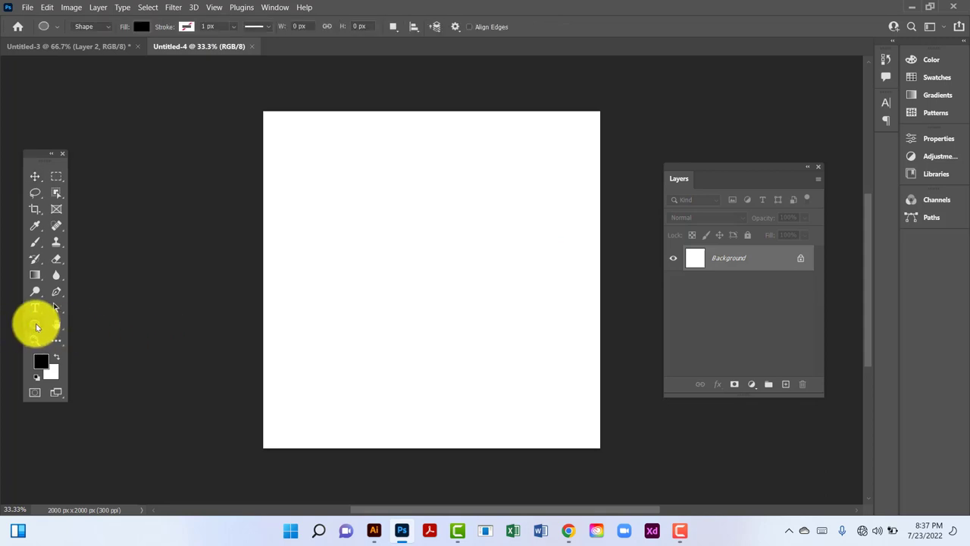
right_click(35, 326)
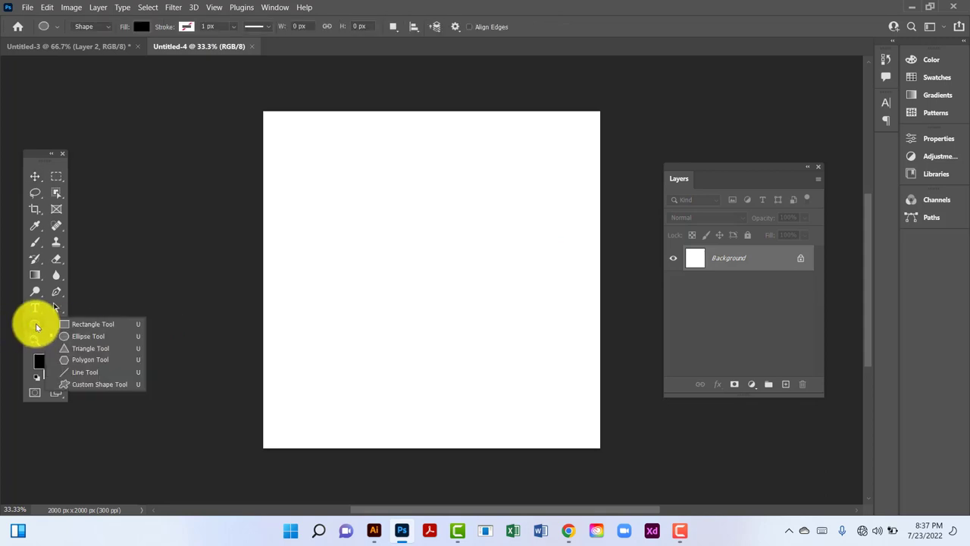
left_click(99, 324)
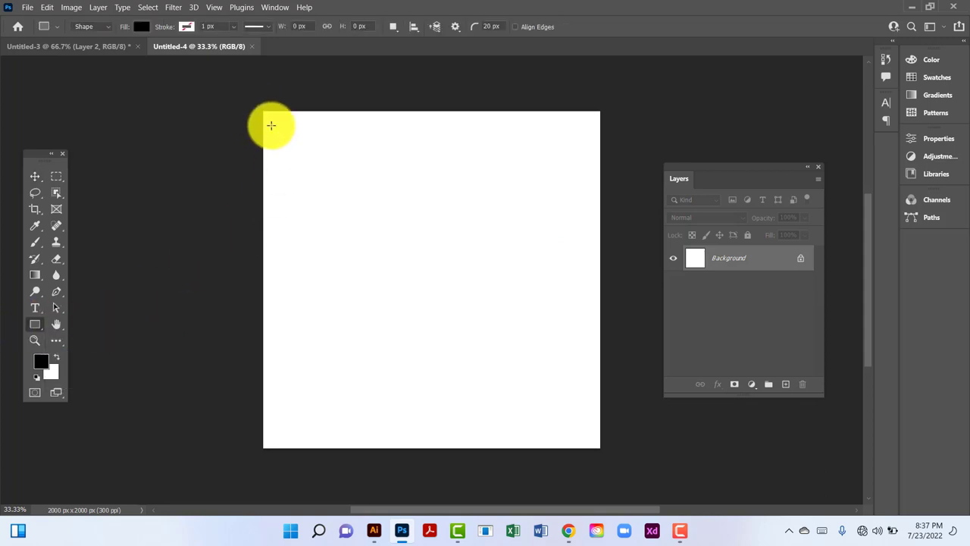
mouse_move(259, 107)
left_mouse_down()
mouse_move(615, 486)
mouse_move(601, 454)
left_mouse_up()
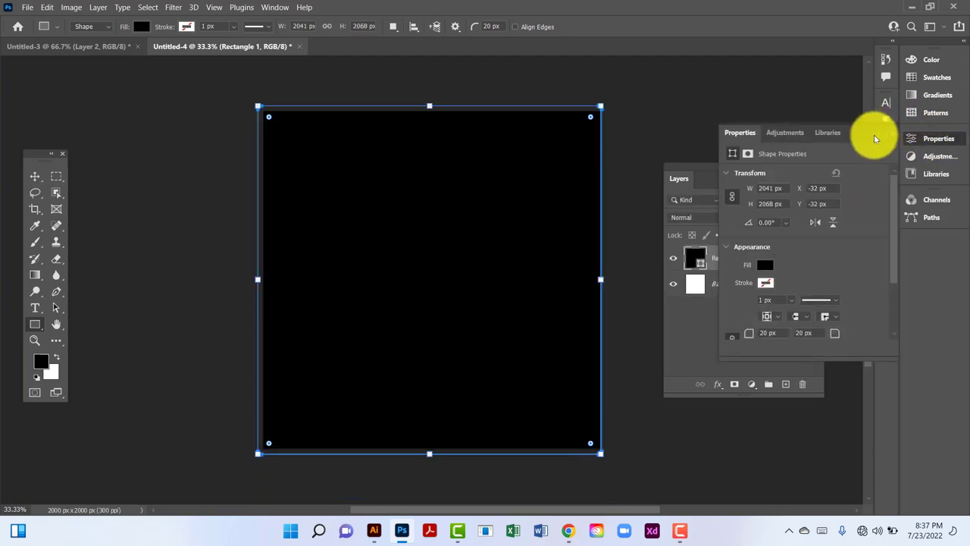
left_click(879, 134)
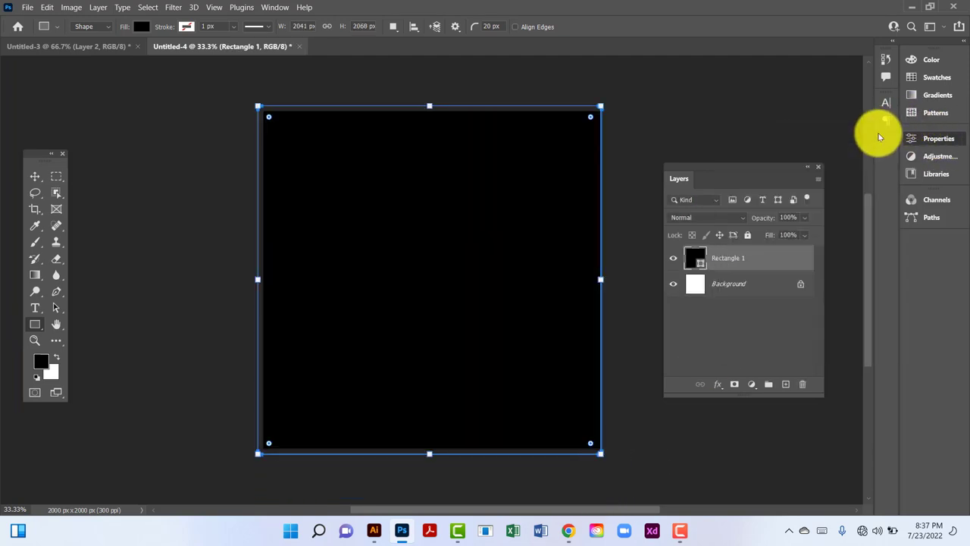
left_click(141, 27)
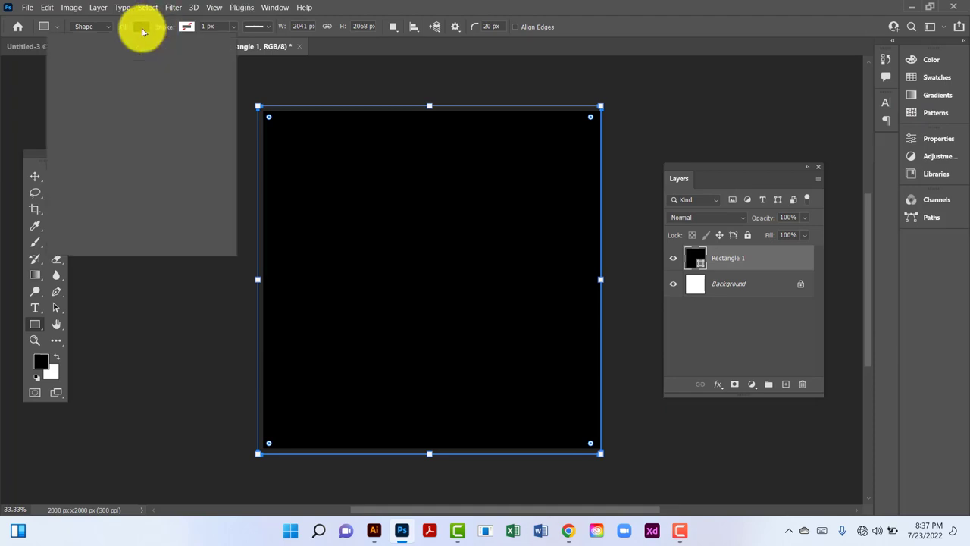
left_click(62, 93)
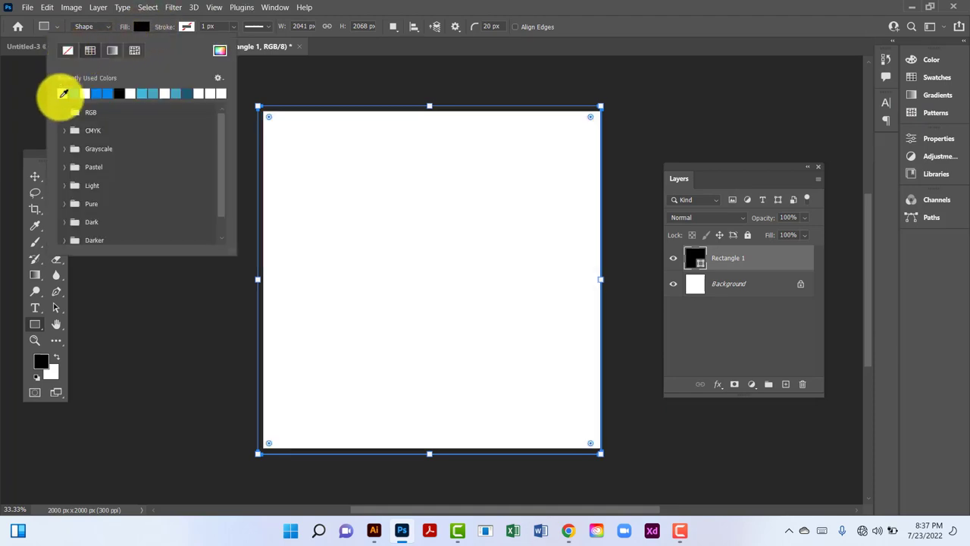
- Delete the old background layer and lock the white rectangle as Background
left_click(34, 176)
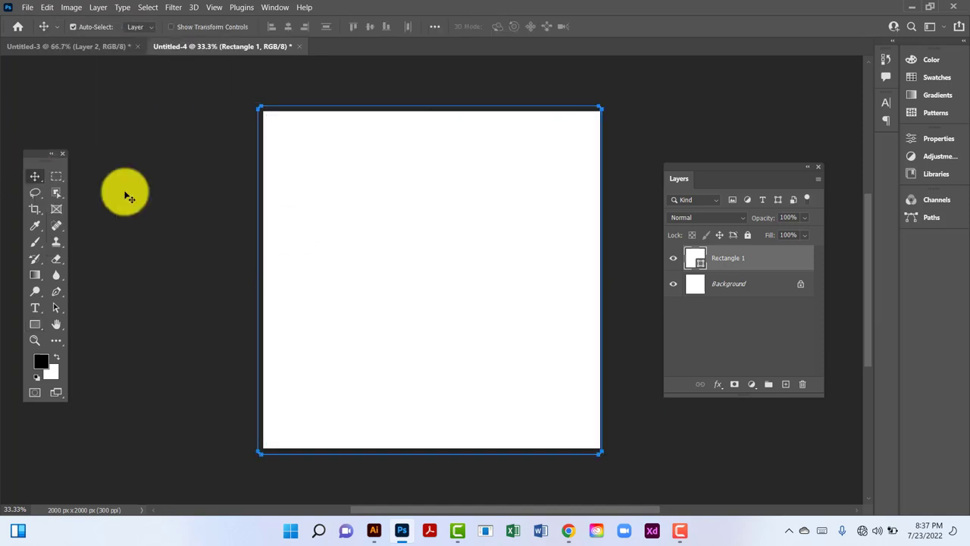
left_click(802, 285)
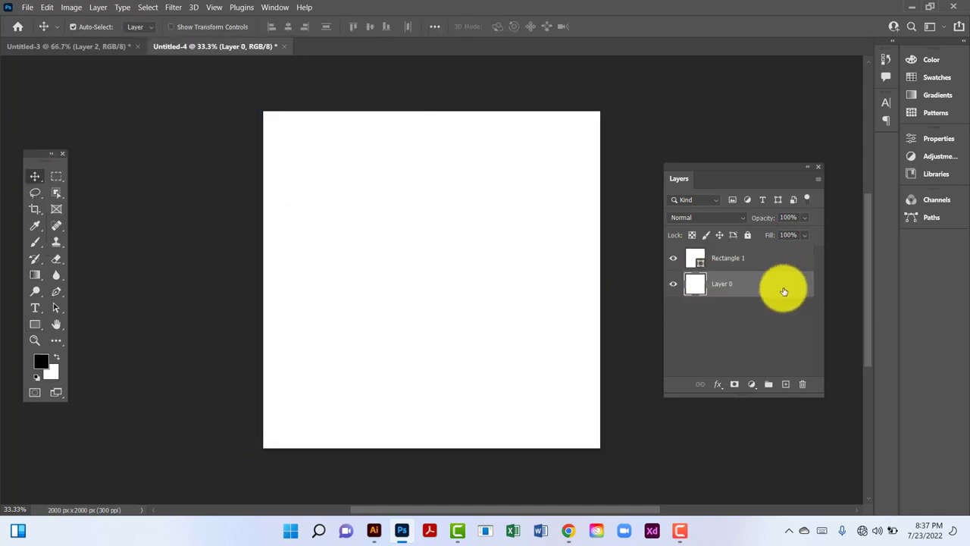
key("Delete")
left_click(721, 258)
type("Background")
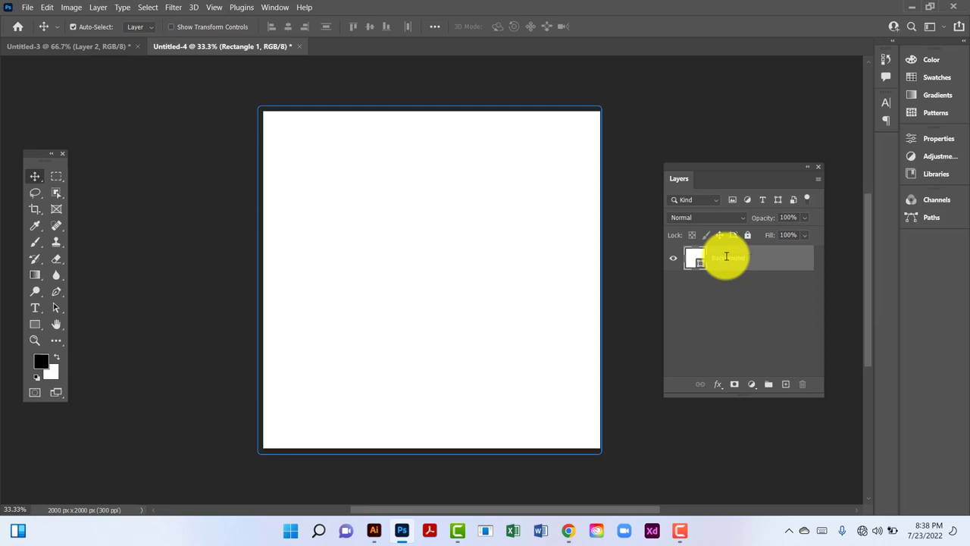
left_click(746, 238)
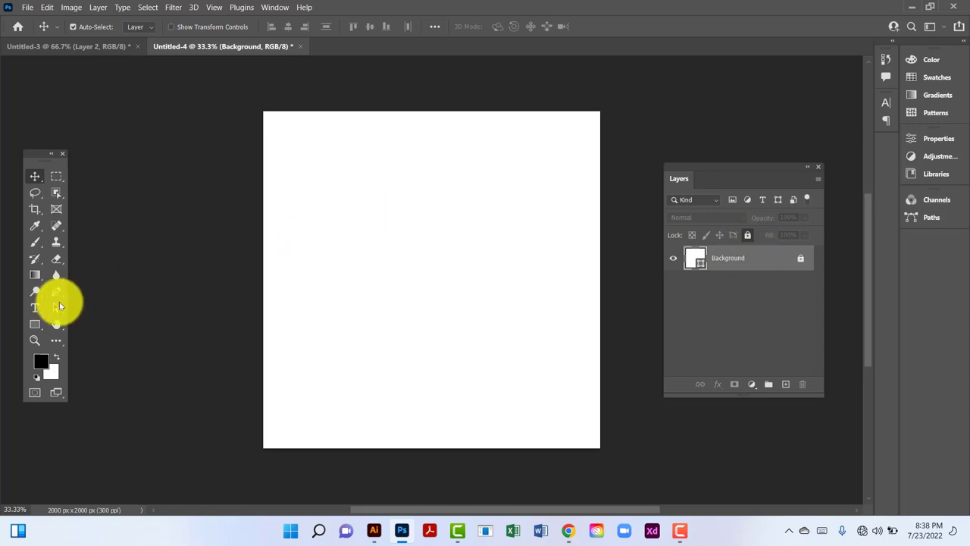
- Draw a wide rectangle band across the middle of the canvas
left_click(38, 326)
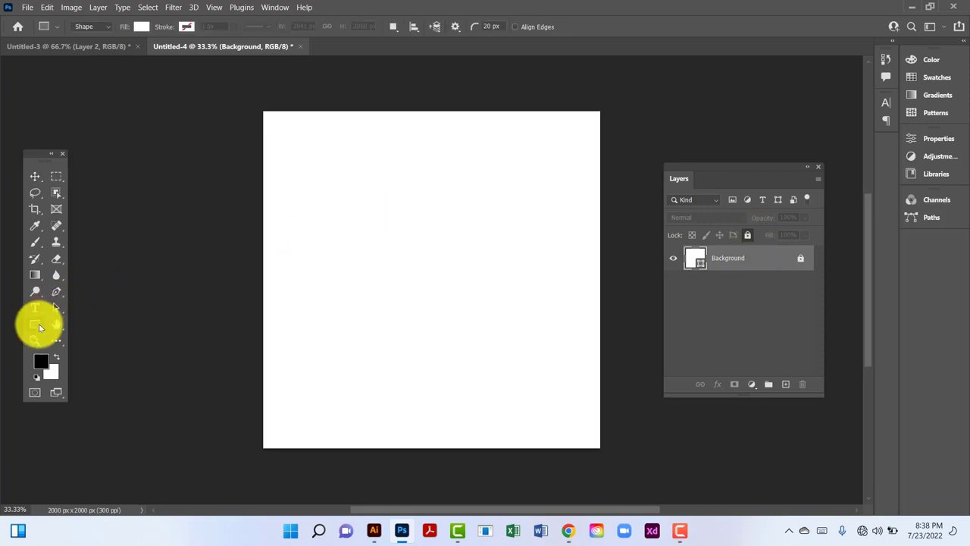
left_click(238, 232)
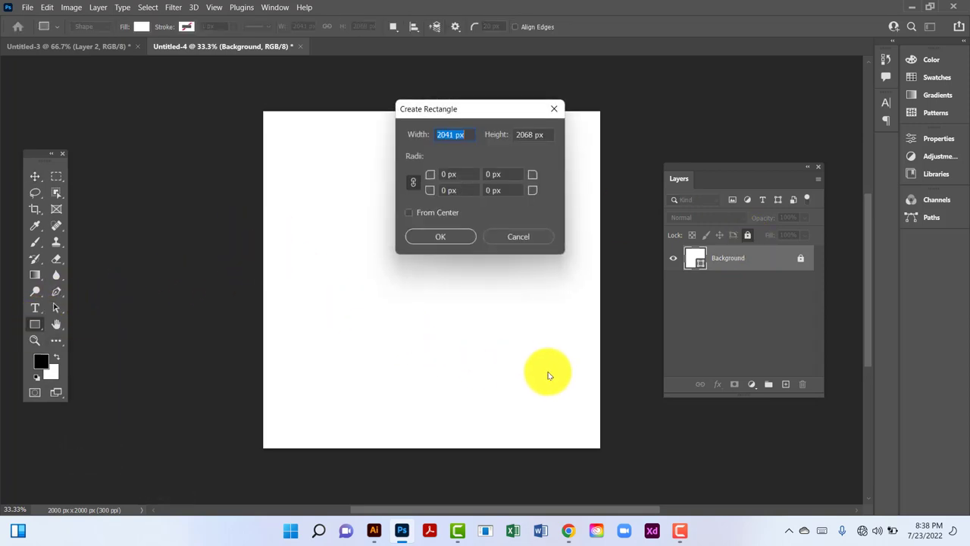
left_click(552, 109)
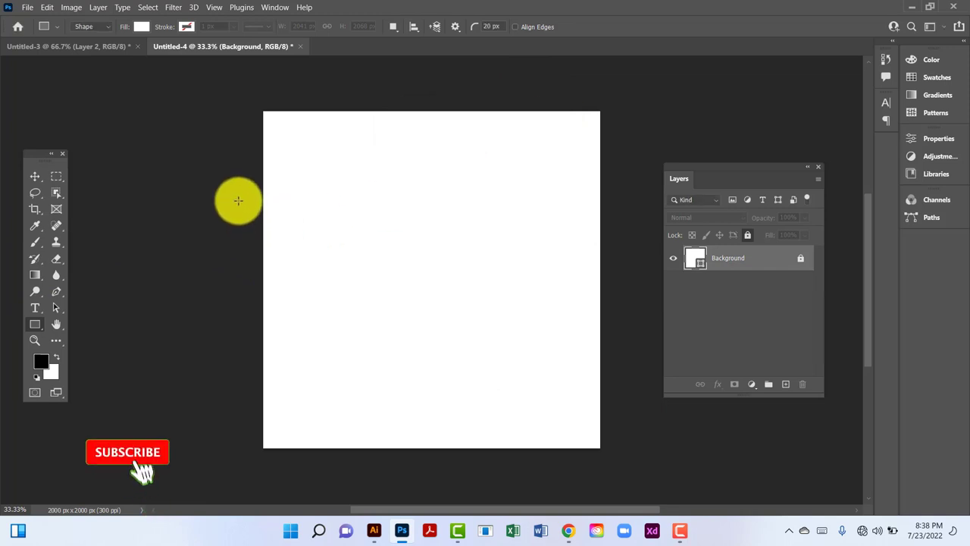
mouse_move(237, 201)
left_mouse_down()
mouse_move(479, 335)
mouse_move(660, 409)
mouse_move(663, 401)
mouse_move(633, 398)
left_mouse_up()
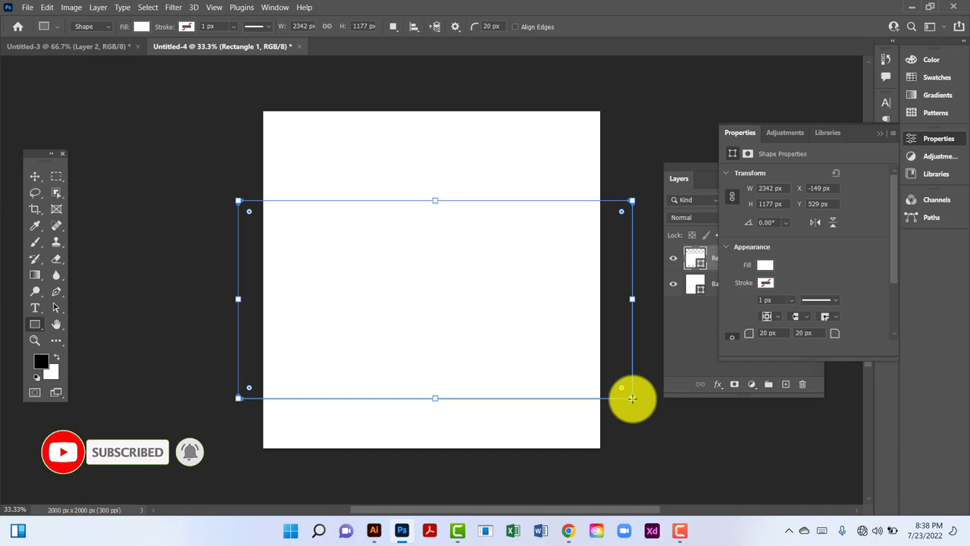
left_click(881, 137)
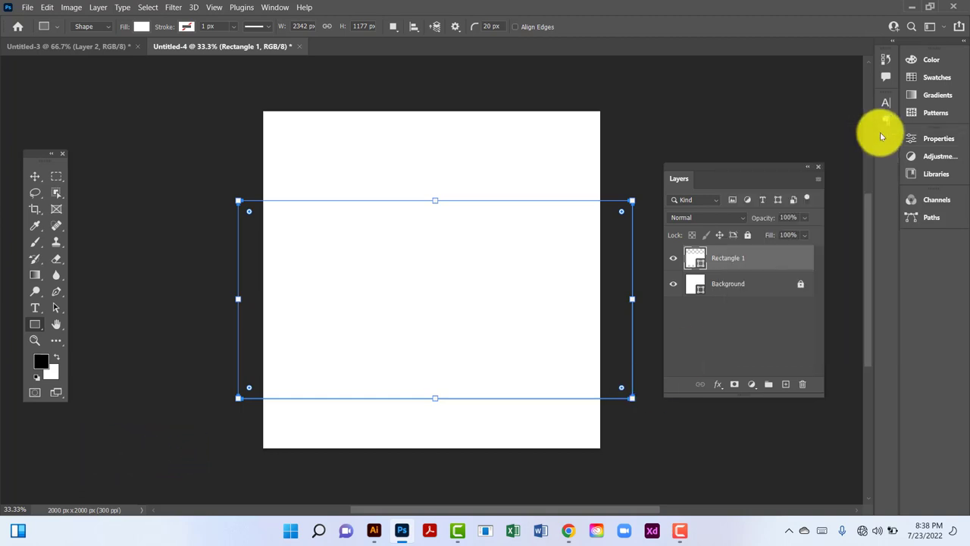
- Set the band's fill colour to blue #288df5
double_click(698, 261)
left_click(712, 98)
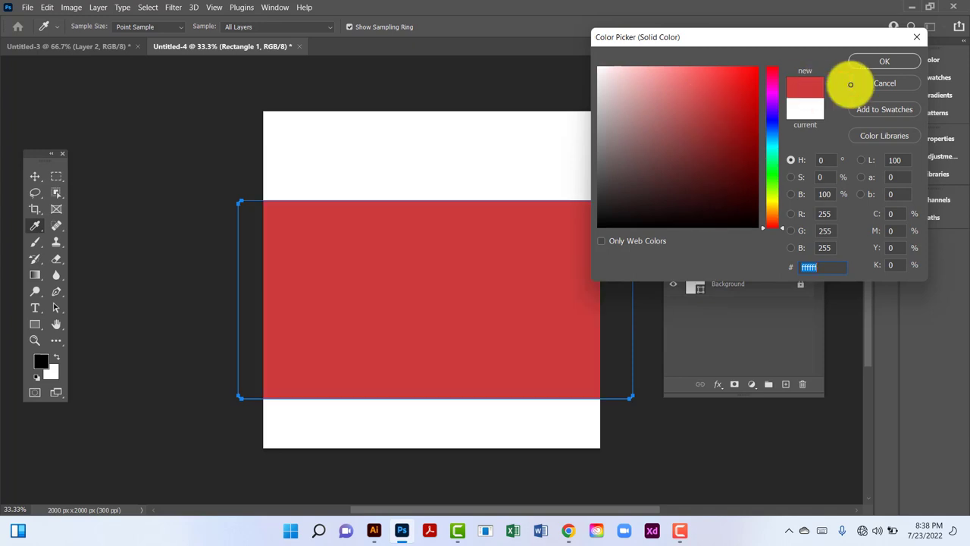
left_click_drag(775, 118, 775, 133)
left_click(730, 71)
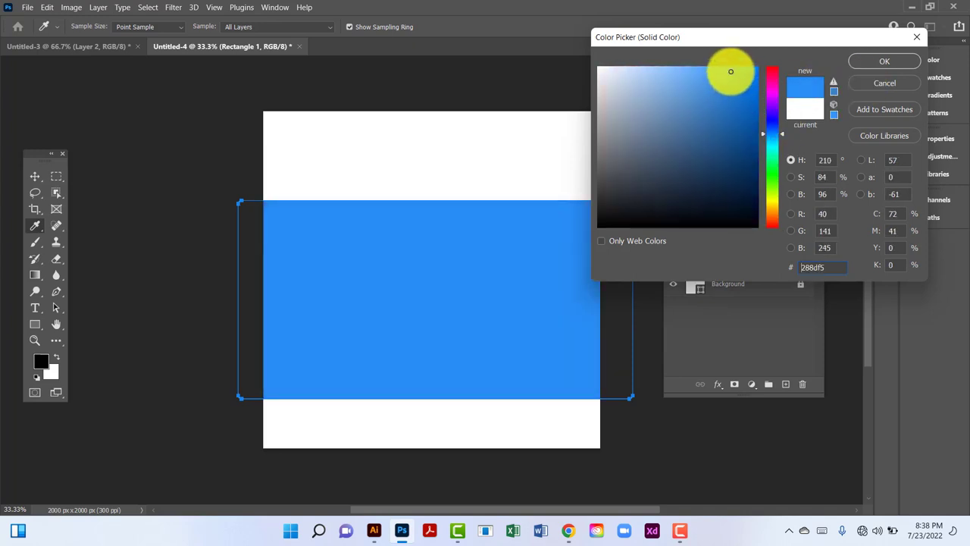
left_click(899, 62)
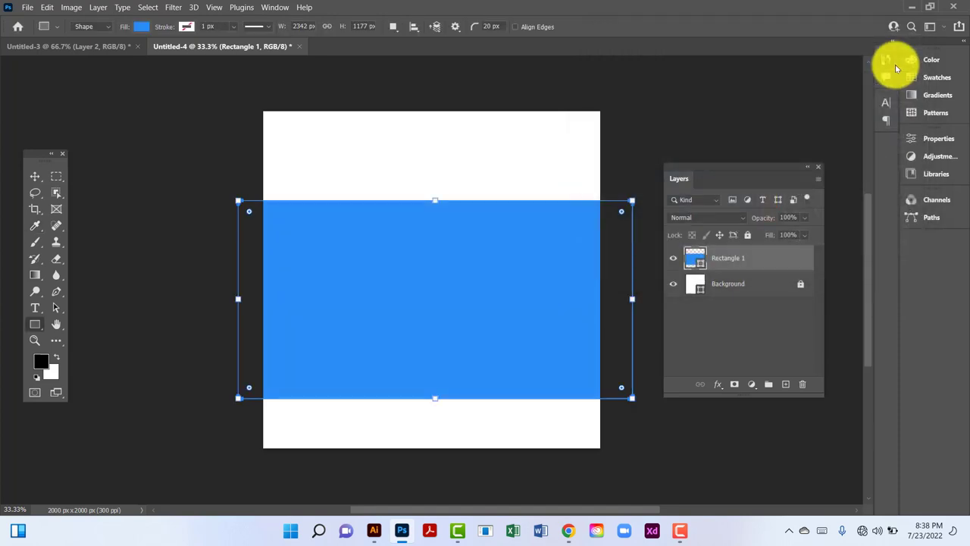
left_click(35, 175)
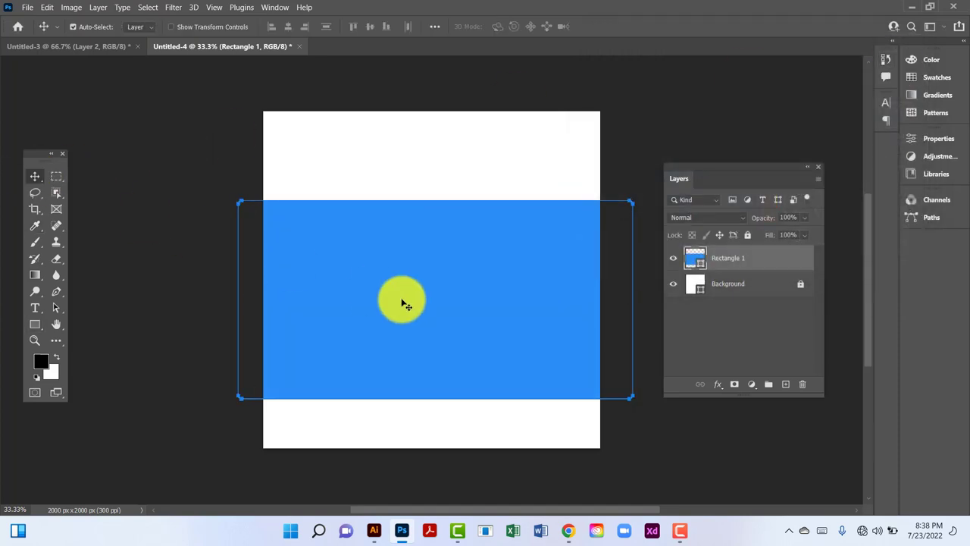
- Nudge and lock the blue band, then pen-draw a chevron over its left side
left_click_drag(403, 301, 398, 296)
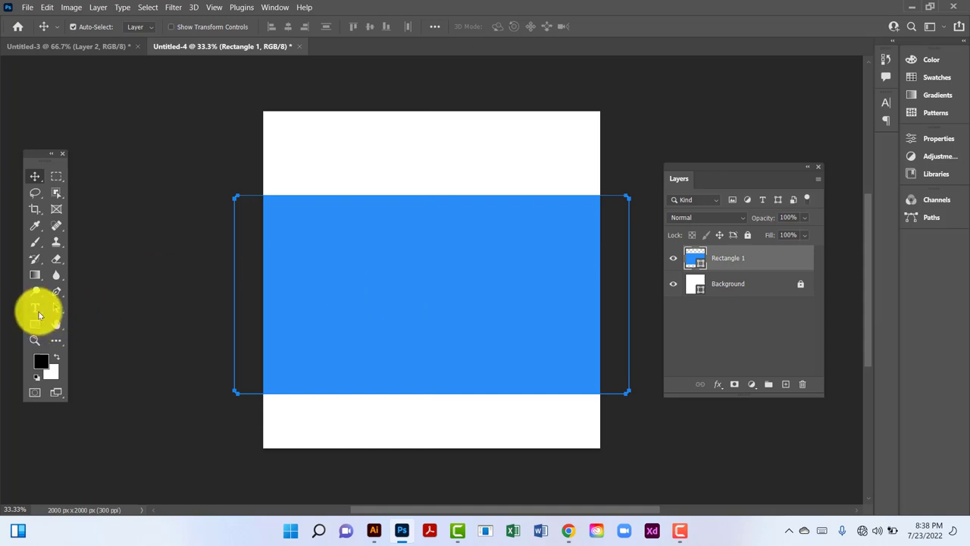
left_click(749, 235)
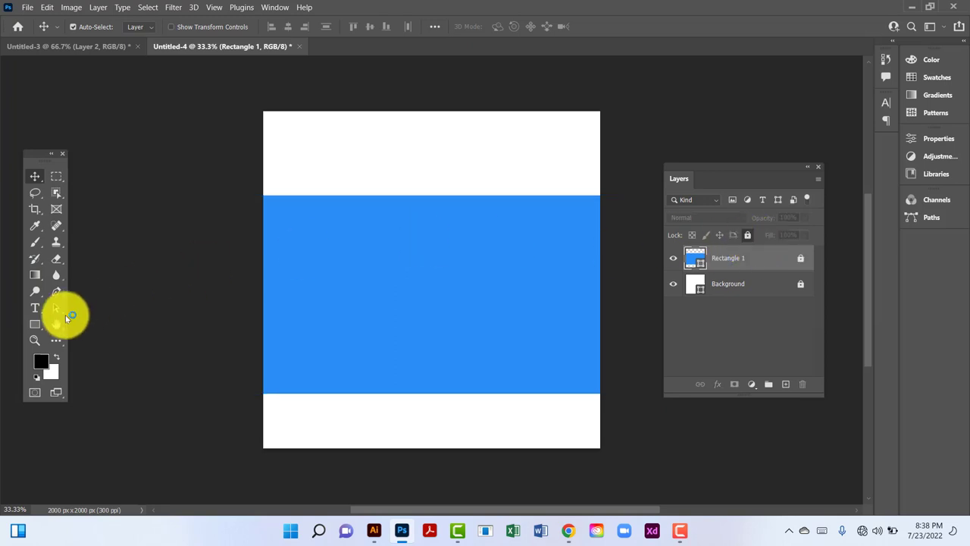
left_click(37, 324)
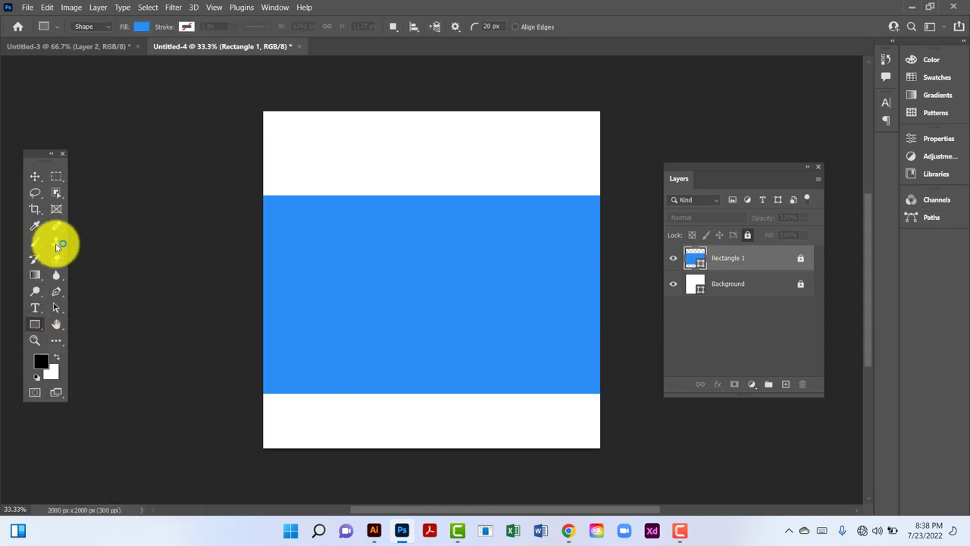
left_click(61, 294)
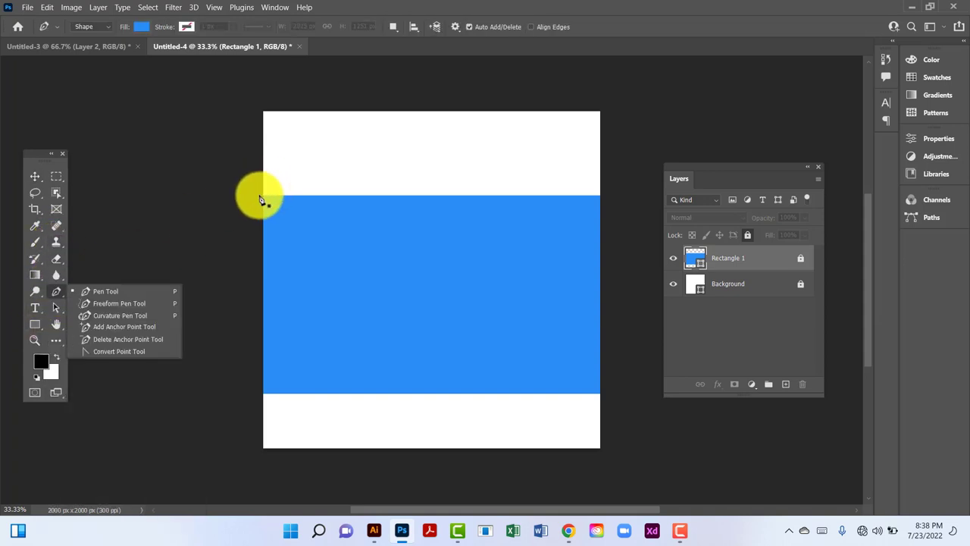
left_click(261, 196)
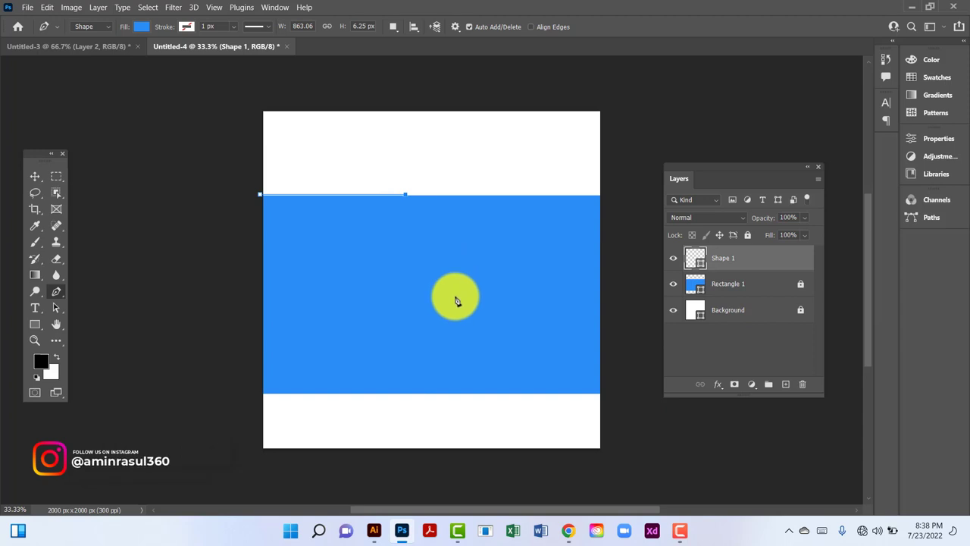
left_click(455, 291)
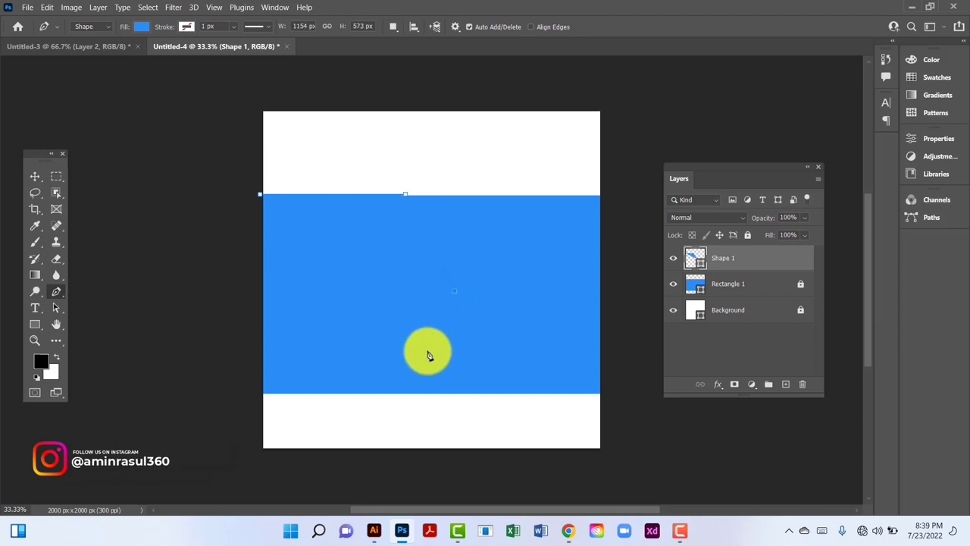
left_click(414, 394)
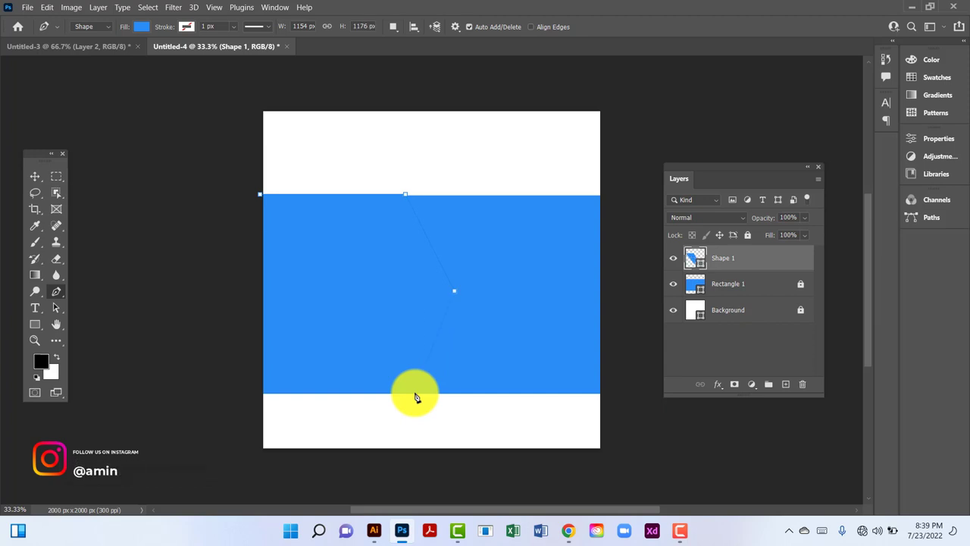
left_click(253, 392)
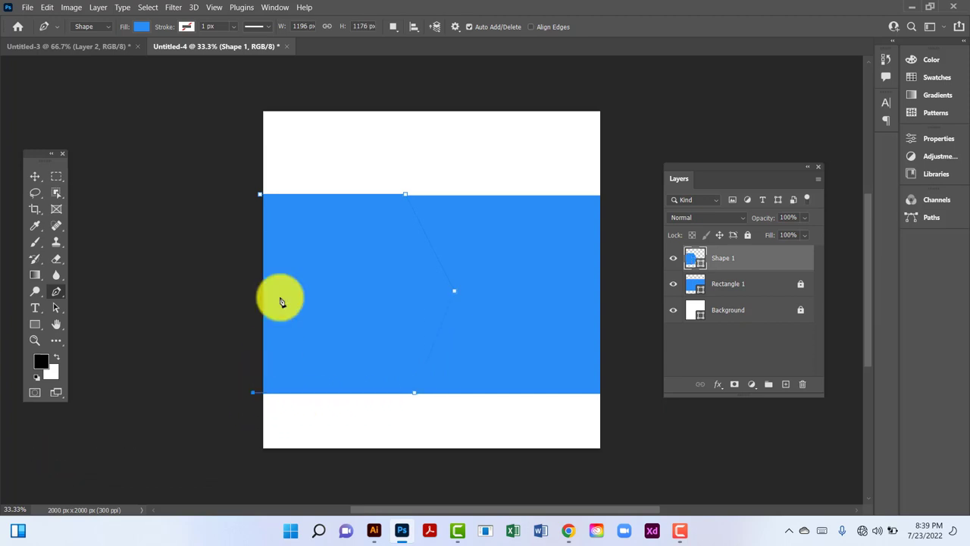
left_click(261, 196)
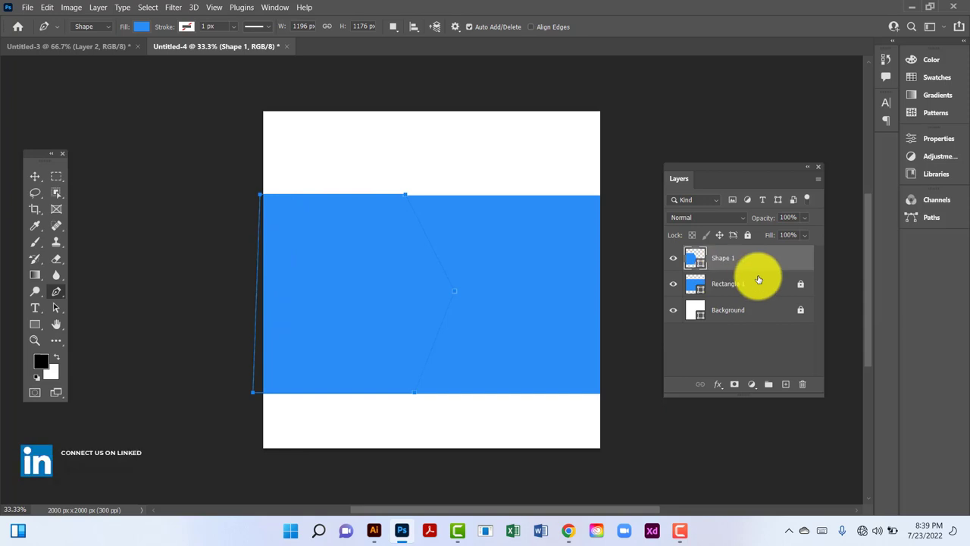
- Fill the new chevron shape with white #ffffff
double_click(701, 266)
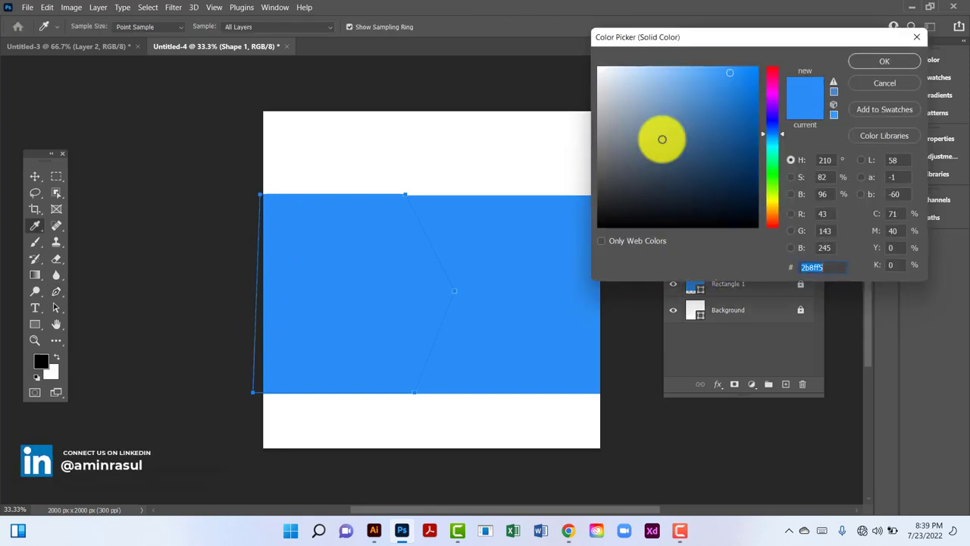
left_click_drag(660, 141, 589, 59)
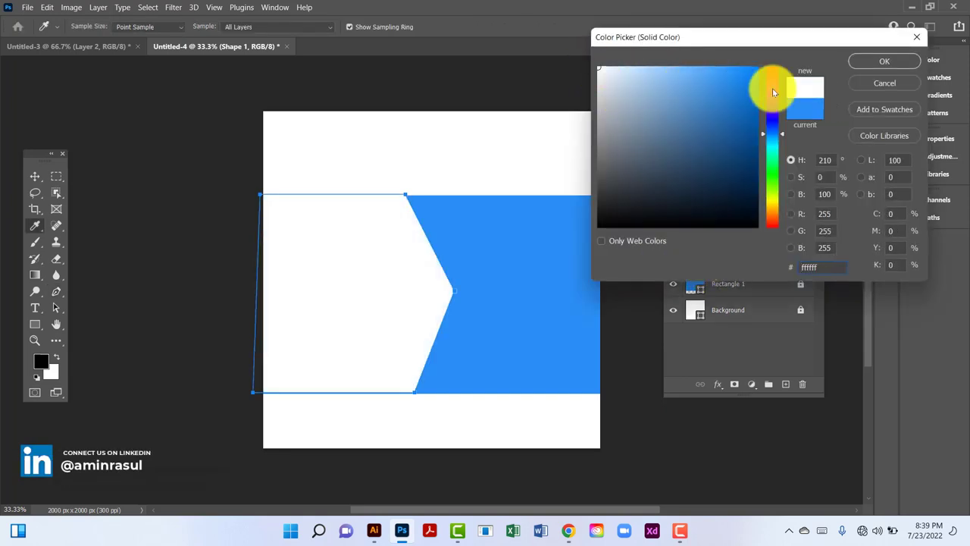
left_click(896, 60)
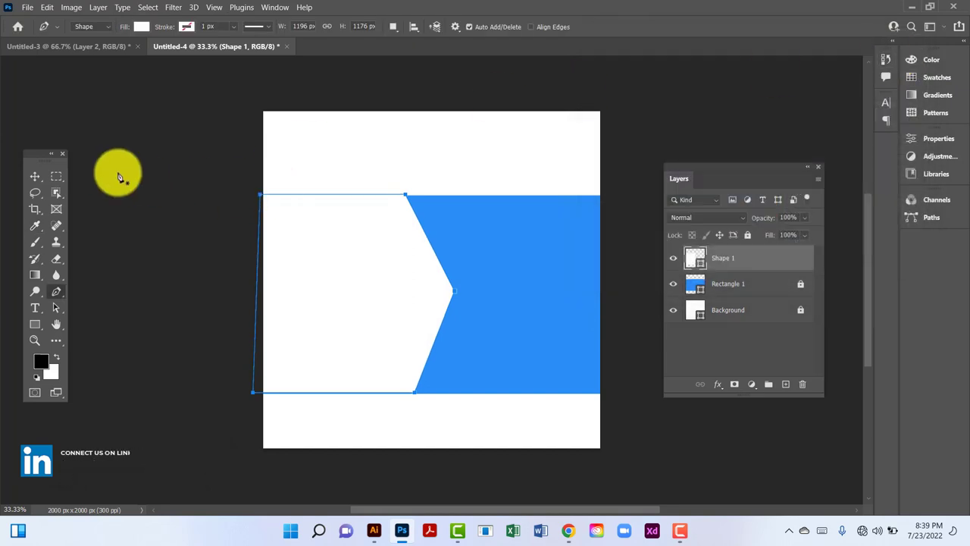
left_click(36, 175)
left_click(143, 235)
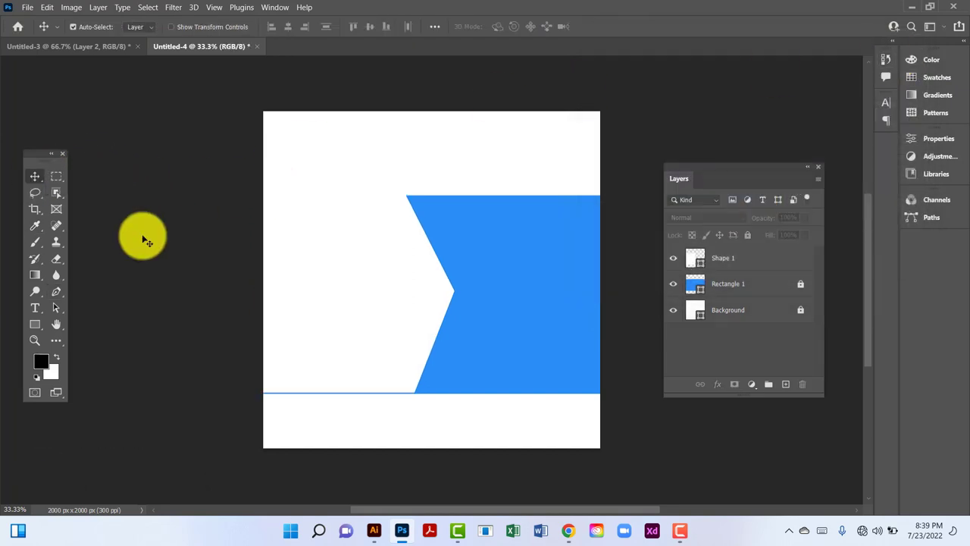
- Stretch the white arrow shape slightly taller with Free Transform
left_click(353, 297)
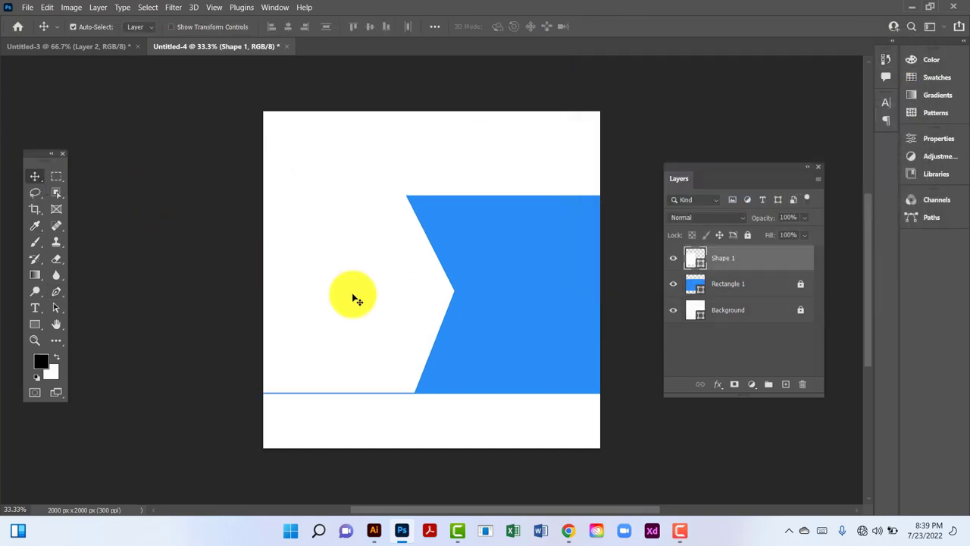
key("ctrl+t")
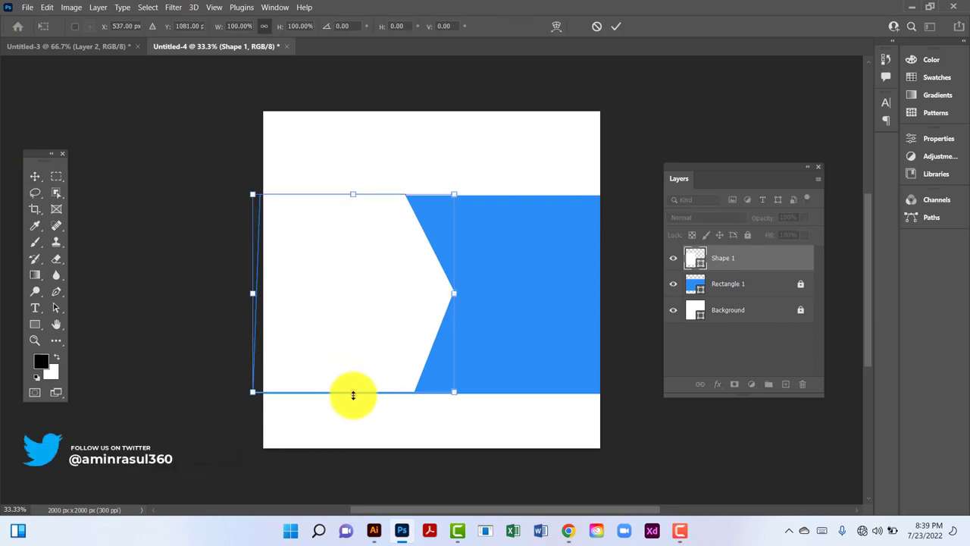
left_click_drag(353, 397, 352, 395)
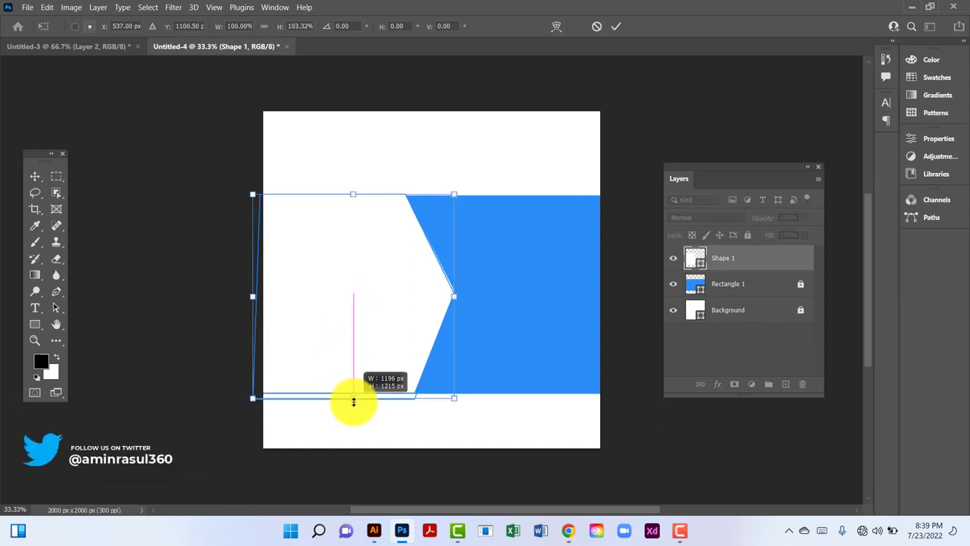
key("Return")
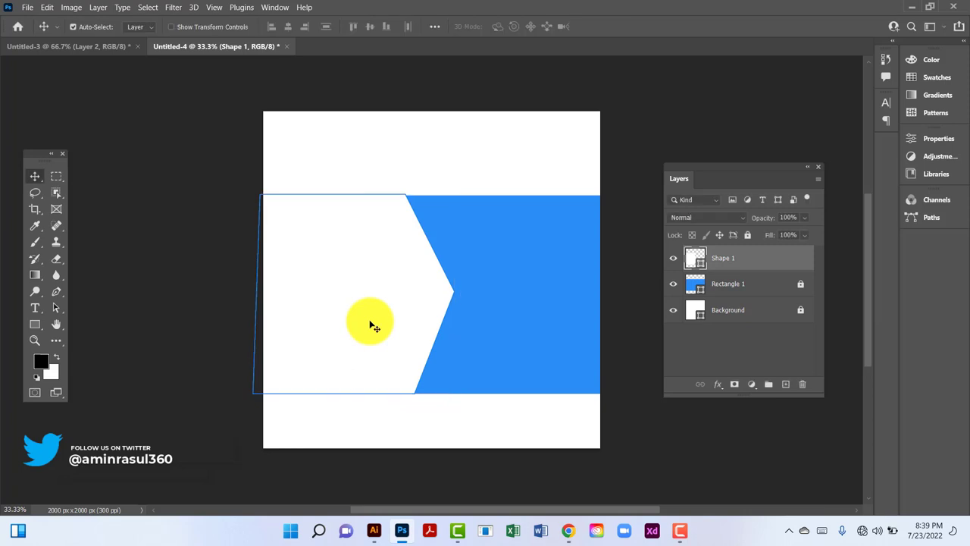
left_click(142, 267)
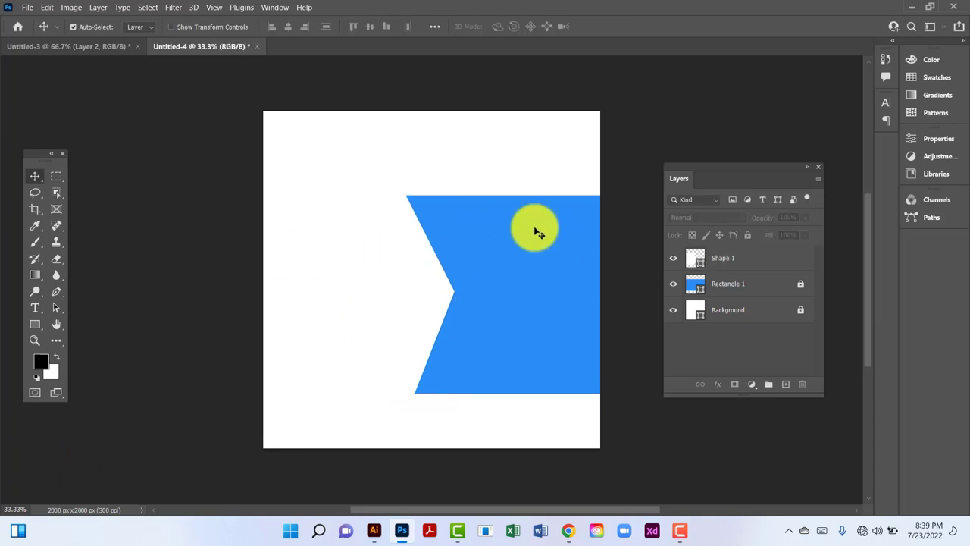
- Bring the house photo from Untitled-3 and scale it over the band's right side
left_click(107, 44)
mouse_move(448, 275)
left_mouse_down()
mouse_move(242, 56)
mouse_move(489, 275)
left_mouse_up()
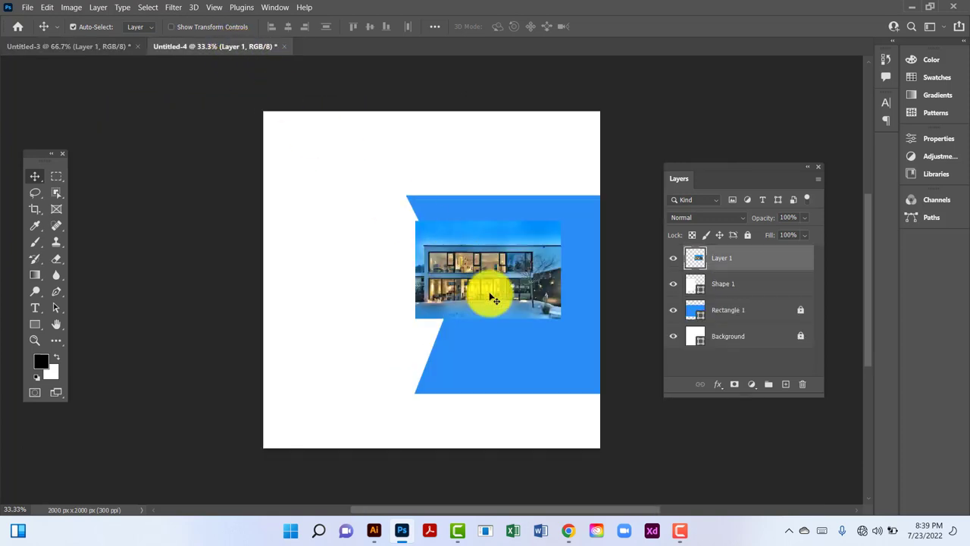
left_click(48, 7)
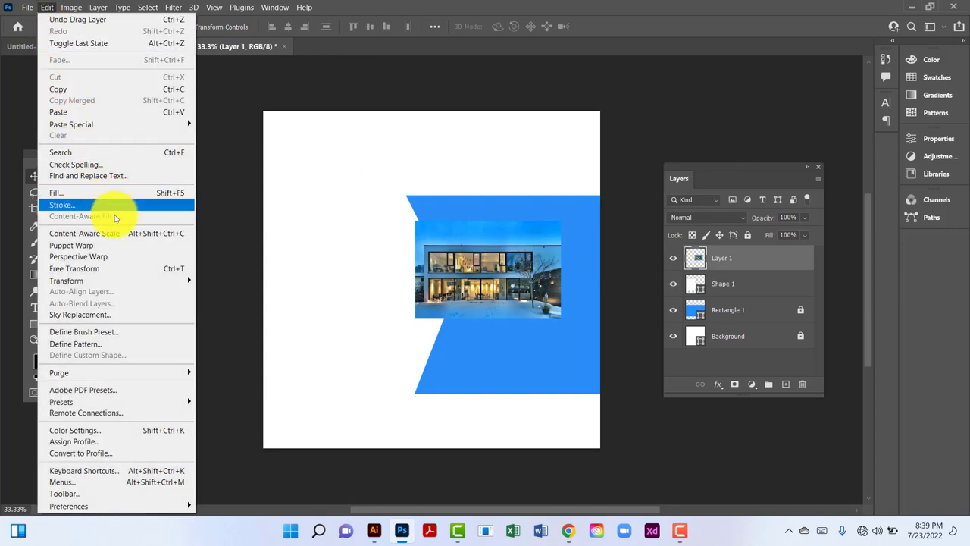
left_click(108, 270)
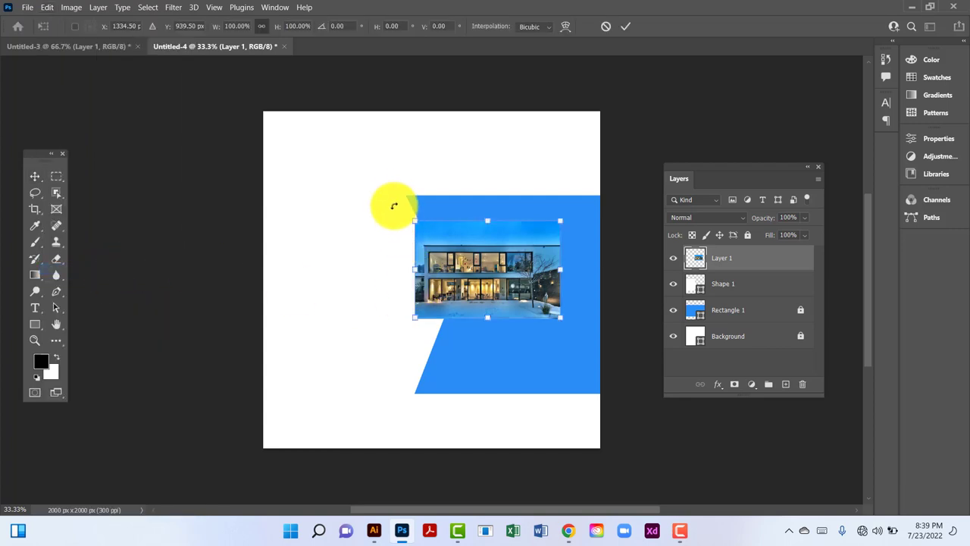
left_click_drag(415, 219, 293, 139)
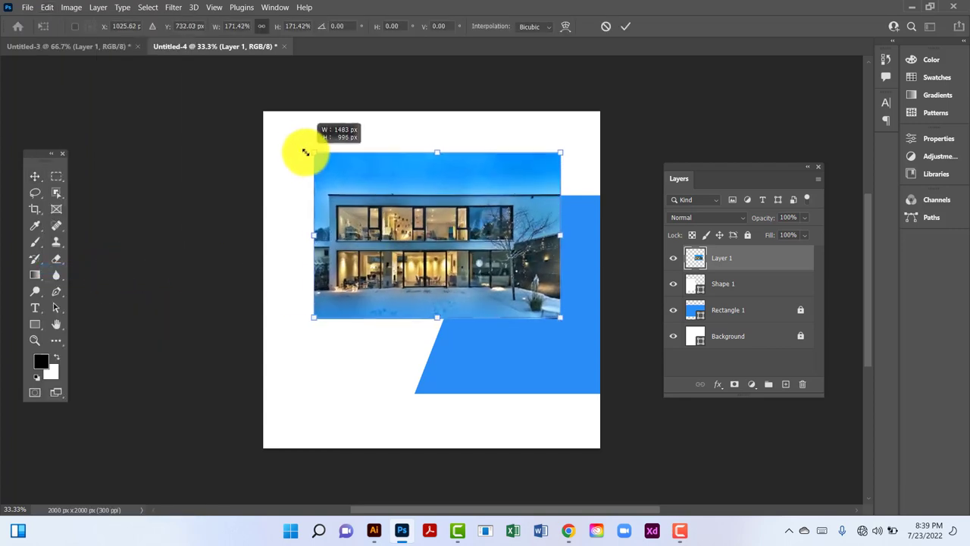
left_click_drag(498, 230, 567, 297)
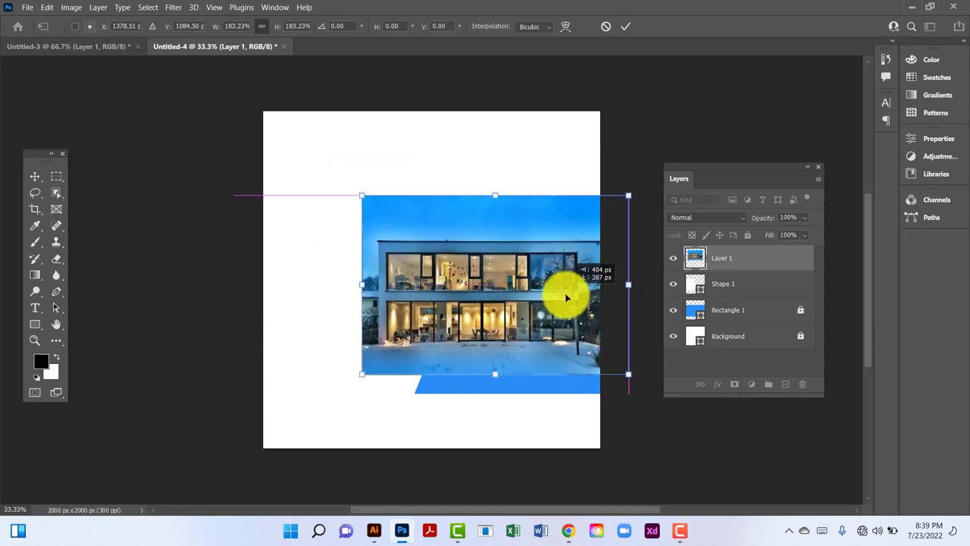
left_click_drag(497, 207, 497, 196)
key("Return")
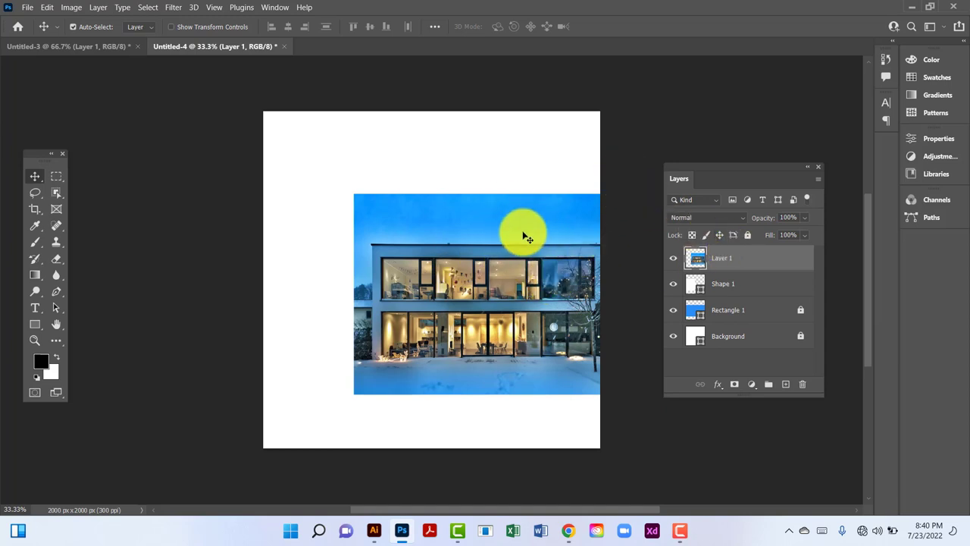
- Move the photo layer just above Rectangle 1 and clip it to the blue band
key("ctrl+shift+bracketleft")
key("ctrl+bracketleft")
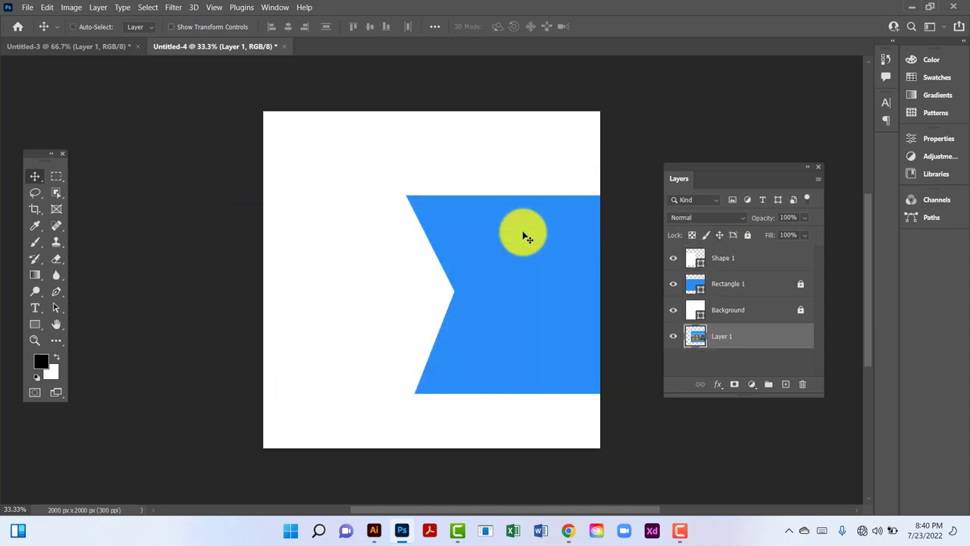
key("ctrl+bracketright")
key("ctrl+bracketright")
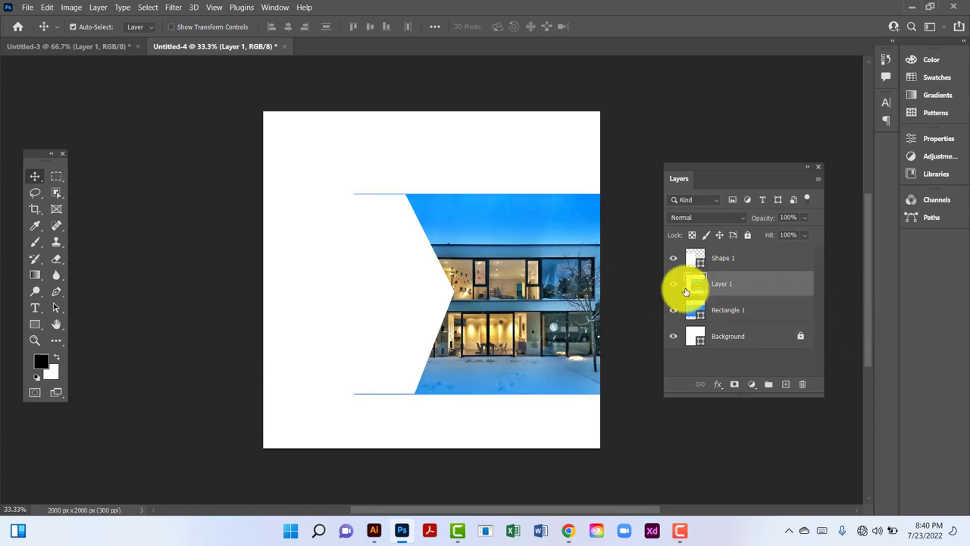
right_click(797, 284)
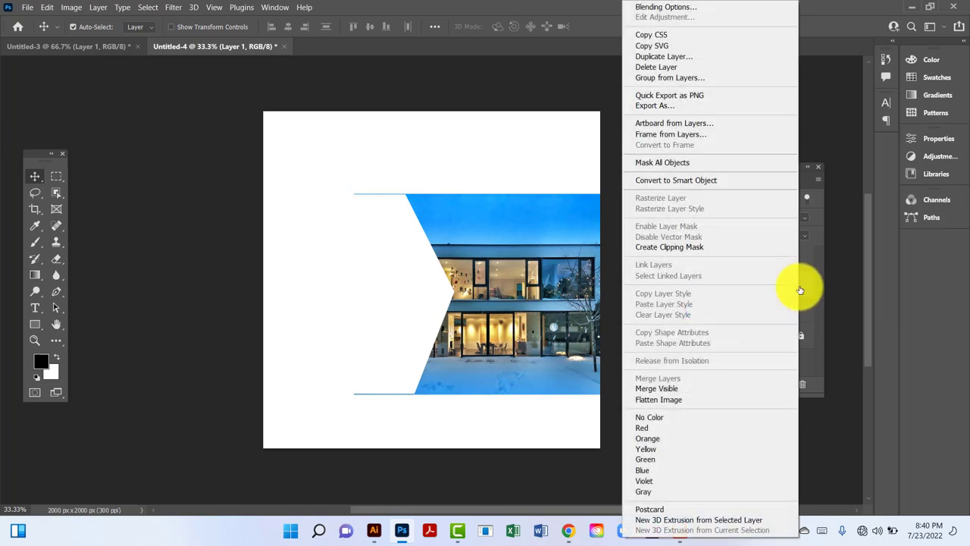
left_click(733, 246)
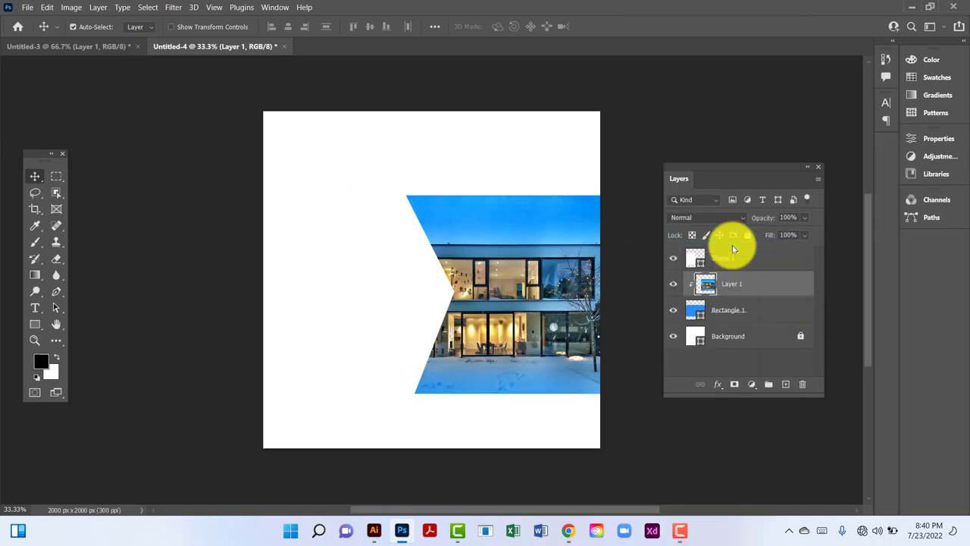
left_click(385, 288)
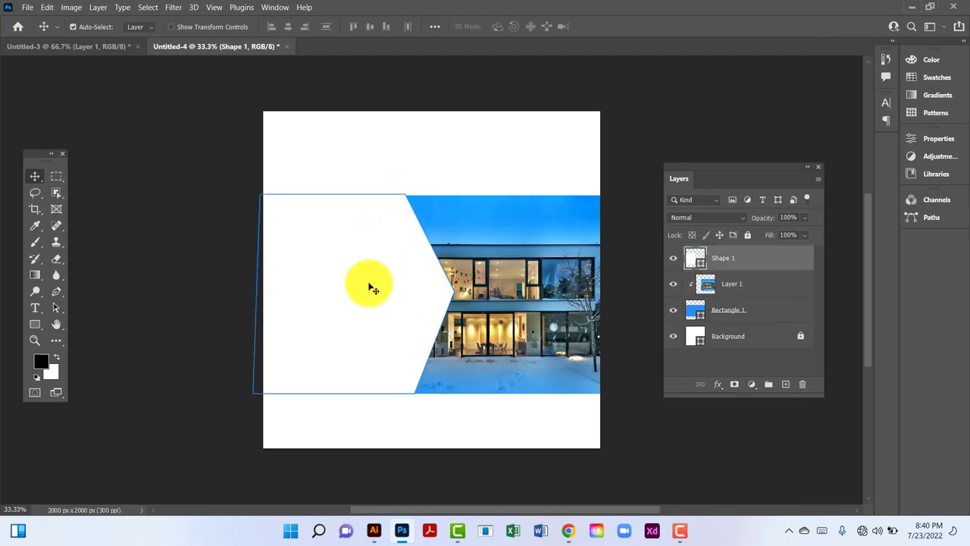
- Duplicate the white arrow, nudge the copy left, and fill it dark red #702121
key("ctrl+j")
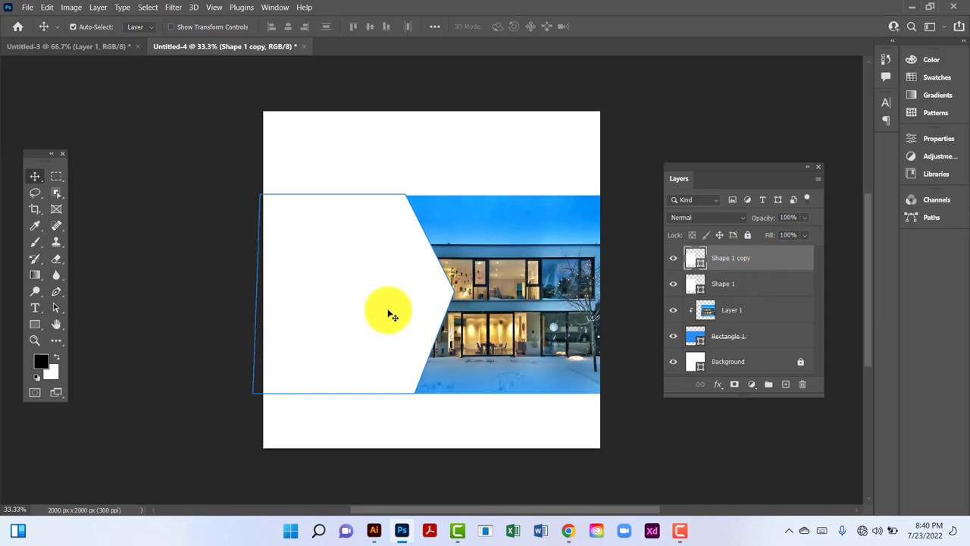
left_click_drag(389, 317, 382, 312)
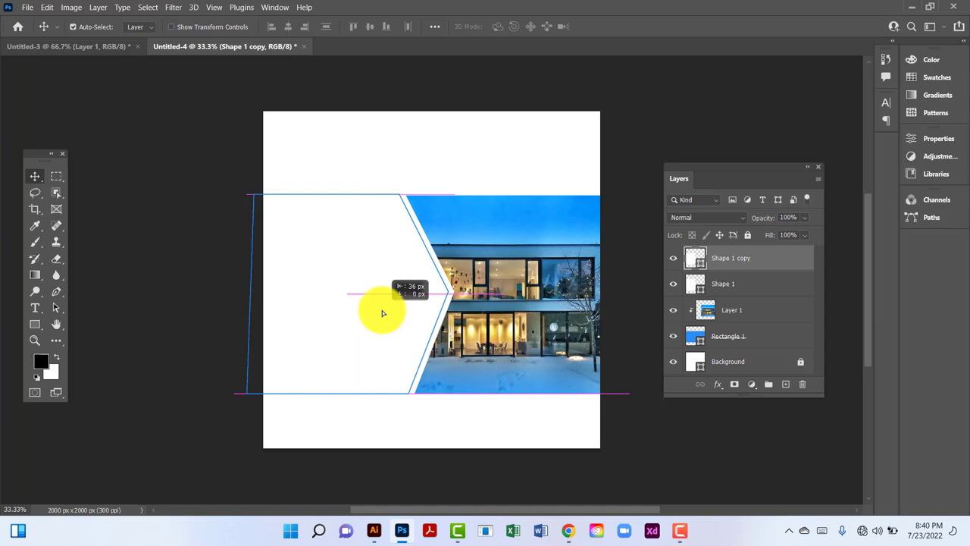
left_click_drag(383, 312, 382, 311)
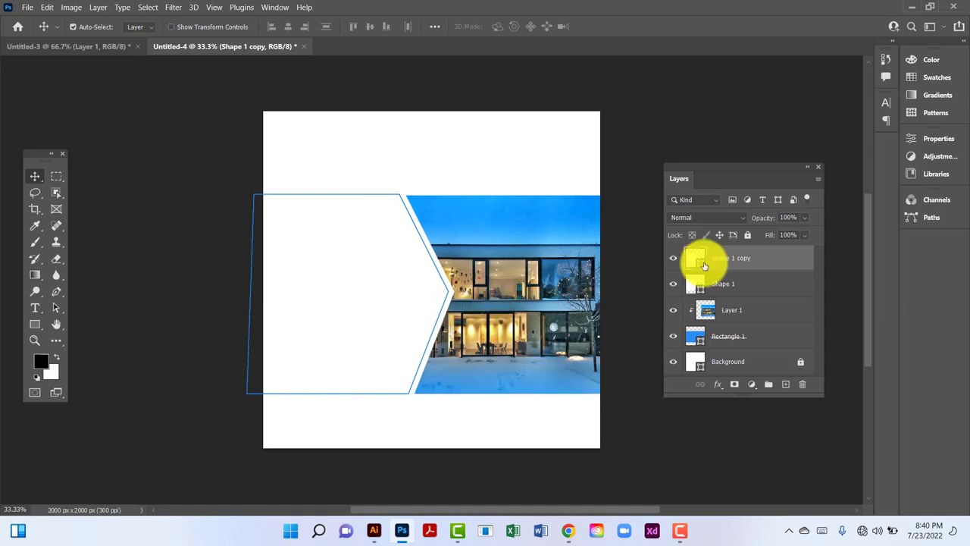
double_click(702, 267)
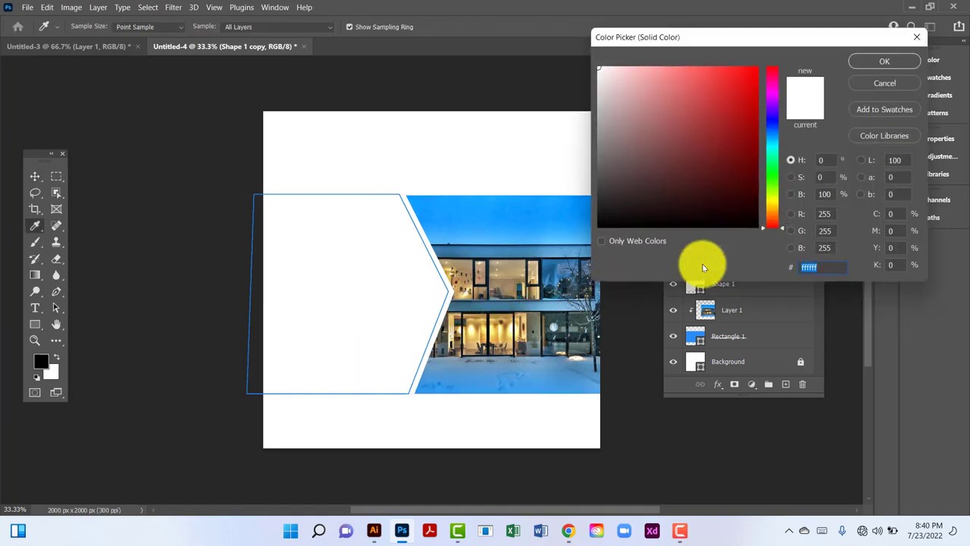
left_click(712, 157)
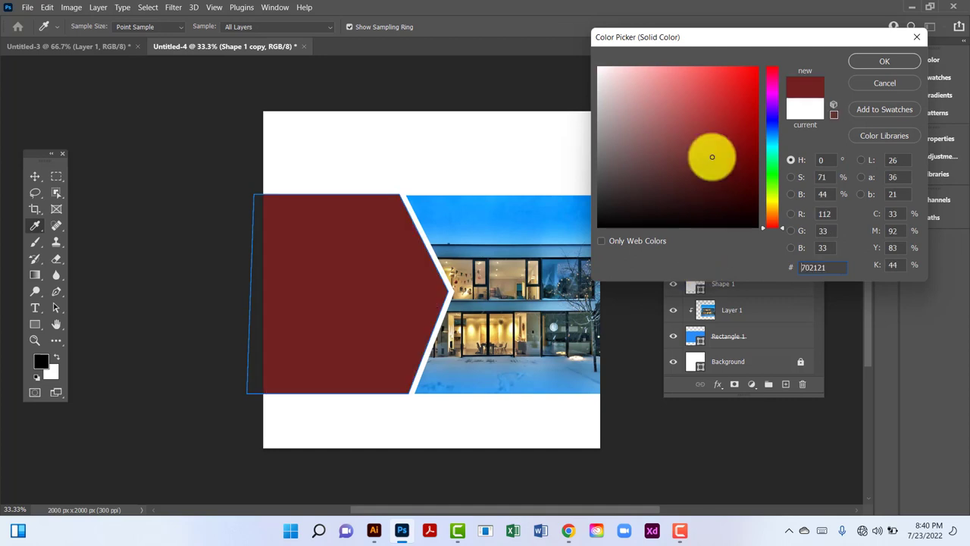
left_click(901, 62)
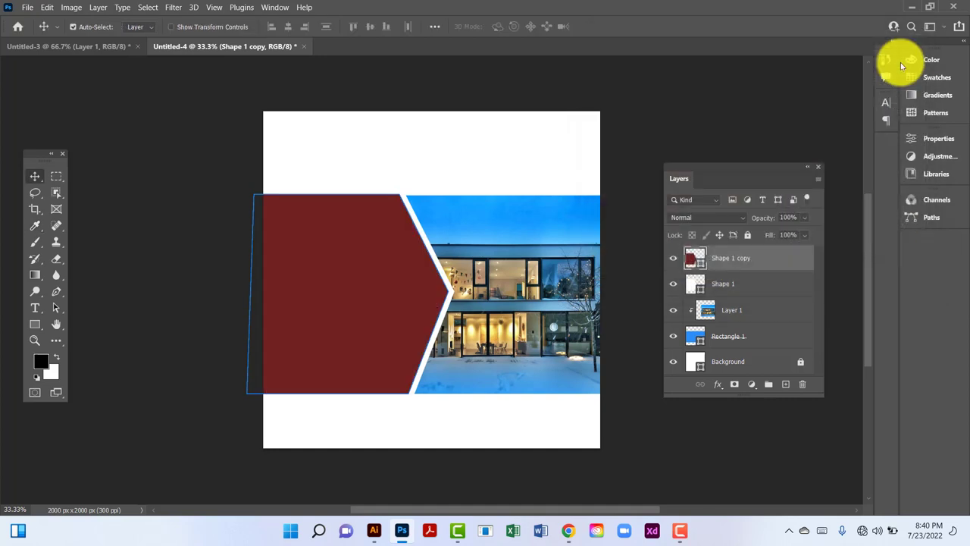
- Add a Gradient Overlay to Shape 1 copy with blue stops sampled from the photo
double_click(796, 263)
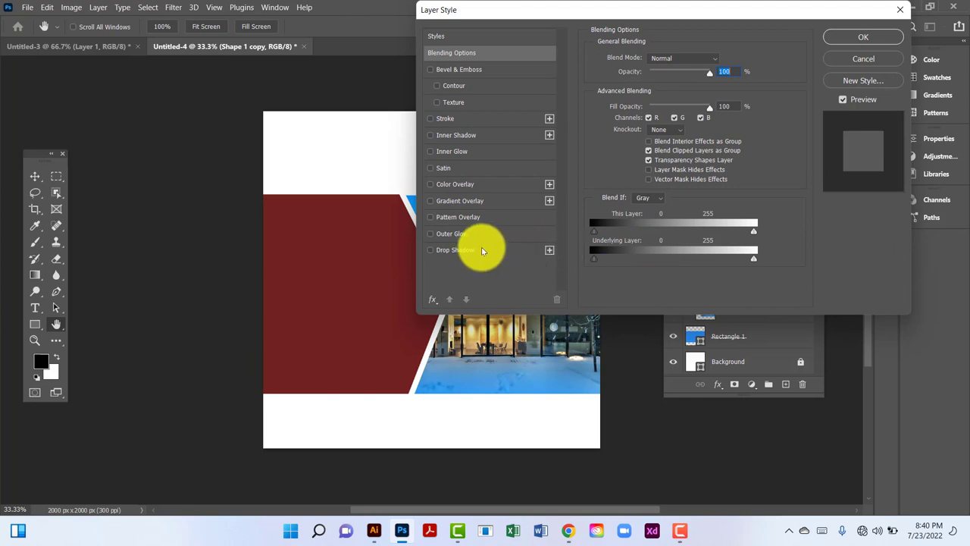
left_click(485, 200)
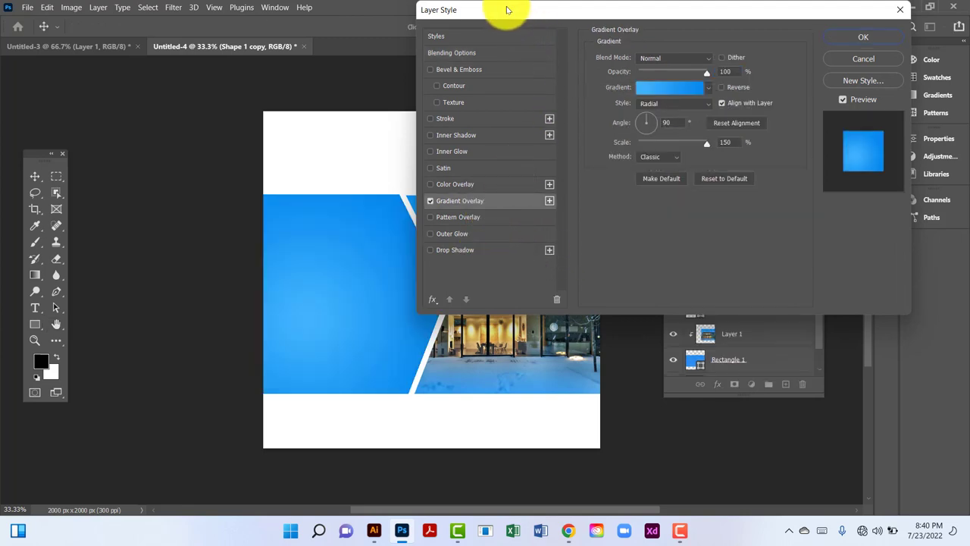
left_click_drag(508, 12, 636, 11)
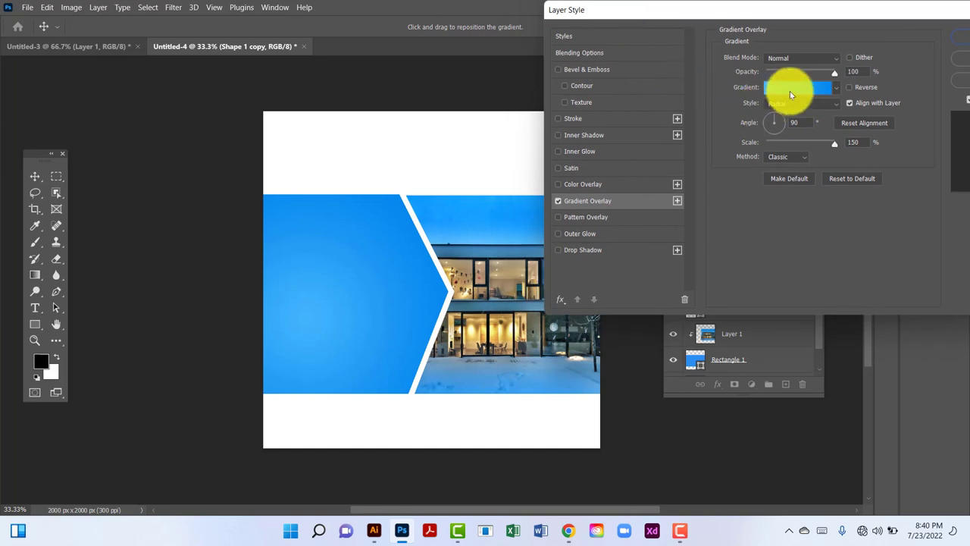
left_click(790, 91)
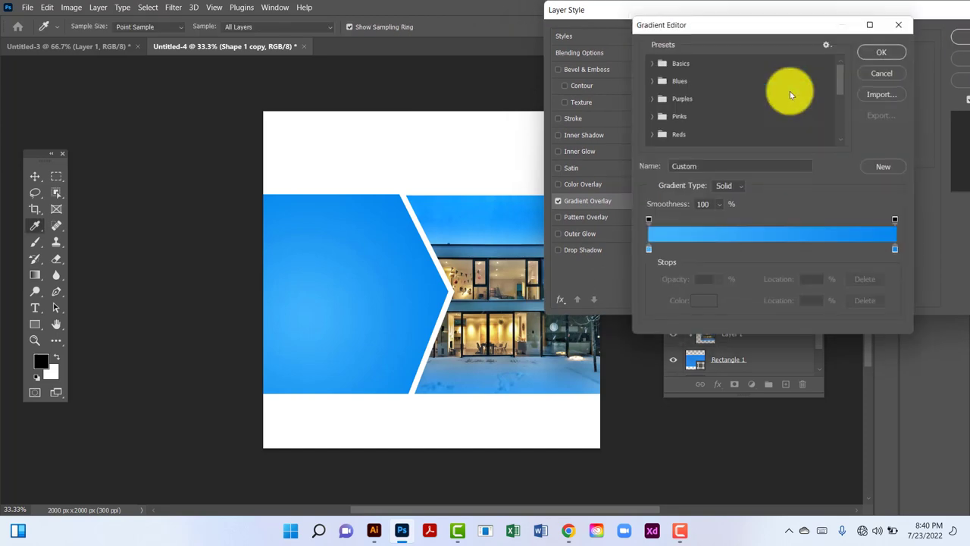
left_click(646, 252)
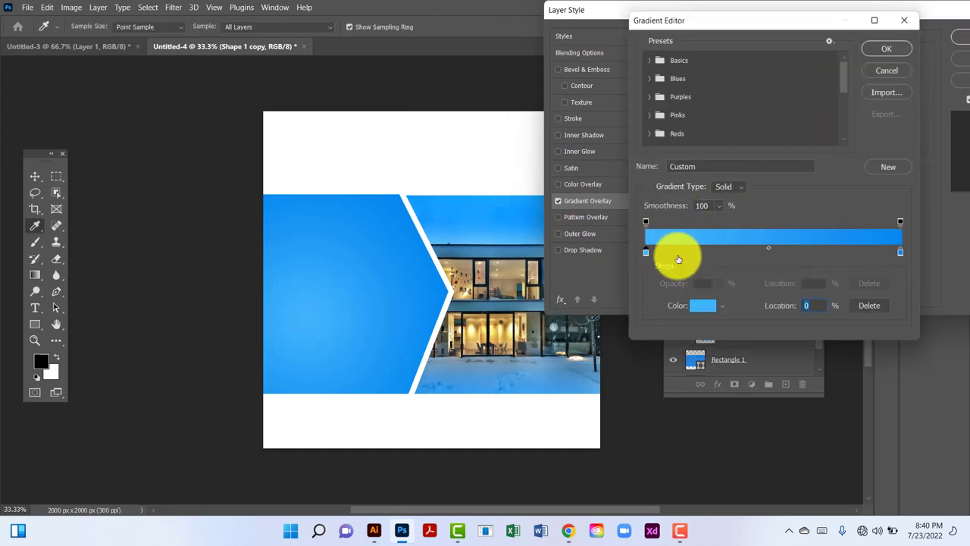
left_click(441, 229)
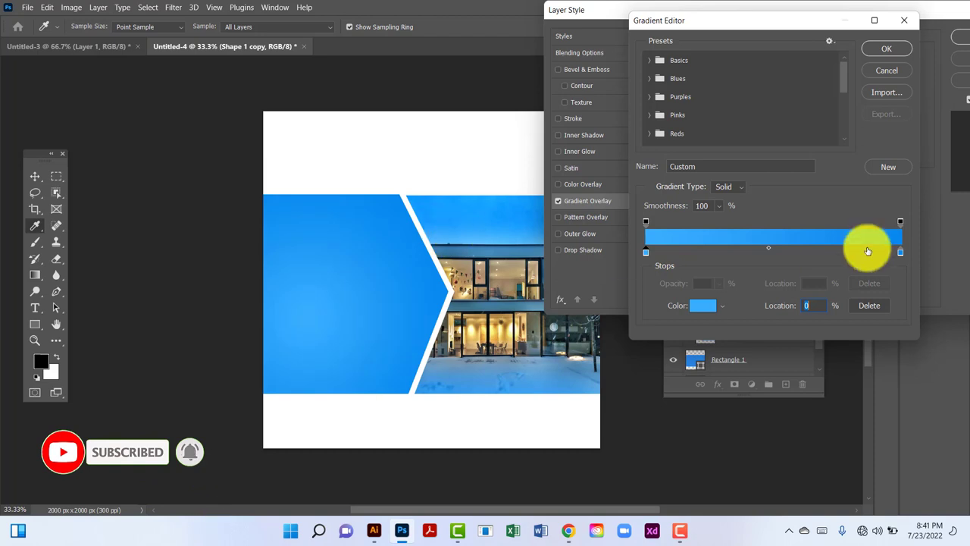
left_click(901, 253)
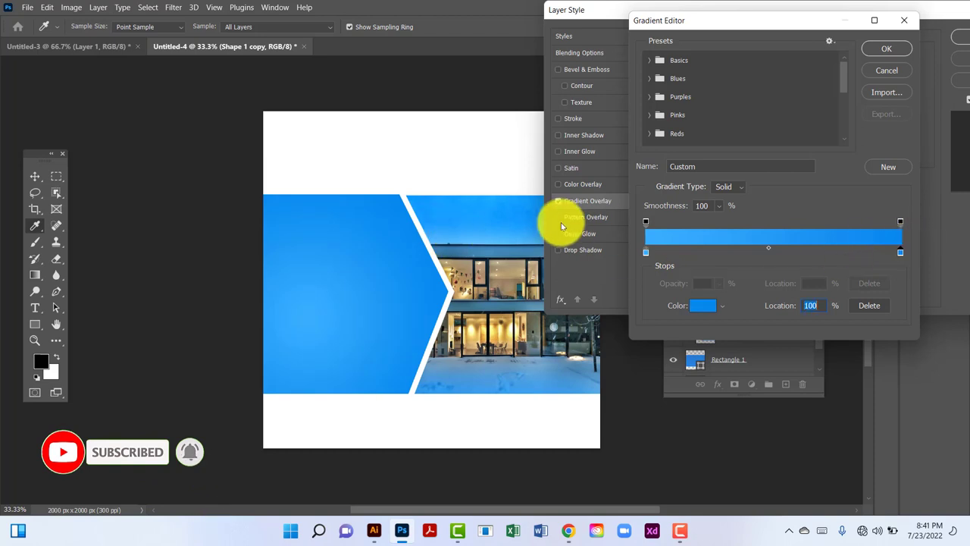
left_click(539, 194)
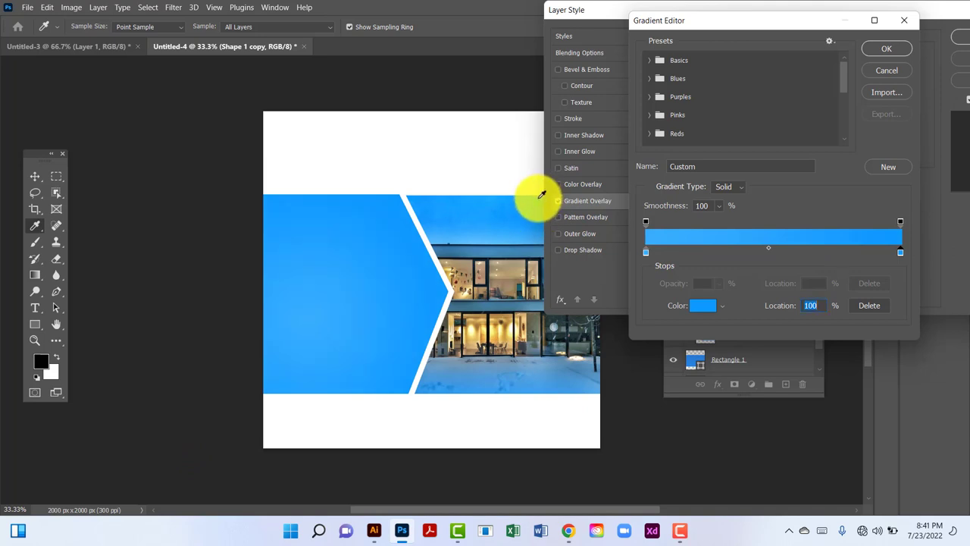
double_click(902, 255)
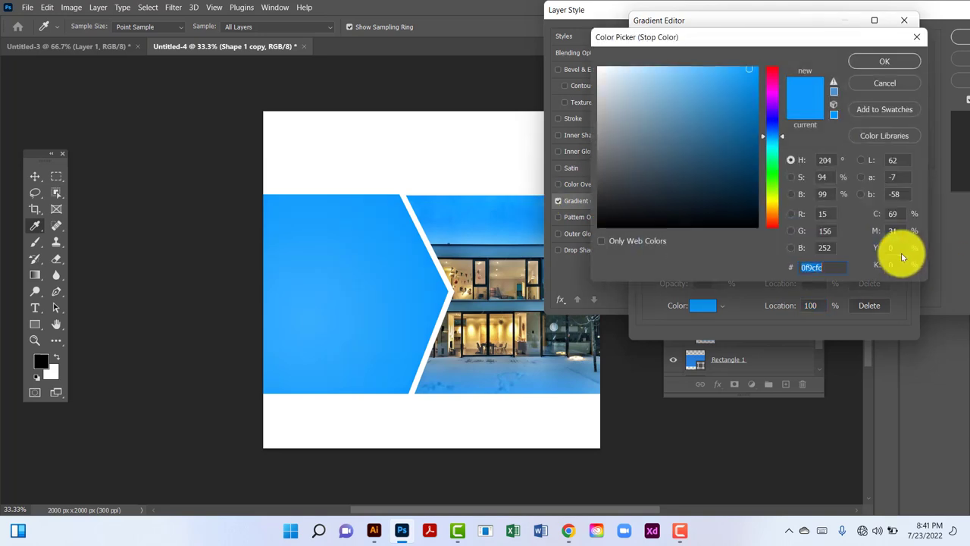
left_click(752, 81)
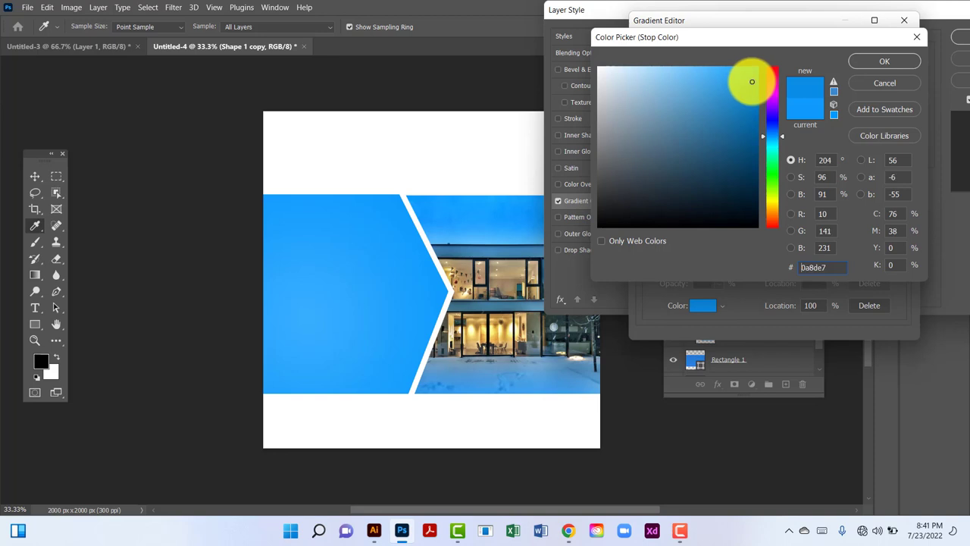
left_click(884, 60)
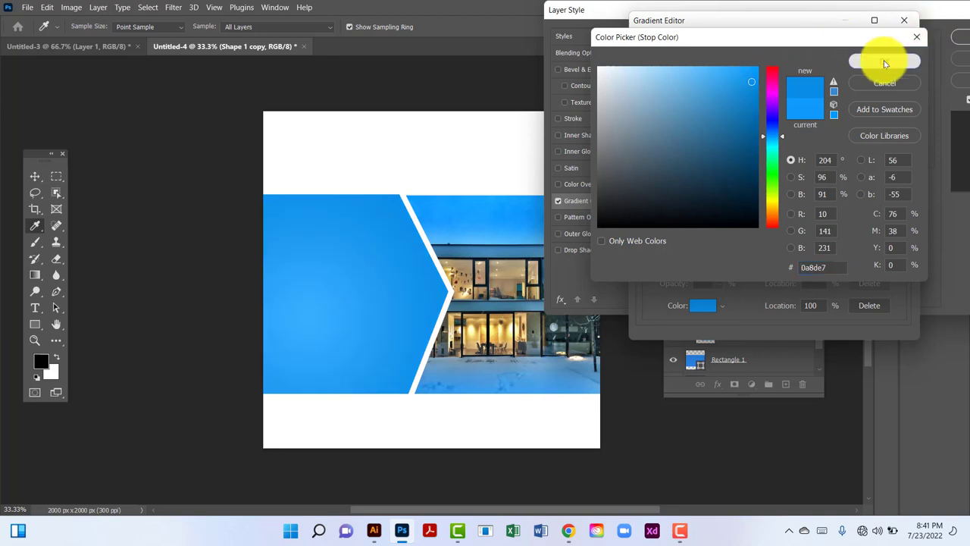
left_click(888, 54)
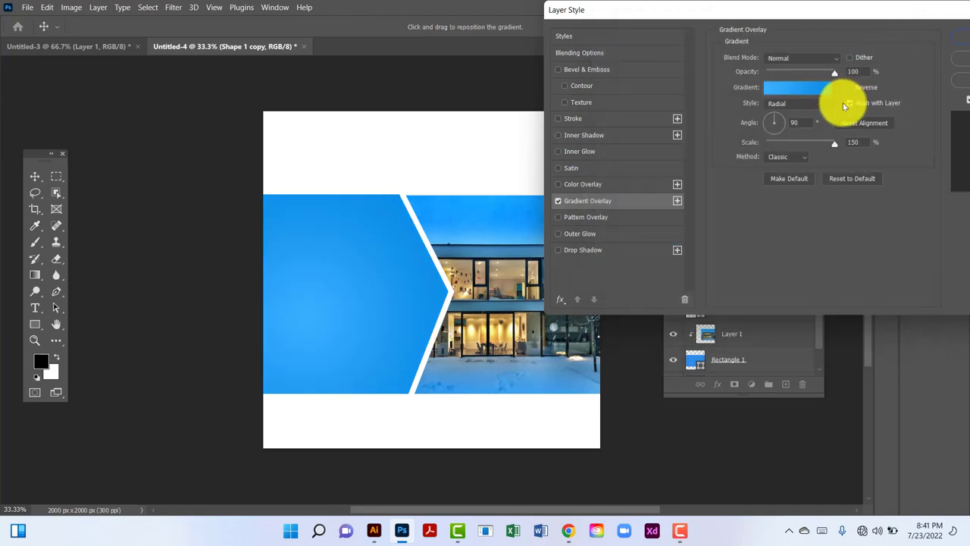
- Shift the radial gradient's bright centre left, set 150% scale, and apply
left_click(862, 122)
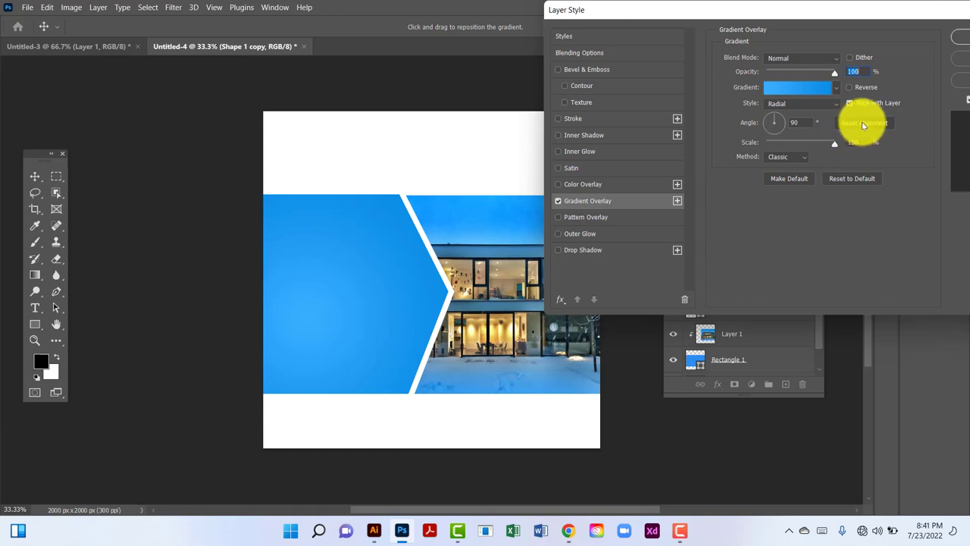
left_click_drag(429, 305, 359, 317)
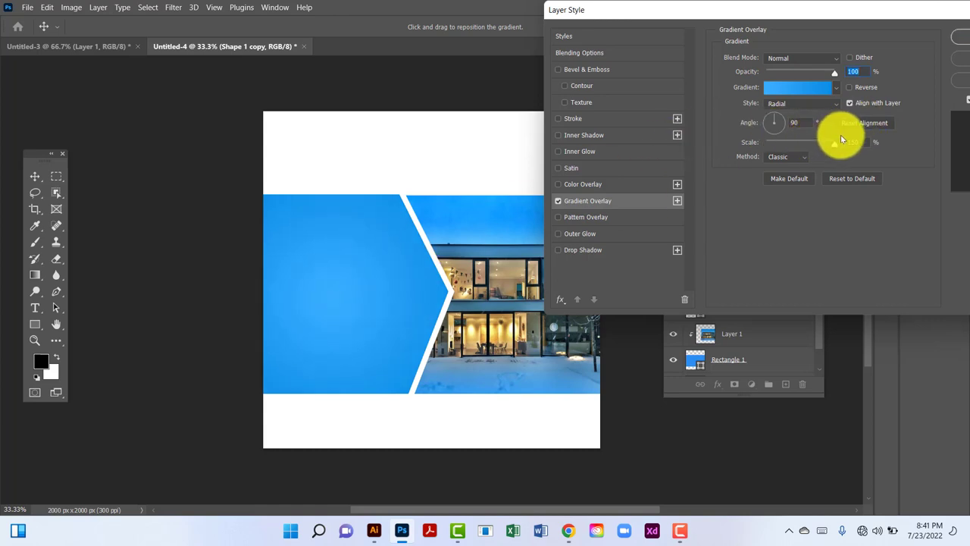
left_click(866, 142)
left_click_drag(866, 142, 834, 142)
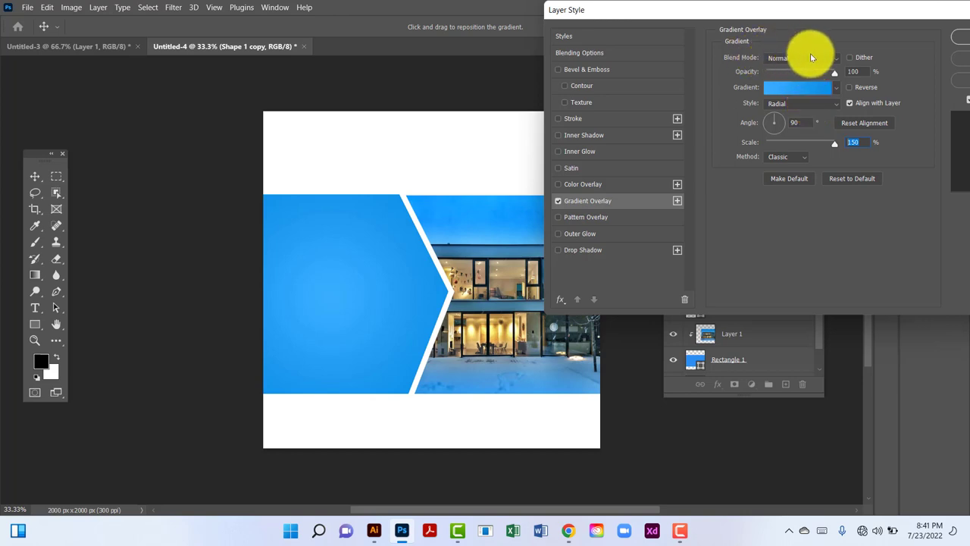
left_click(854, 71)
left_click(795, 122)
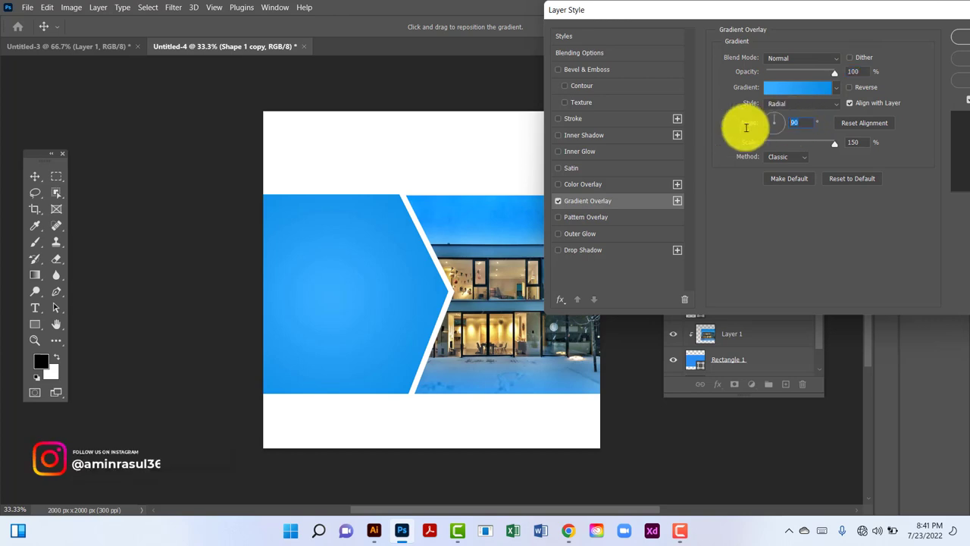
left_click(966, 35)
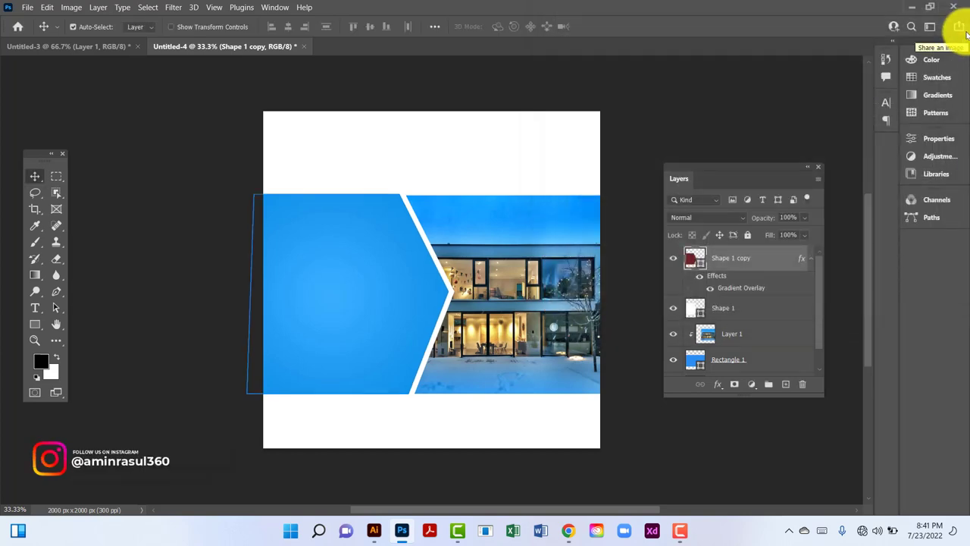
- Select the photo and shape layers together in the Layers panel
scroll(810, 285, "down", 2)
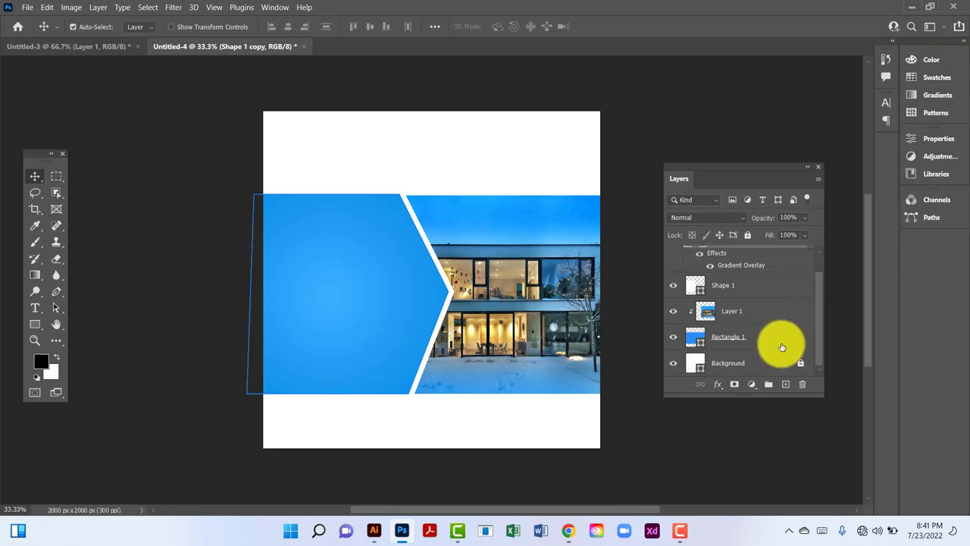
left_click(782, 338, "shift")
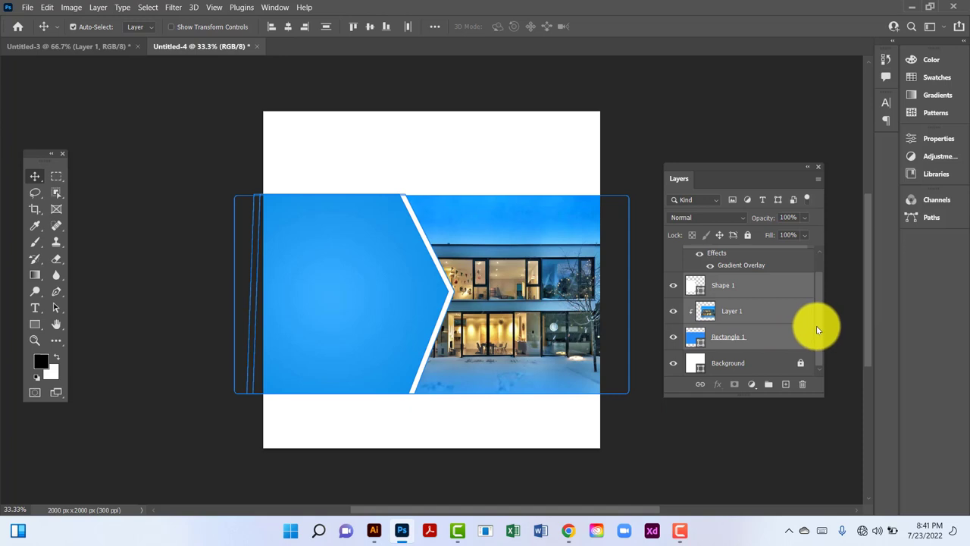
scroll(819, 311, "up", 1)
scroll(811, 311, "down", 1)
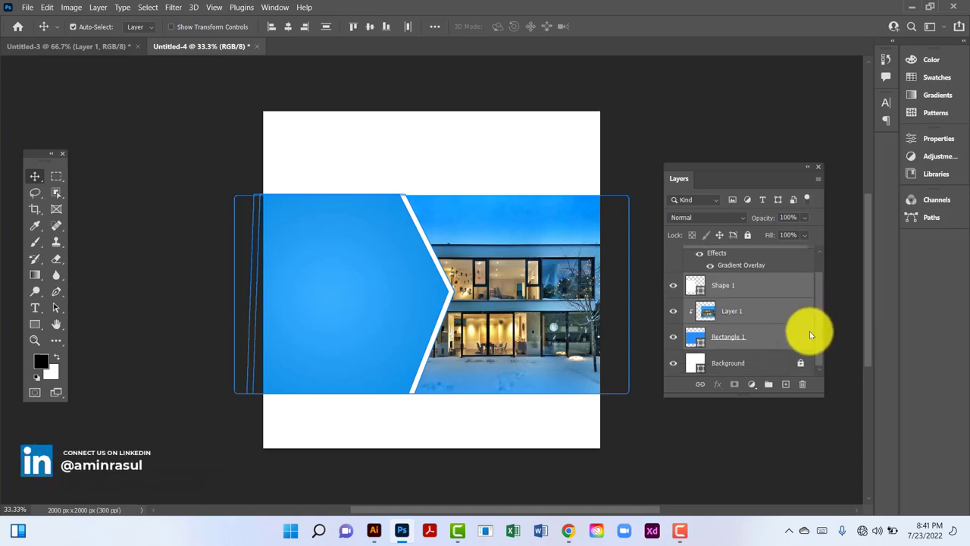
- Group the selected flyer layers into Group 1 and lock it
key("ctrl+g")
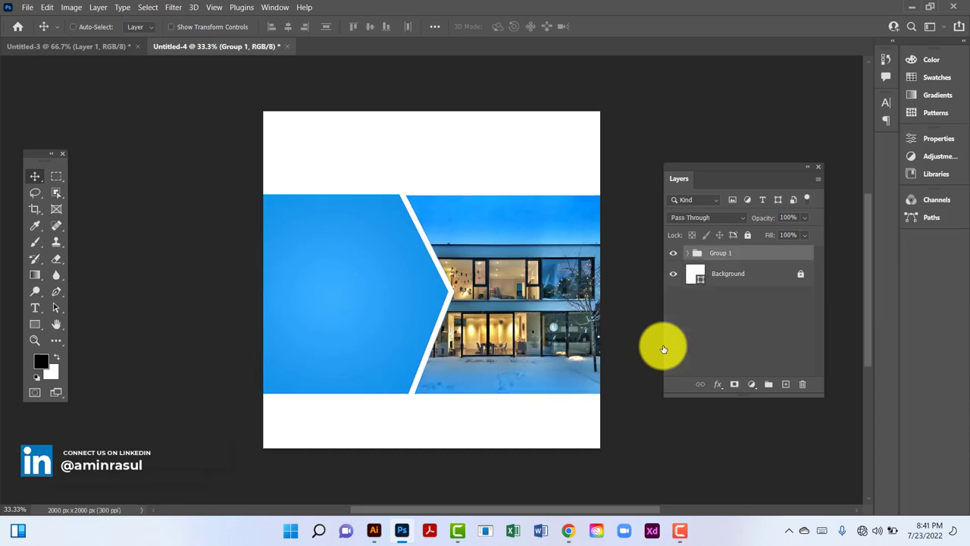
left_click(750, 234)
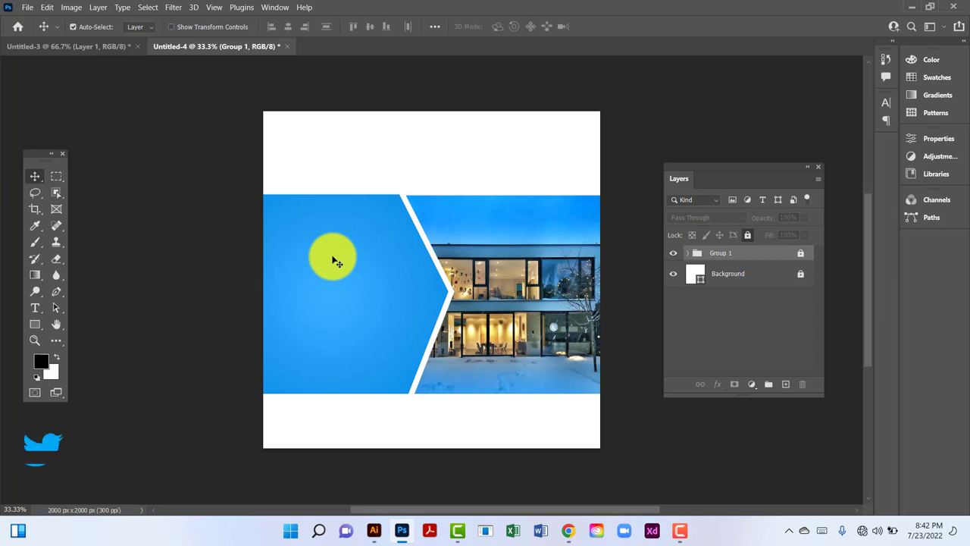
- Pen-draw a black four-point band with a slanted right end along the flyer's bottom
left_click(56, 292)
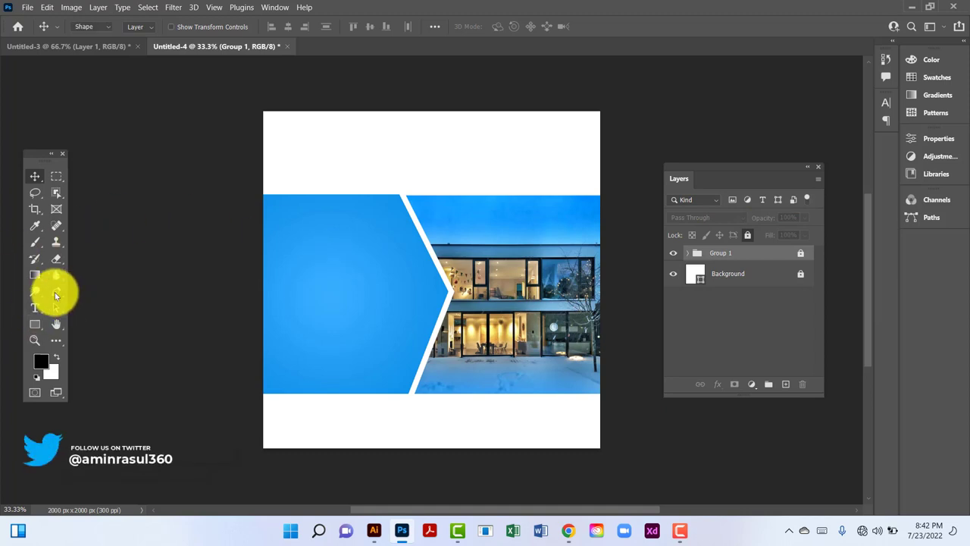
left_click(260, 402)
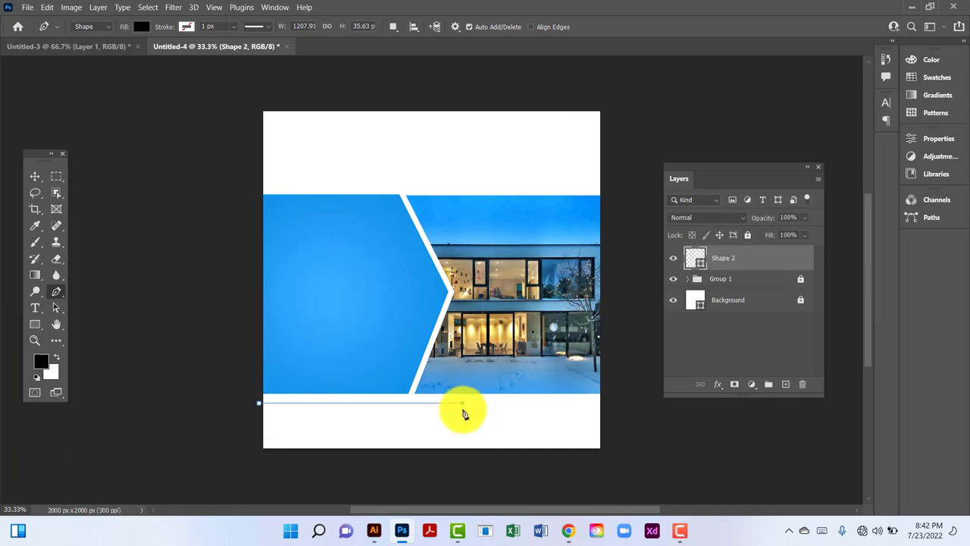
left_click(464, 409, "shift")
left_click(531, 453)
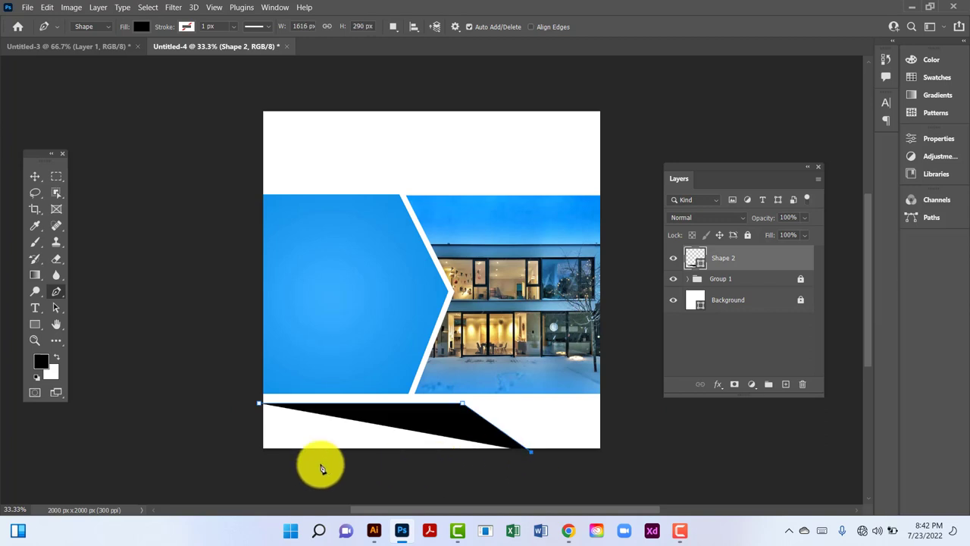
left_click(252, 455, "shift")
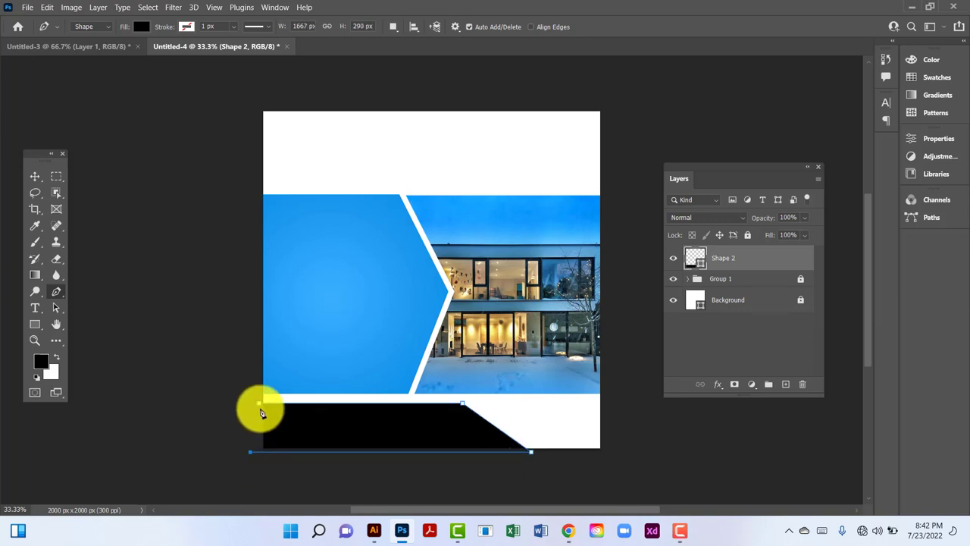
left_click(261, 407)
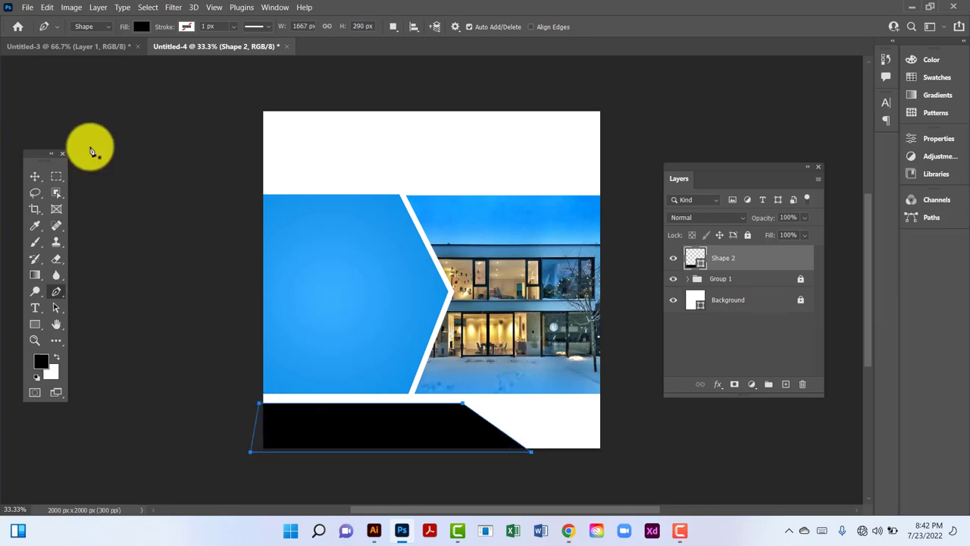
- Try stretching the black band's top edge upward, then undo the change
left_click(34, 177)
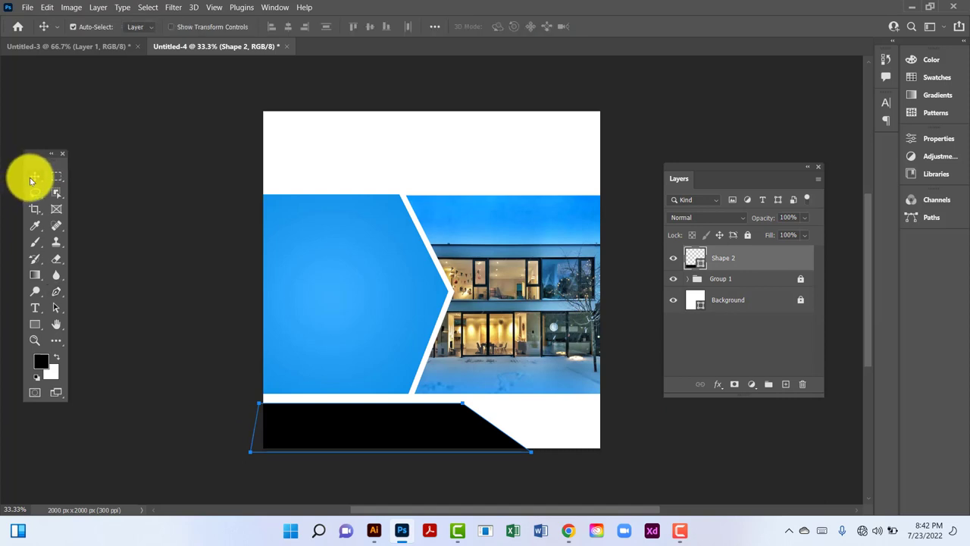
left_click(398, 390)
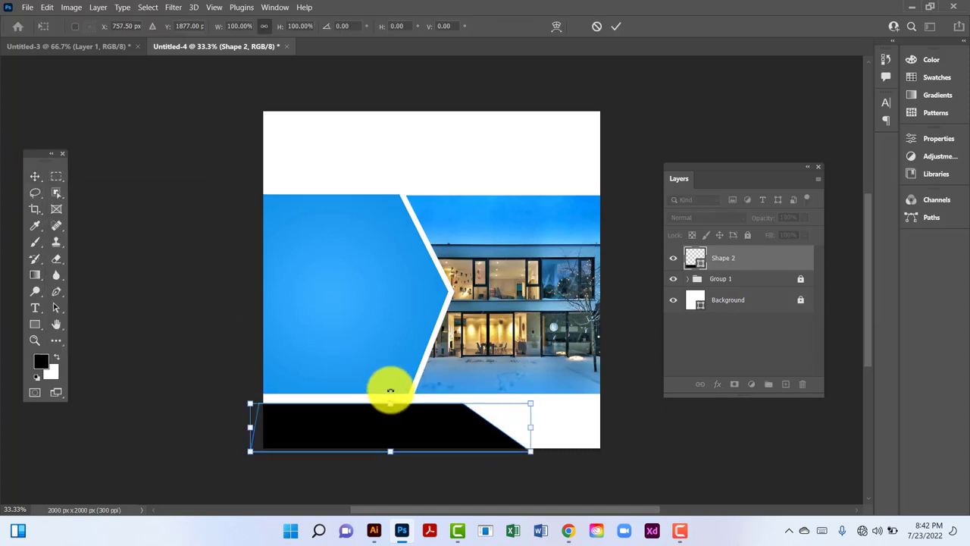
left_click_drag(392, 401, 392, 398)
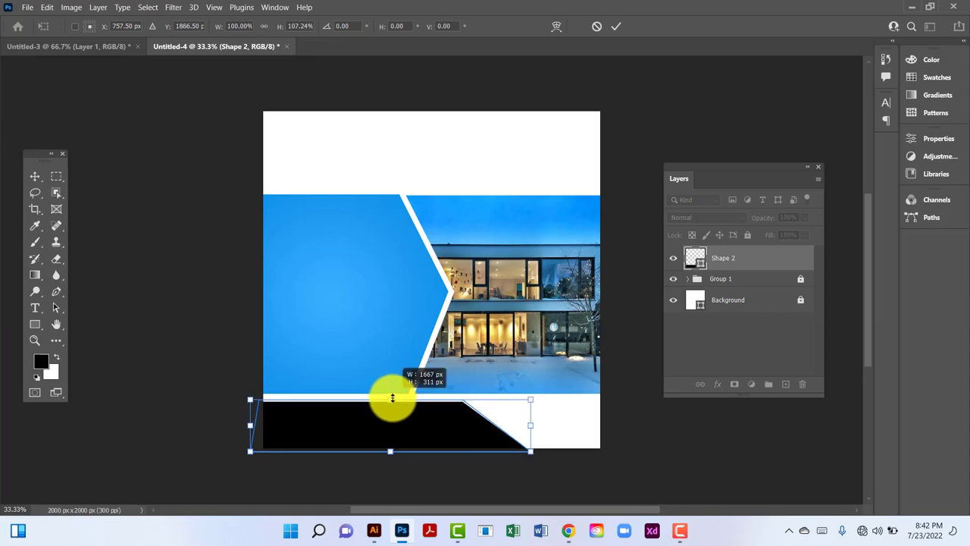
key("Return")
key("ctrl+z")
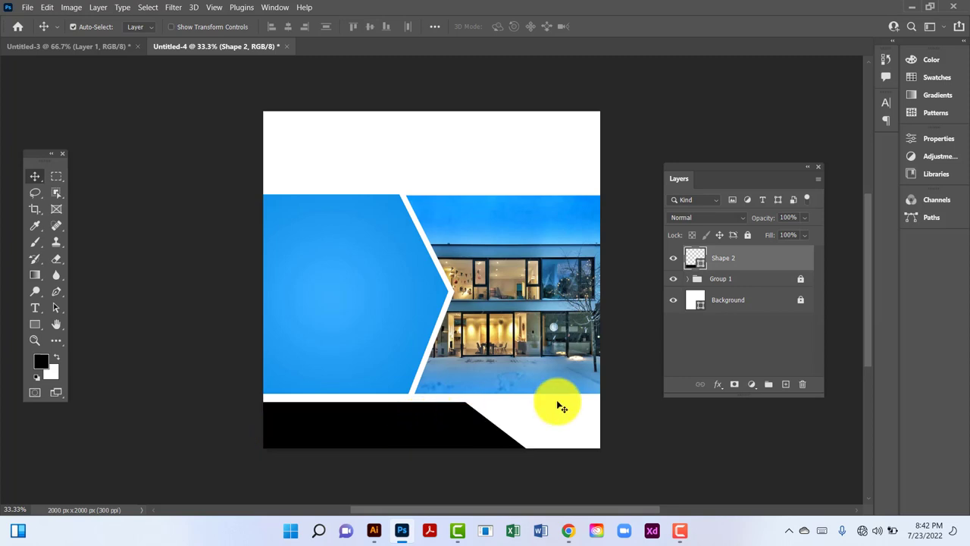
- Give the Shape 2 bottom band a blue Radial Gradient Overlay at 150% scale
double_click(809, 270)
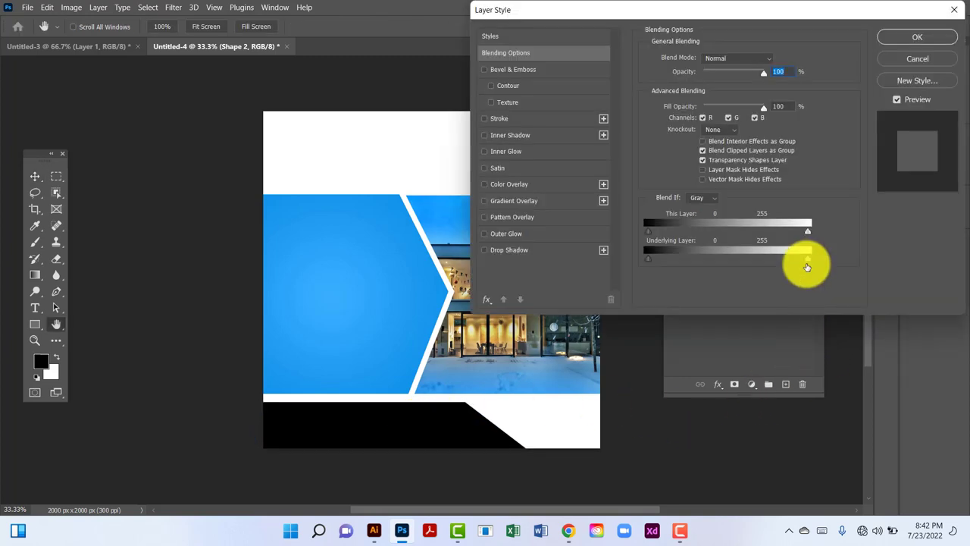
left_click(545, 200)
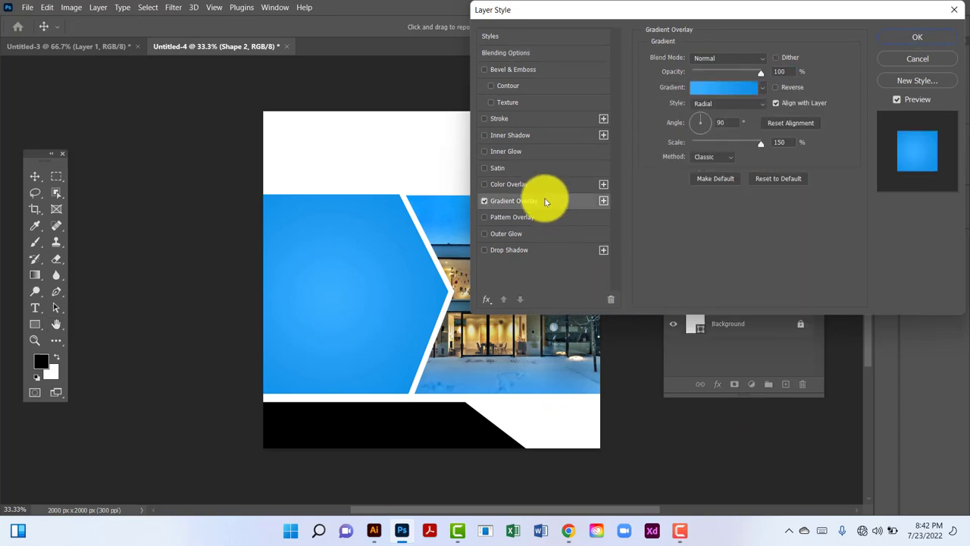
left_click(930, 42)
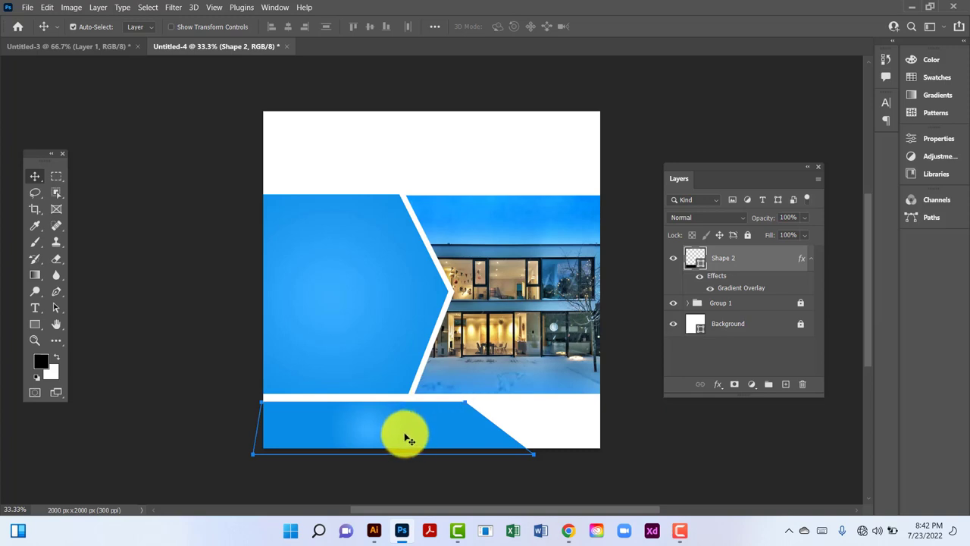
mouse_move(408, 439)
left_mouse_down()
mouse_move(412, 321)
mouse_move(410, 421)
left_mouse_up()
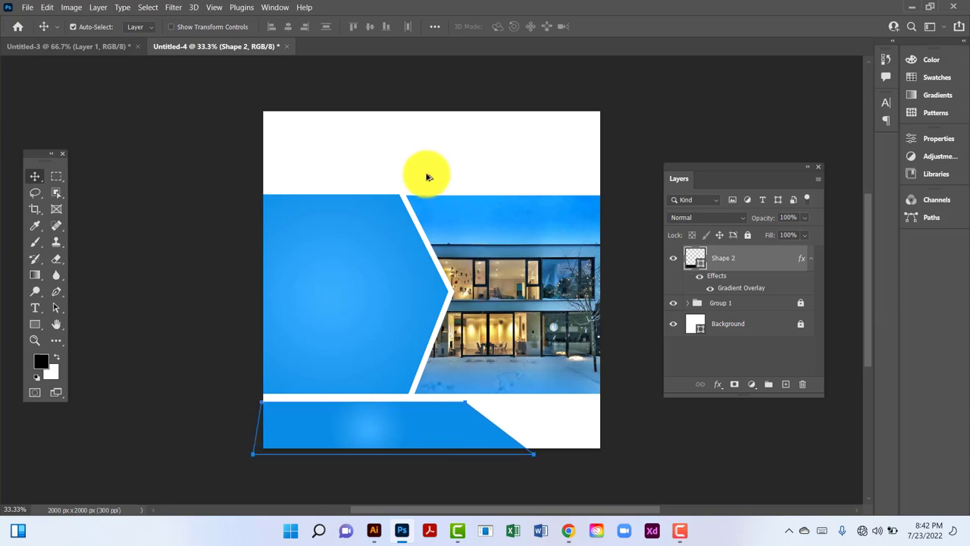
- Duplicate the blue band to the top, rotate it 180°, and stretch it slightly taller
mouse_move(423, 425)
left_mouse_down()
mouse_move(417, 314)
mouse_move(385, 132)
left_mouse_up()
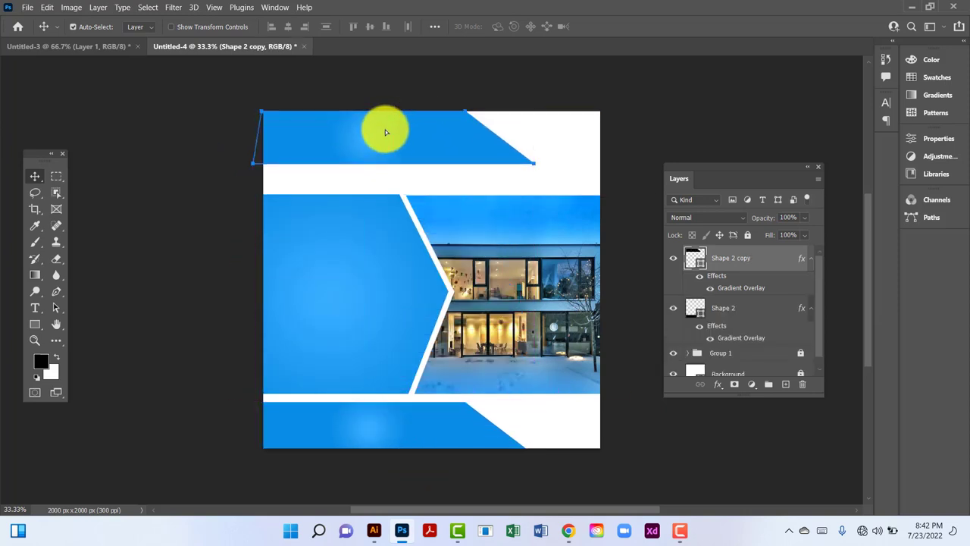
key("ctrl+t")
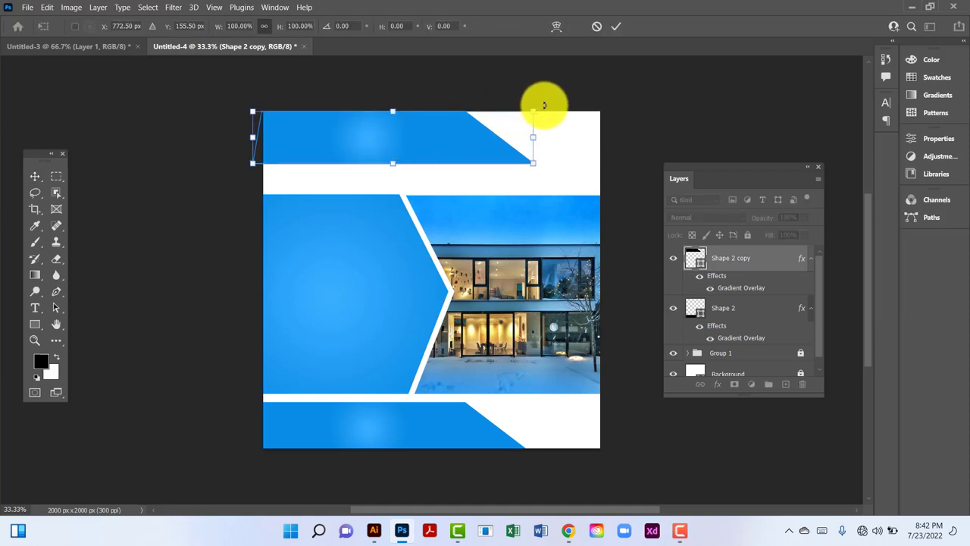
left_click_drag(545, 100, 309, 147)
left_click_drag(433, 141, 530, 133)
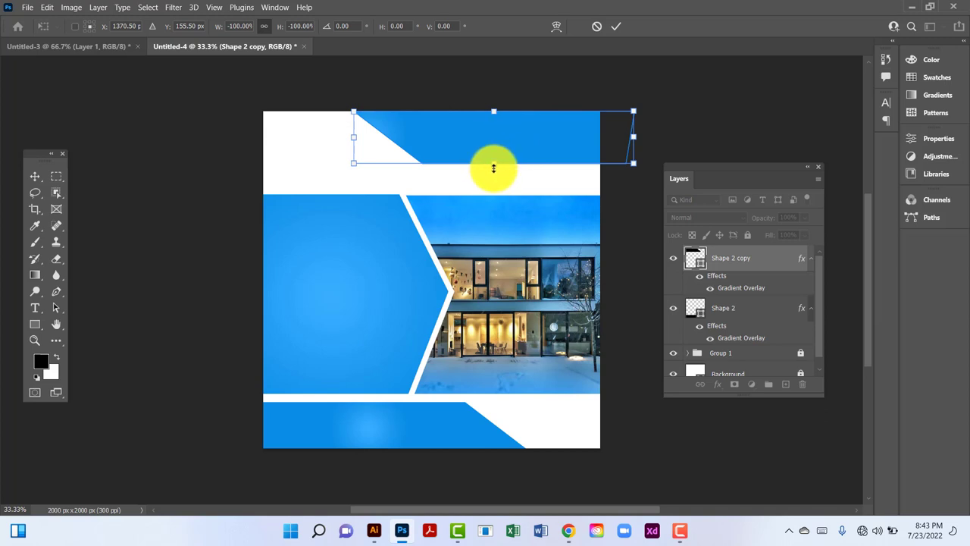
left_click_drag(494, 168, 494, 188)
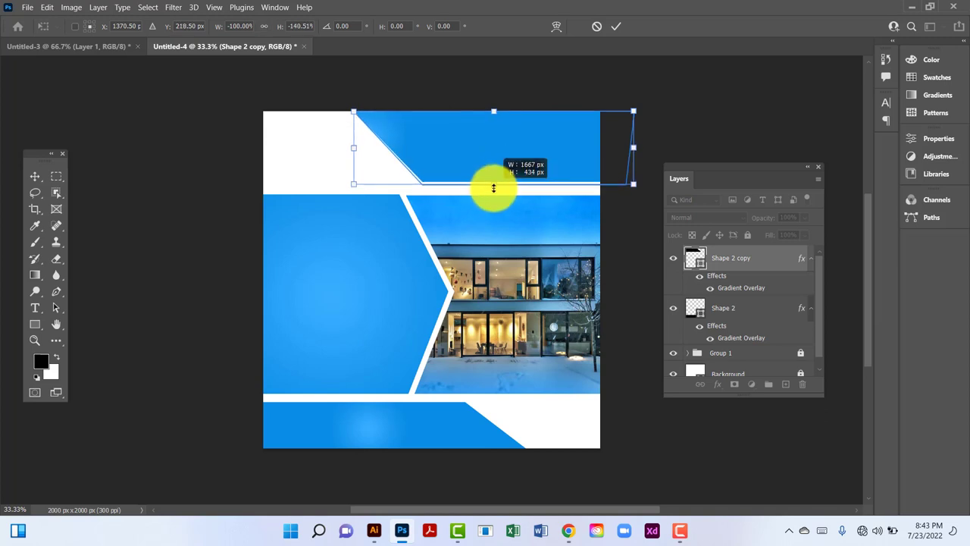
left_click_drag(473, 156, 472, 156)
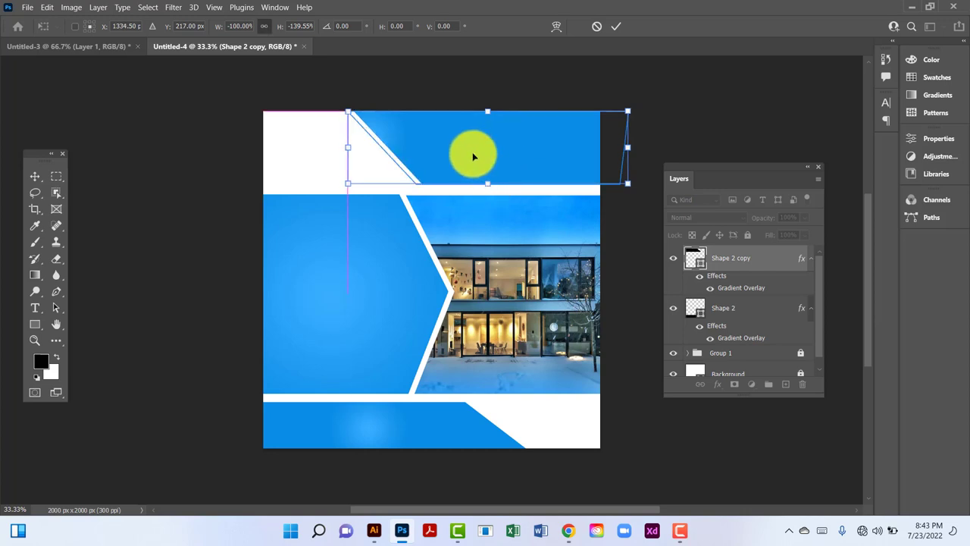
key("Return")
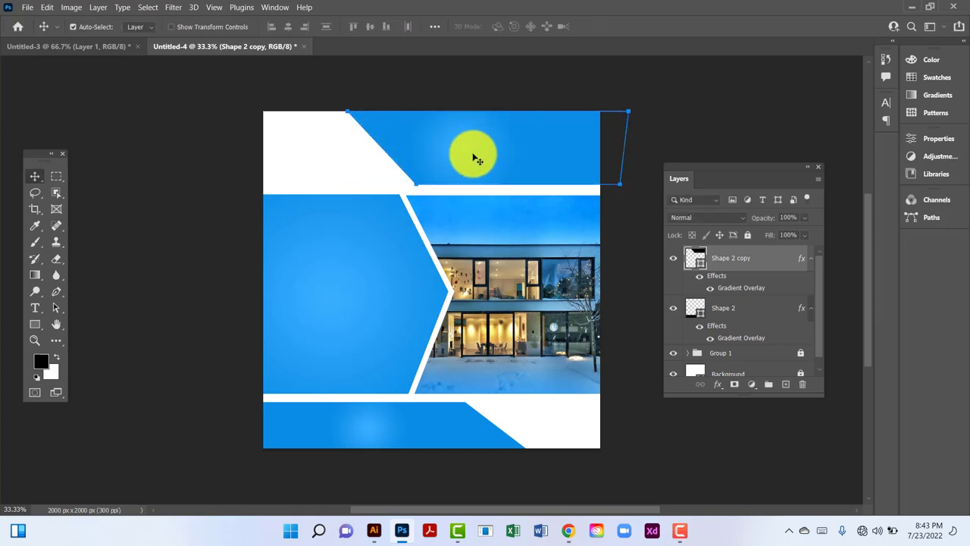
left_click(692, 125)
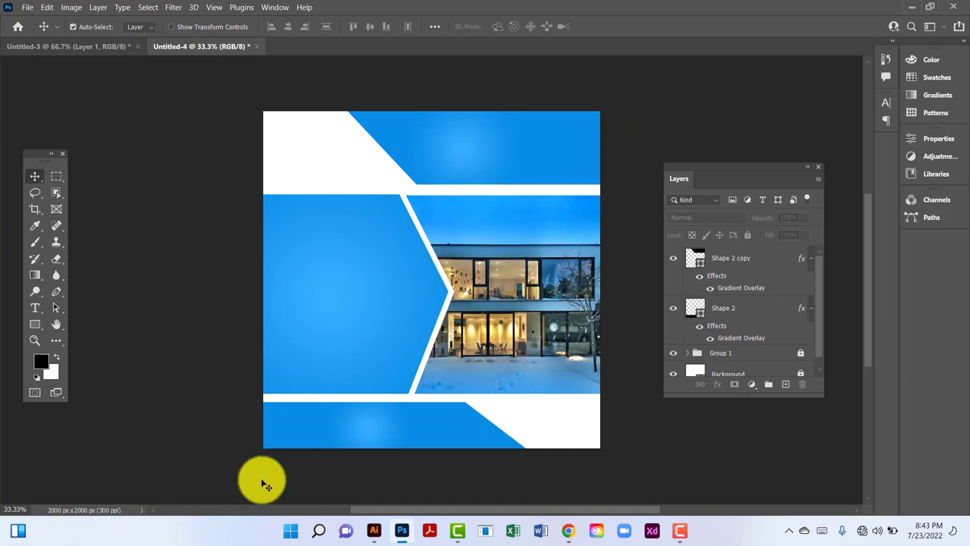
- Add a 60 pt MODERN HOME heading on the left blue panel
left_click(35, 309)
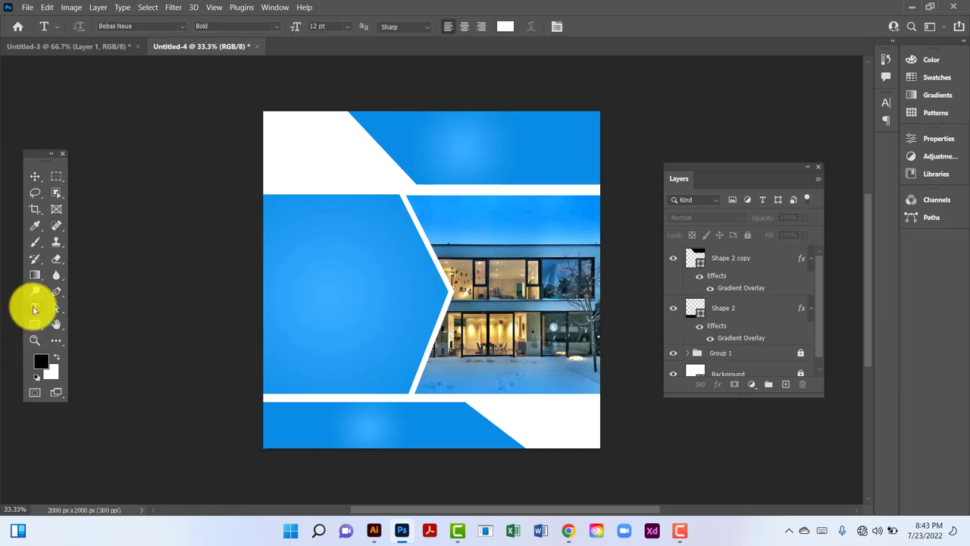
left_click(295, 249)
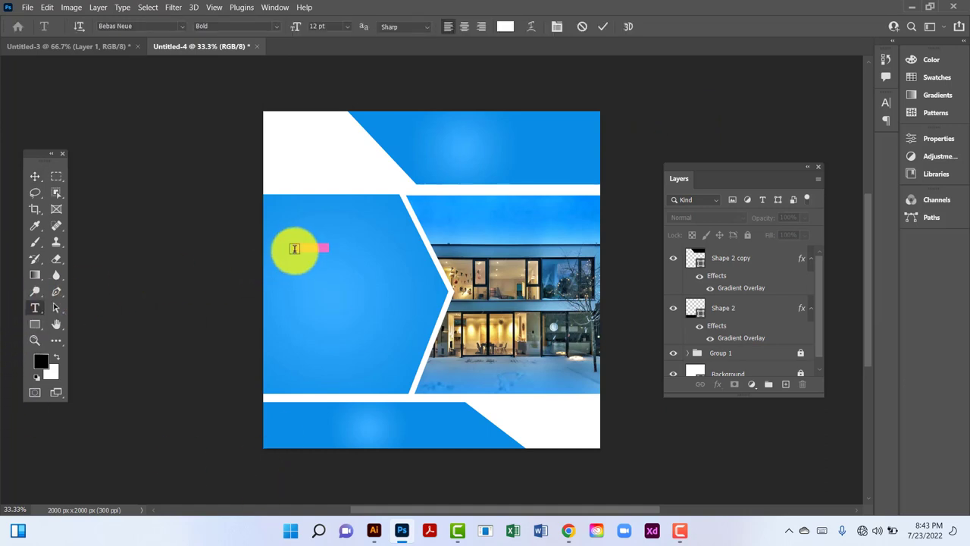
left_click(324, 25)
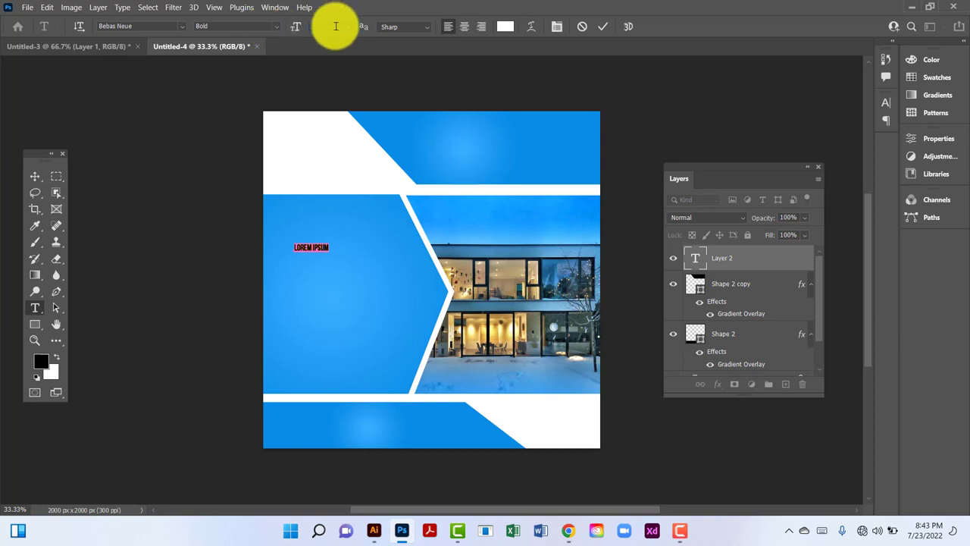
type("60M")
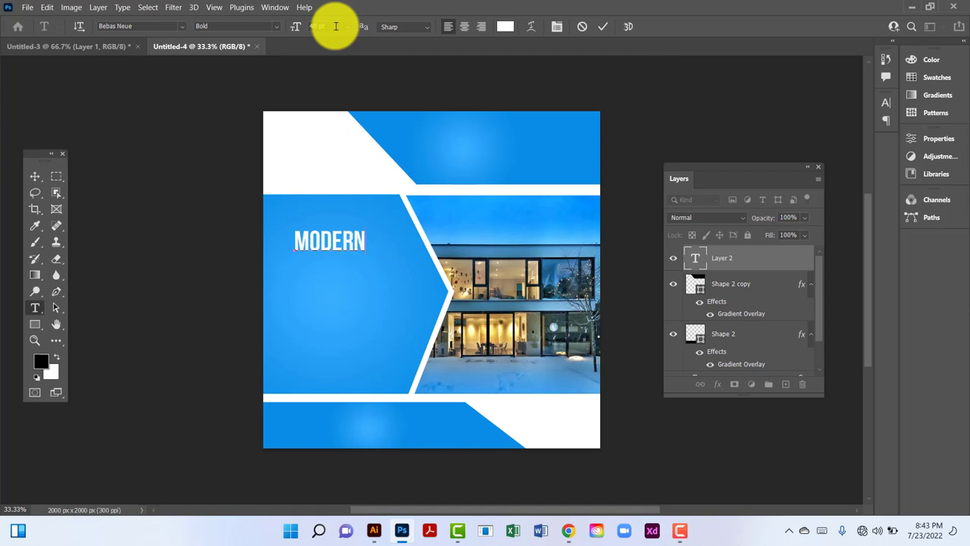
type("OME")
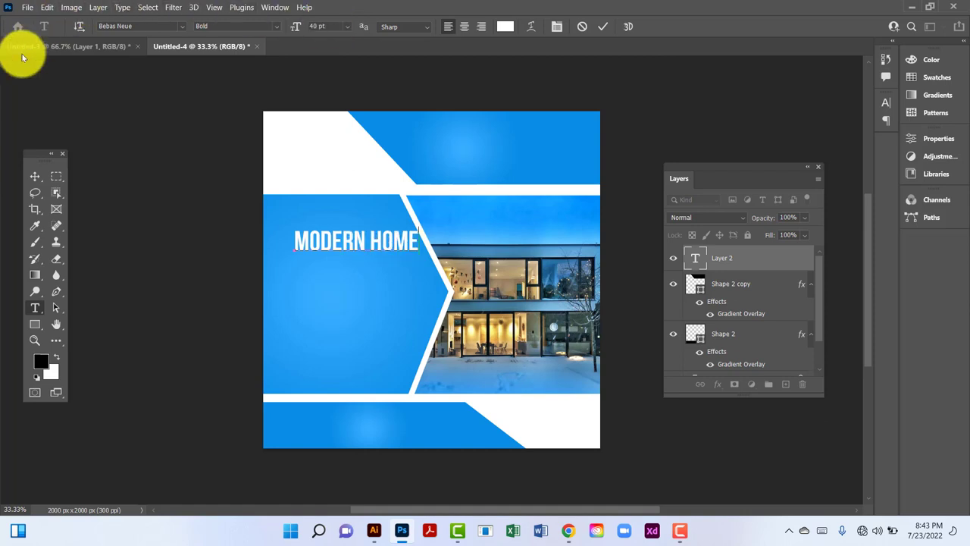
left_click(35, 179)
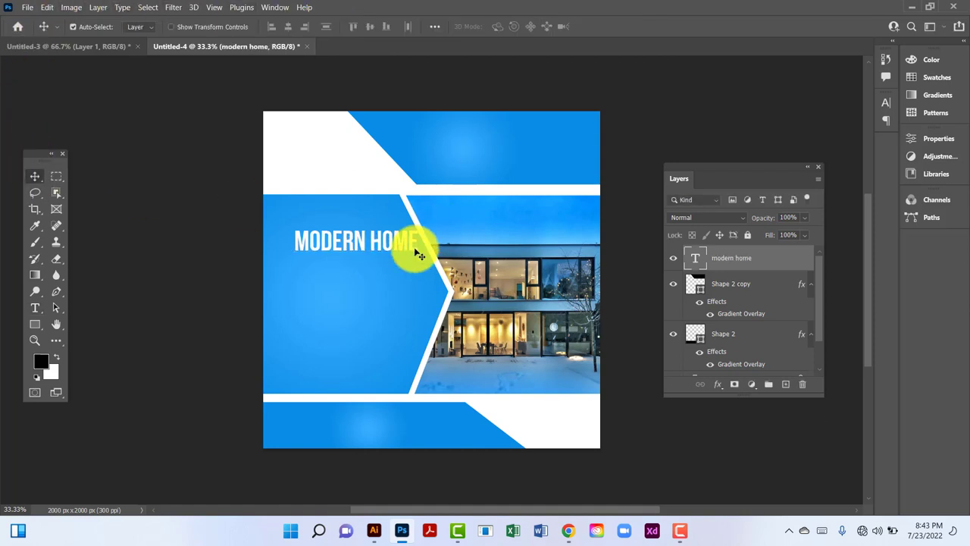
left_click_drag(419, 255, 381, 276)
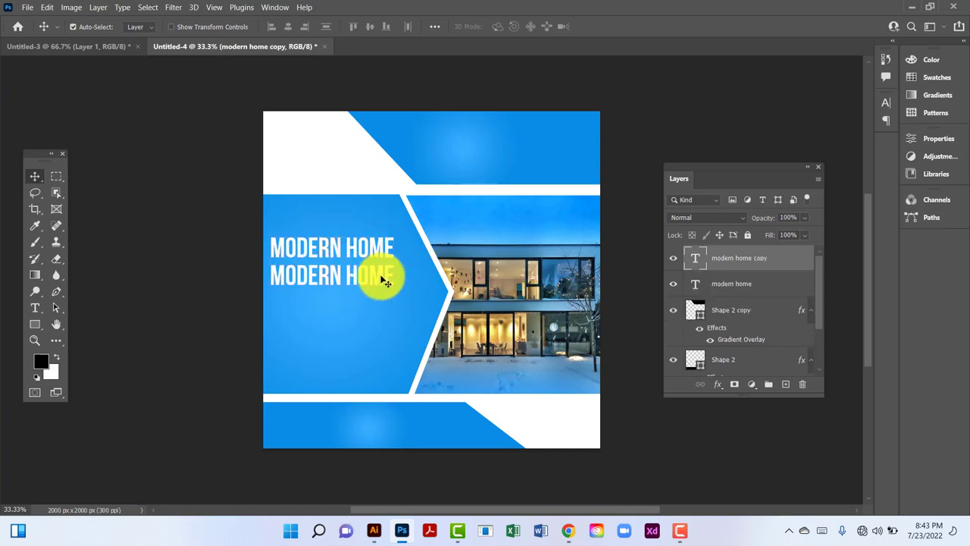
- Add a FOR SALE line beneath the MODERN HOME heading
double_click(381, 275)
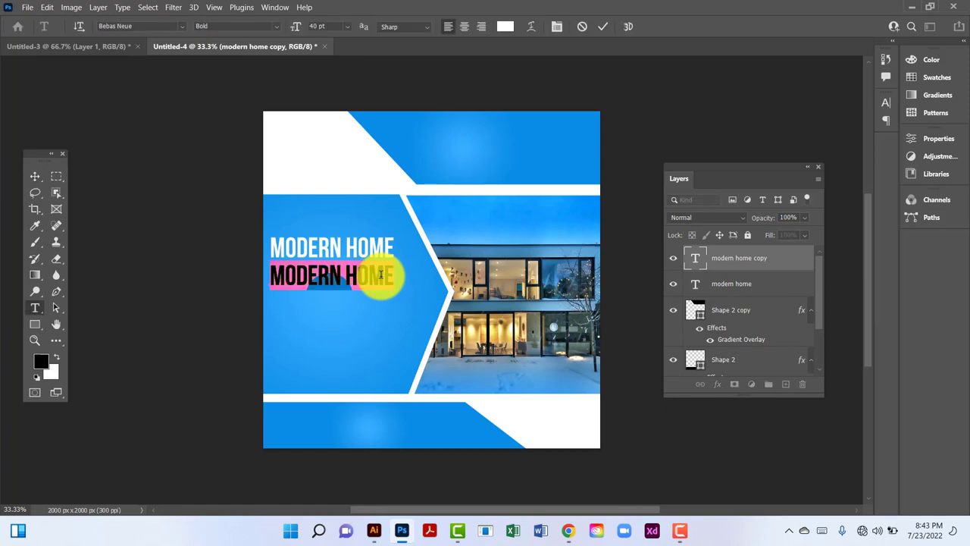
type("FOR SALE")
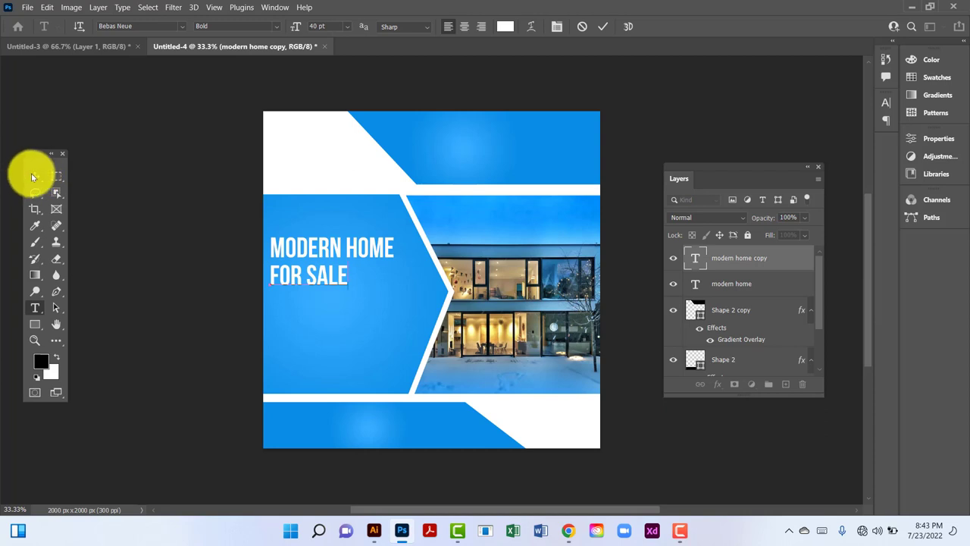
left_click(33, 176)
left_click(34, 307)
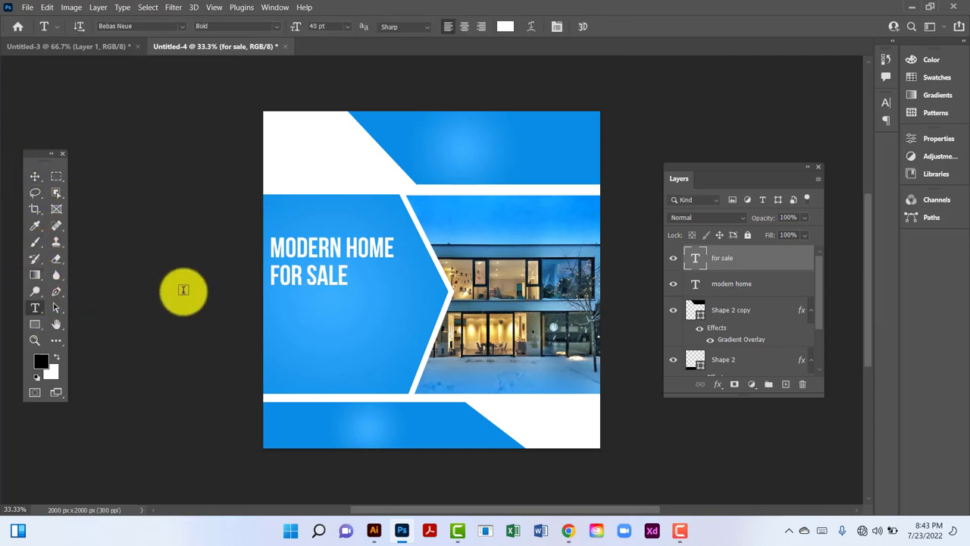
- Add a 12 pt Regular lorem ipsum paragraph under the headline, then select both headline layers
left_click_drag(271, 306, 420, 332)
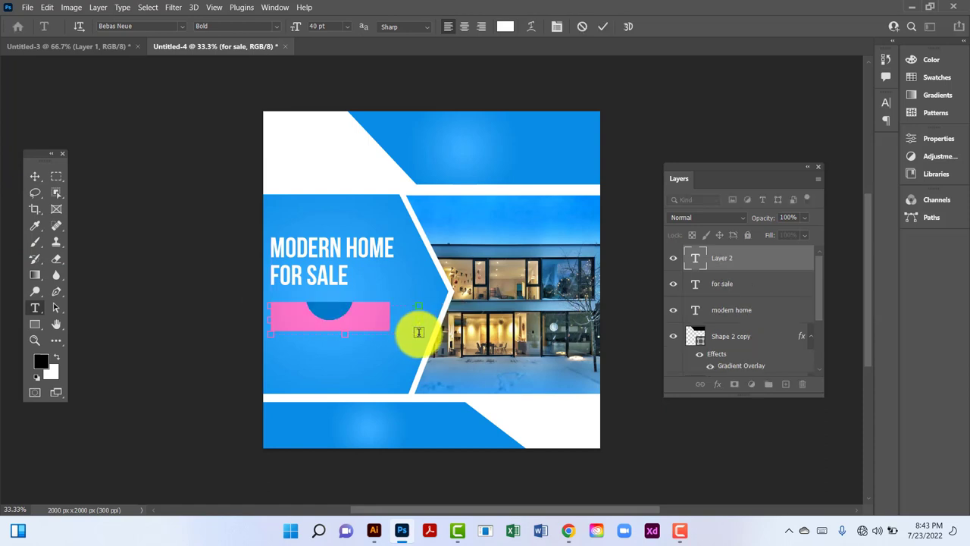
left_click(321, 28)
type("12")
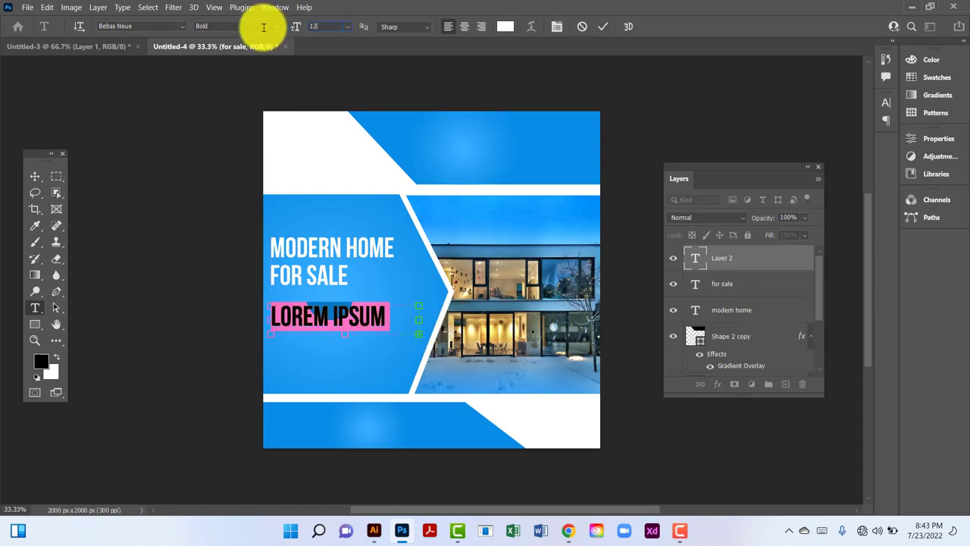
key("Return")
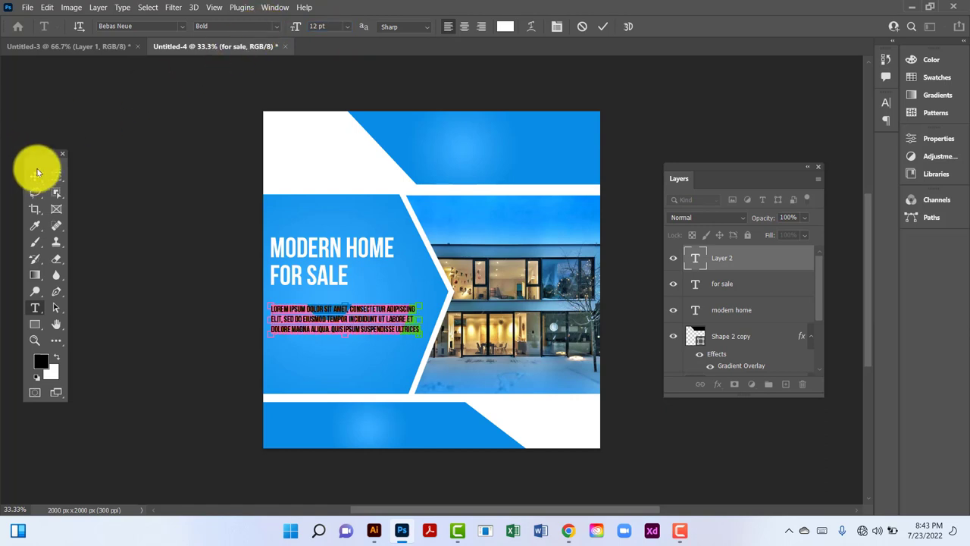
left_click(278, 27)
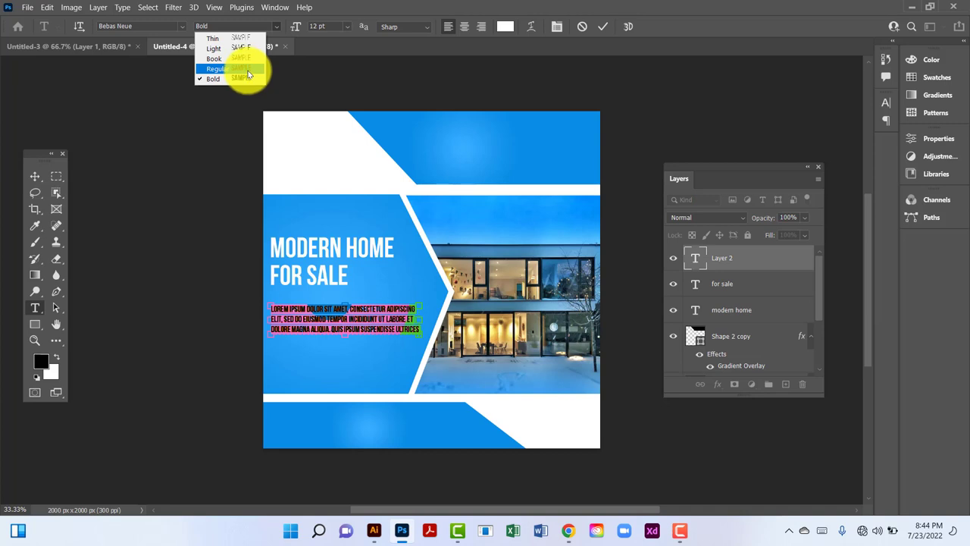
left_click(248, 70)
left_click(39, 175)
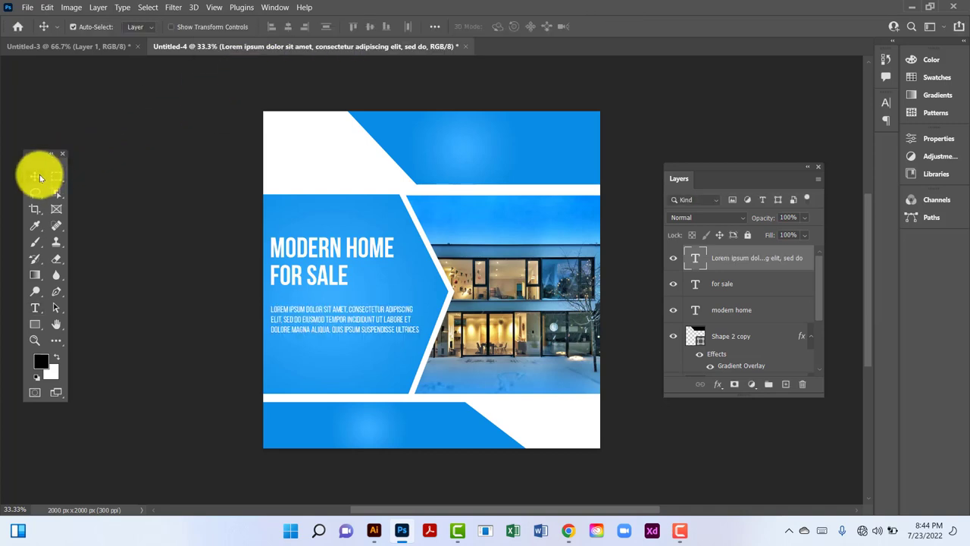
left_click(332, 279)
left_click(367, 256, "shift")
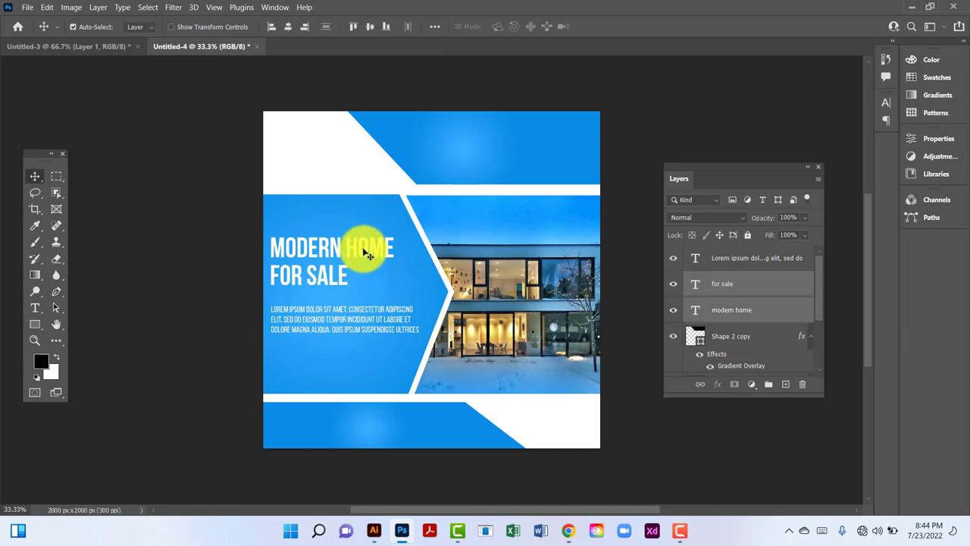
- Lower the headline and paragraph, and copy MODERN HOME into the top band
left_click_drag(366, 256, 365, 259)
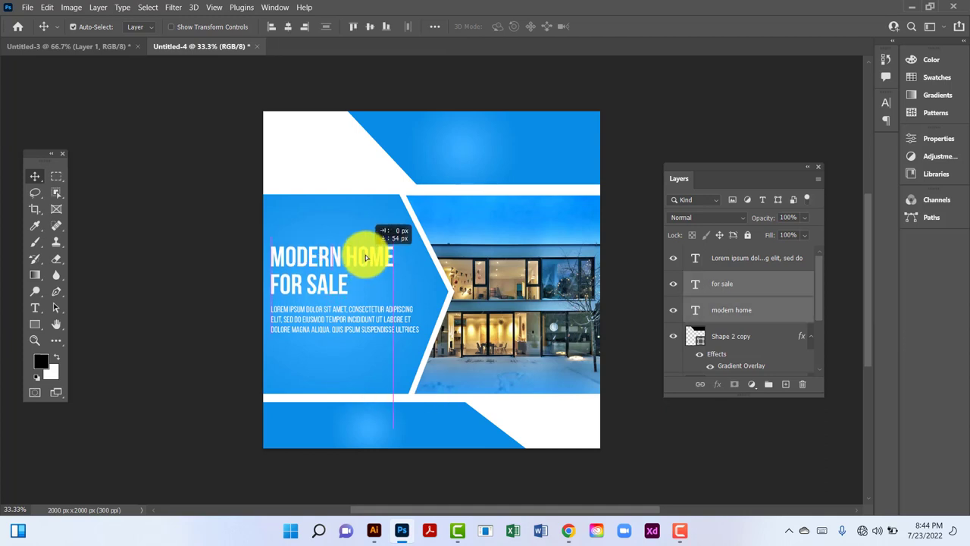
left_click_drag(368, 309, 368, 318)
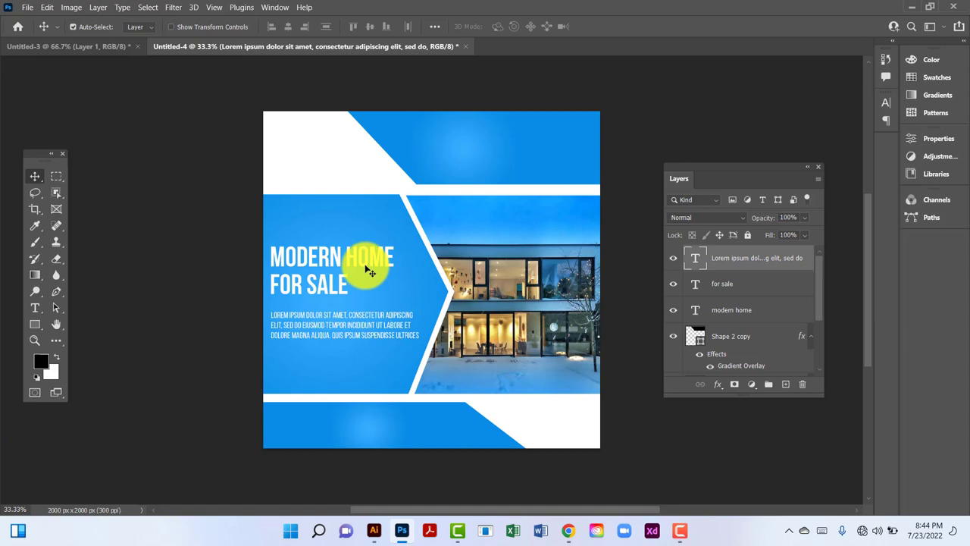
left_click_drag(370, 271, 548, 176)
- Change the top-band text to $25,00,000, enlarge it about 122%, and duplicate it above
double_click(548, 171)
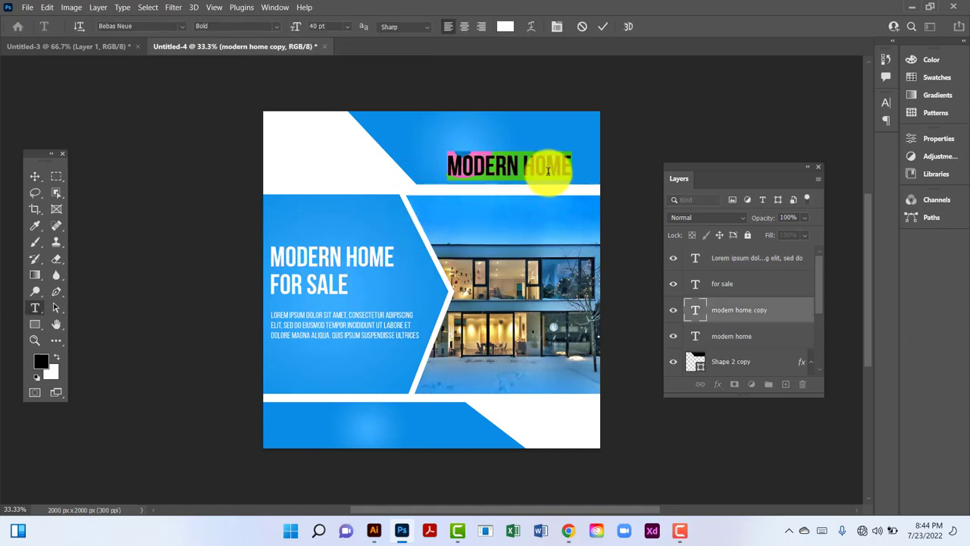
type("$25,")
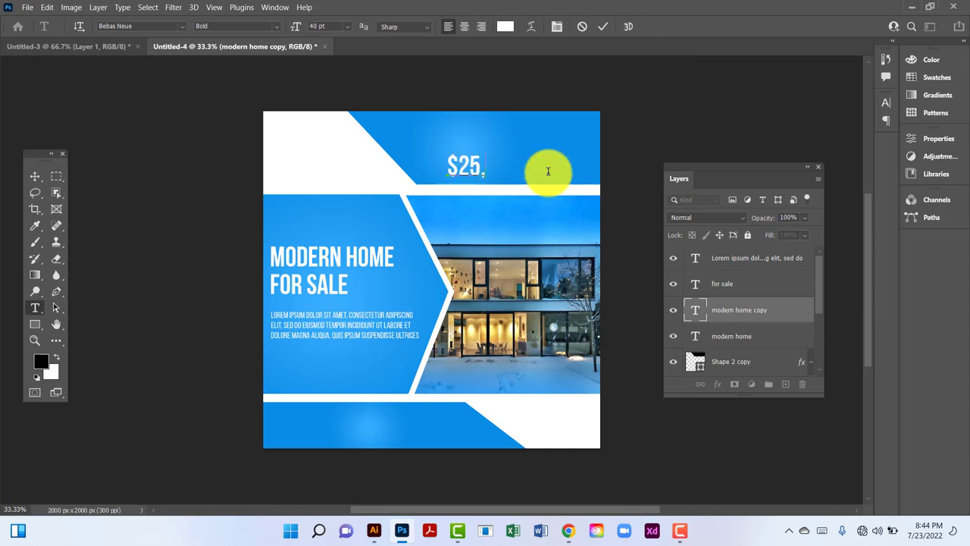
type("00")
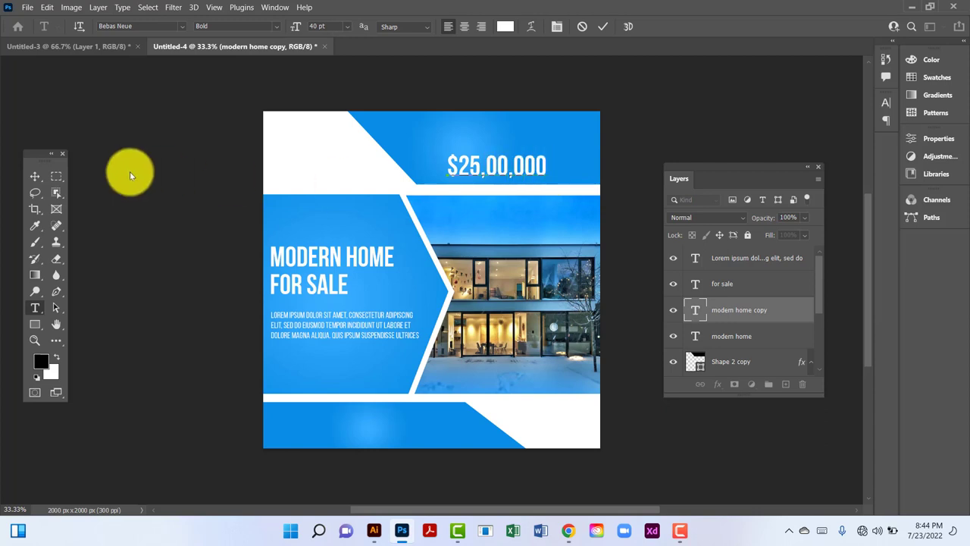
left_click(36, 173)
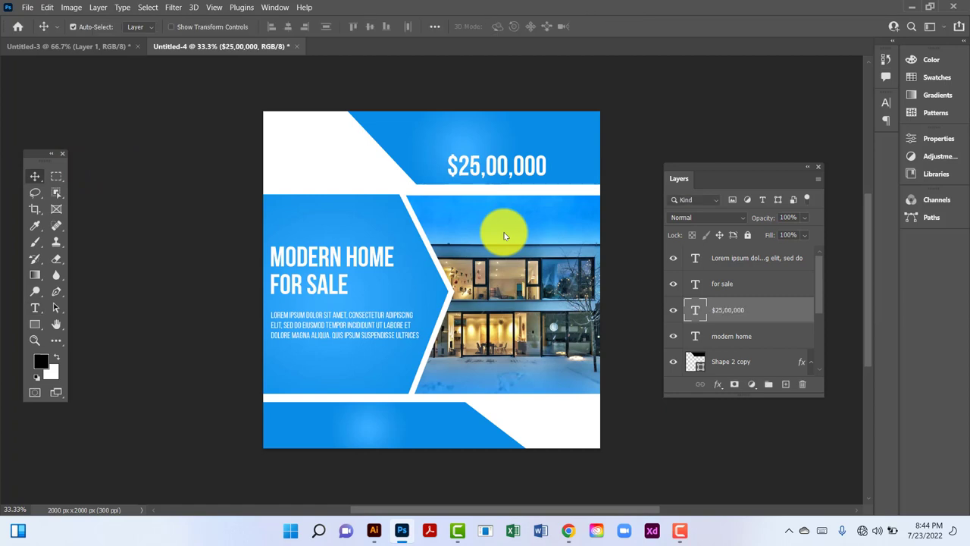
left_click_drag(536, 176, 541, 170)
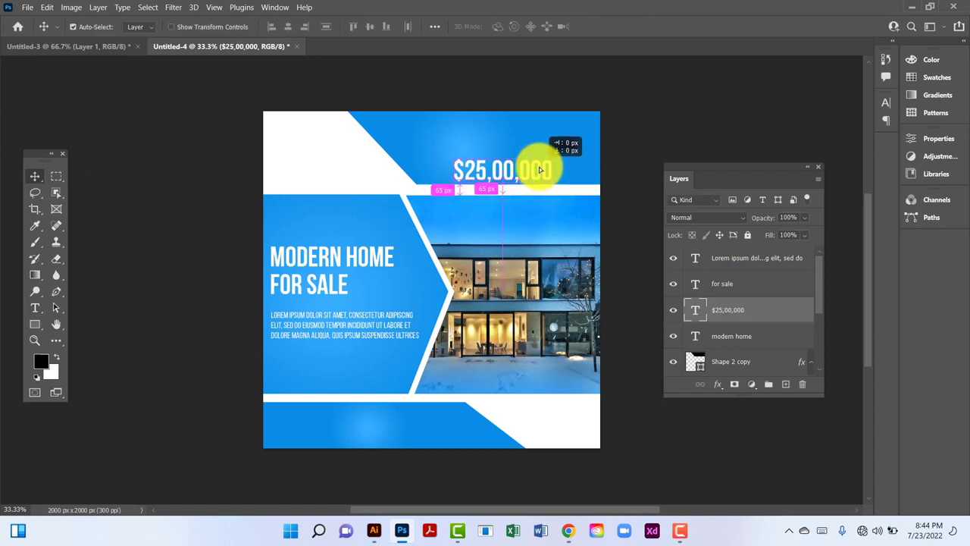
key("ctrl+t")
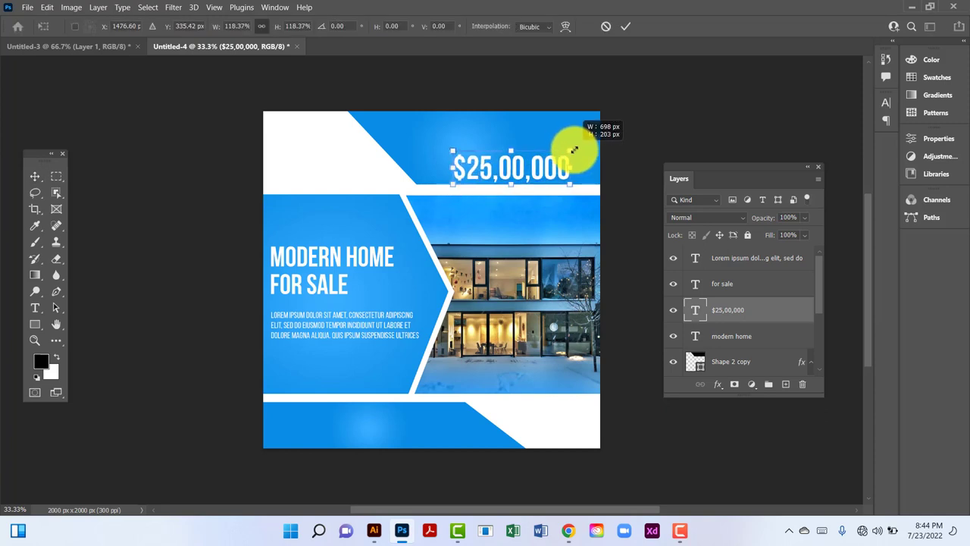
mouse_move(553, 157)
left_mouse_down()
mouse_move(574, 150)
mouse_move(555, 168)
left_mouse_up()
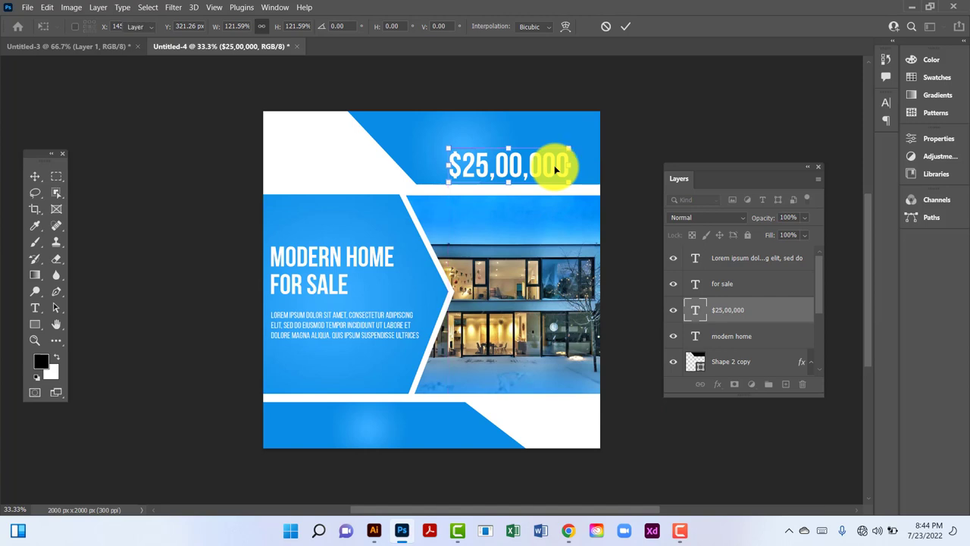
key("Return")
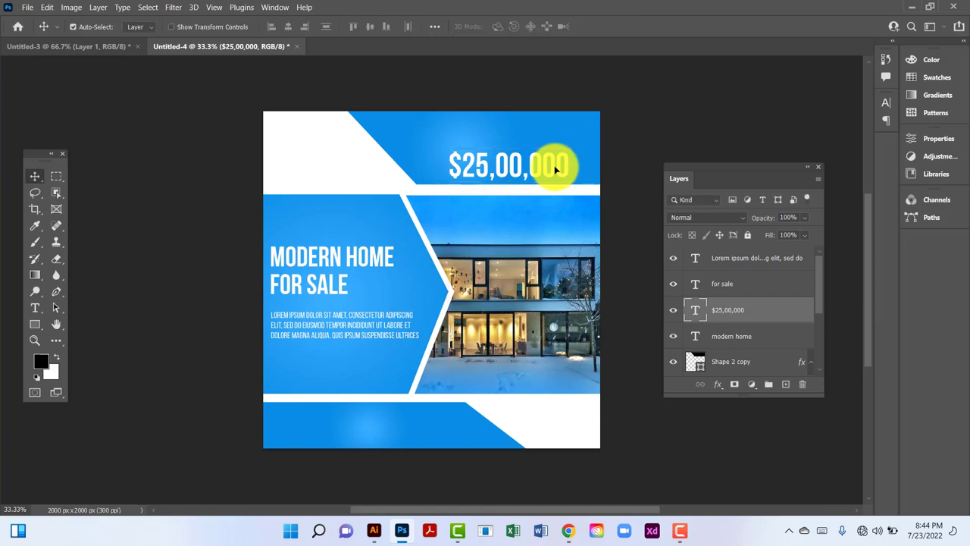
left_click_drag(554, 166, 556, 138)
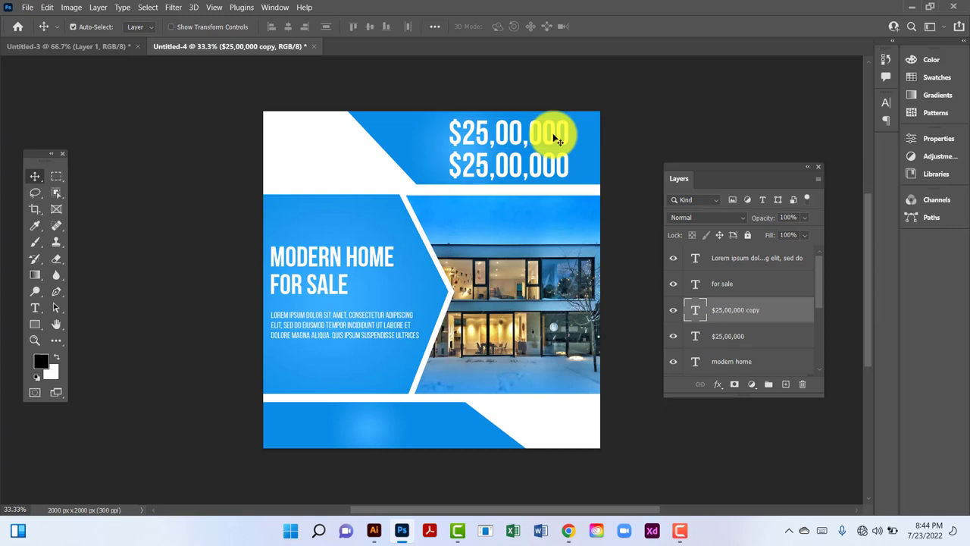
- Turn the duplicate into a 20 pt PRICE STATS FROM label over the price, then copy it left
double_click(557, 138)
type("P")
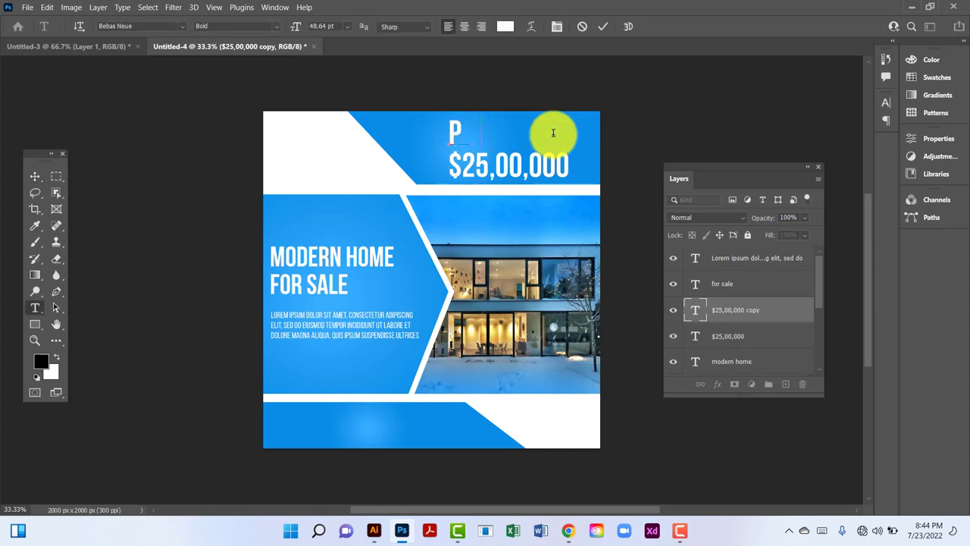
type("RICE STATS ")
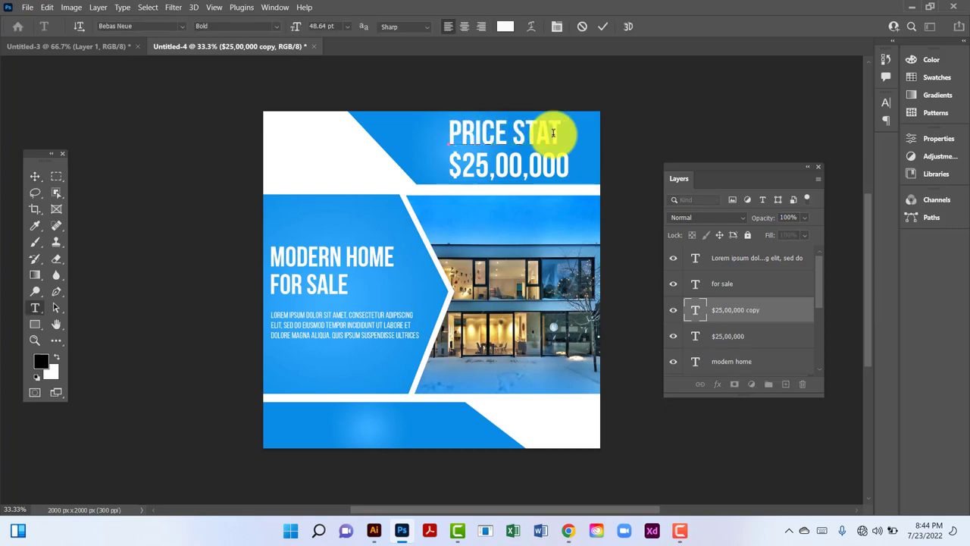
type("FR")
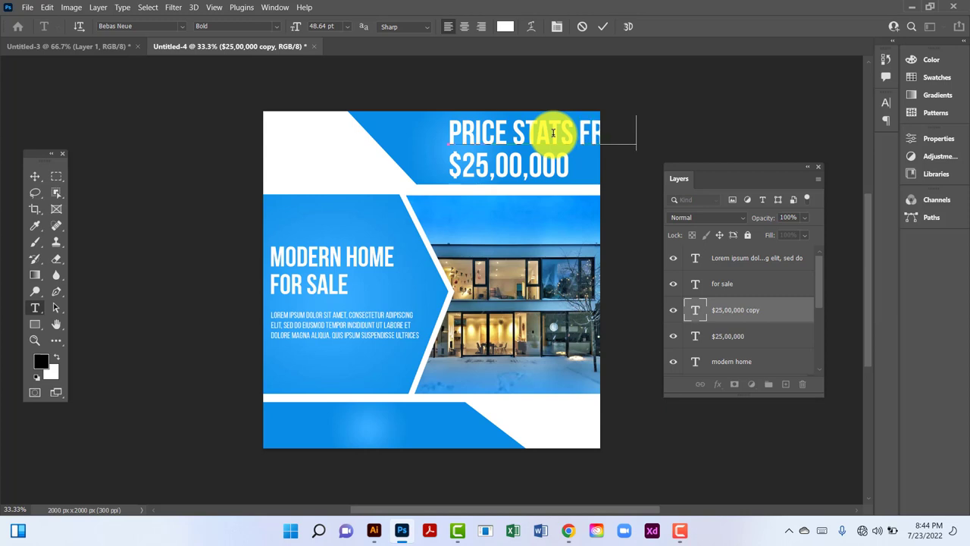
left_click(29, 178)
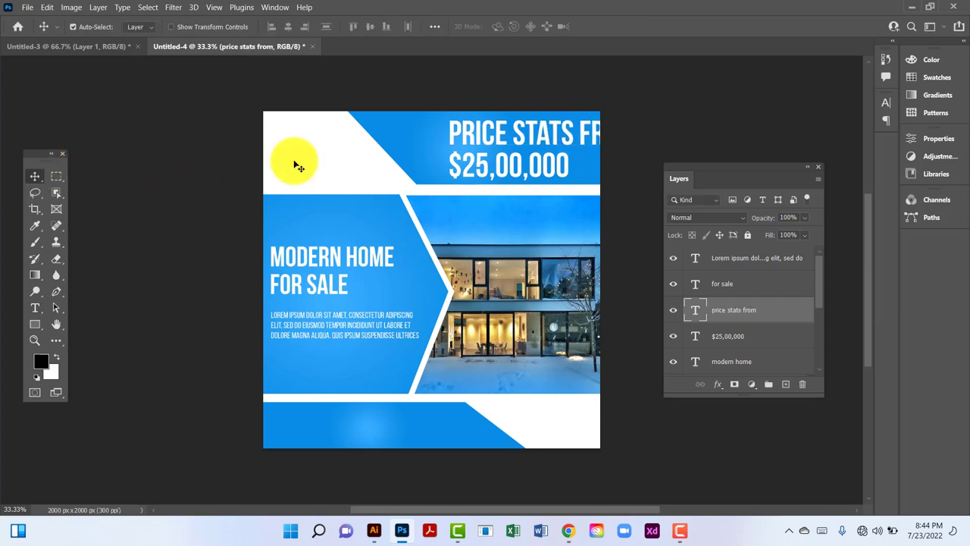
double_click(696, 309)
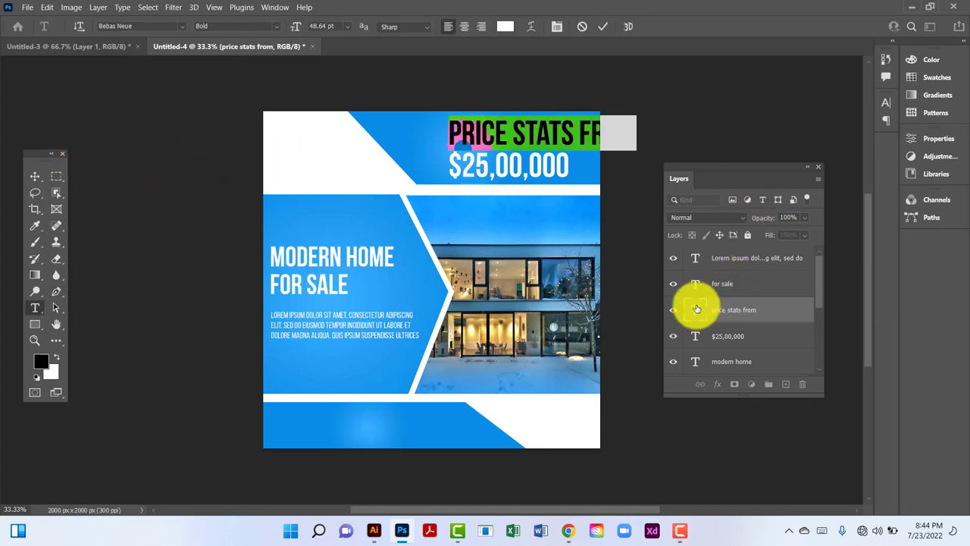
left_click(332, 25)
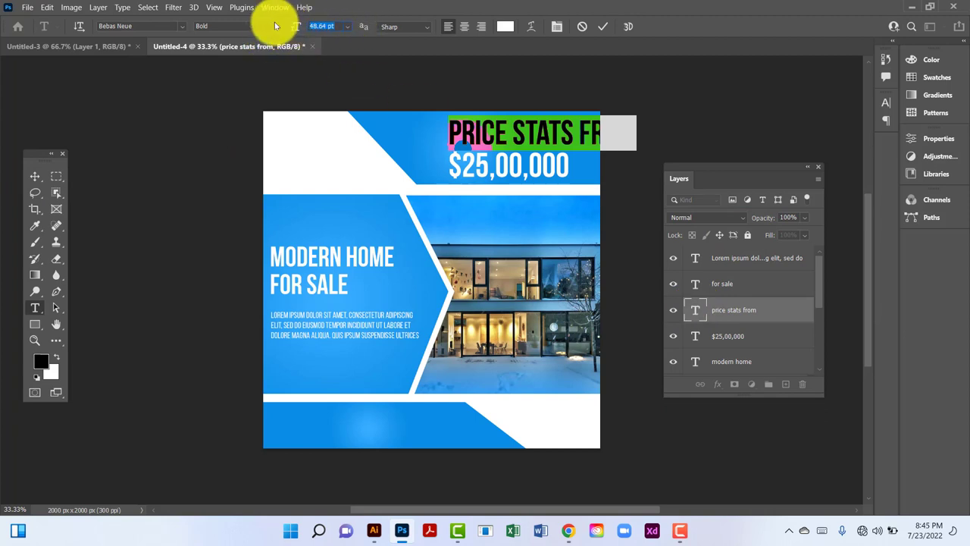
type("20")
key("Return")
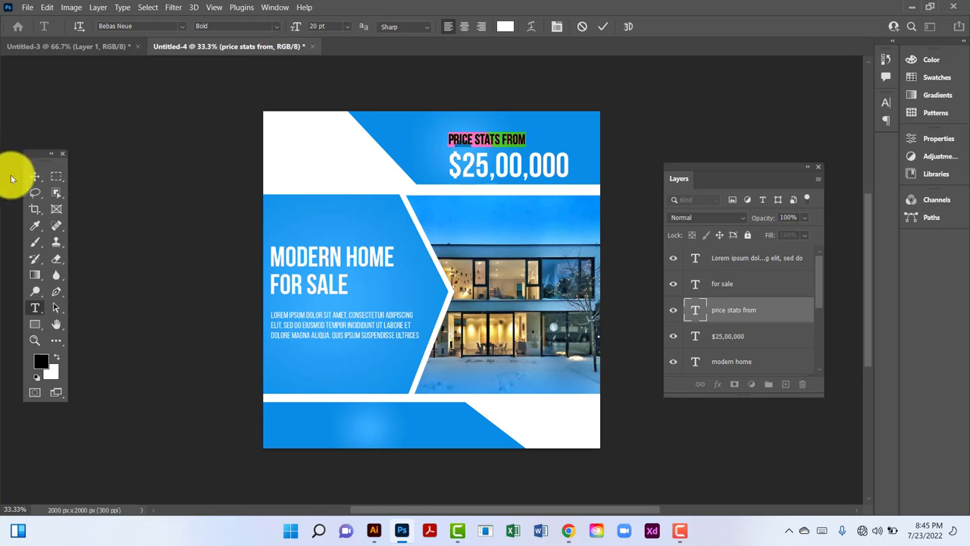
left_click(33, 176)
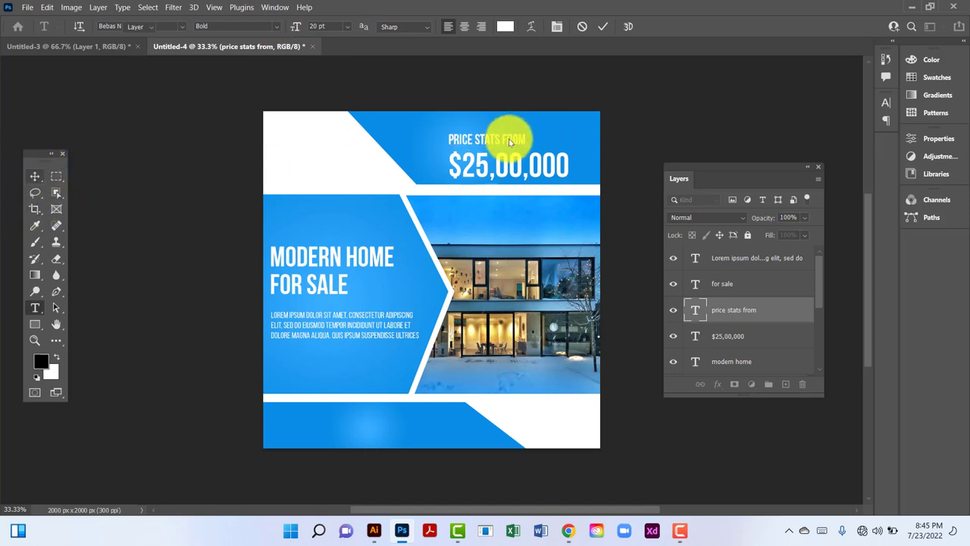
left_click_drag(509, 137, 525, 142)
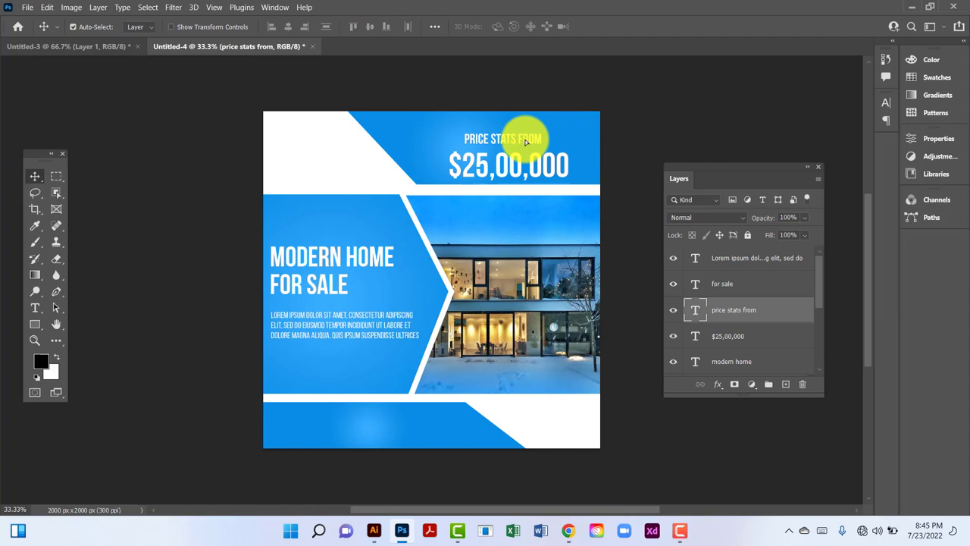
mouse_move(528, 144)
left_mouse_down()
mouse_move(345, 139)
mouse_move(354, 137)
left_mouse_up()
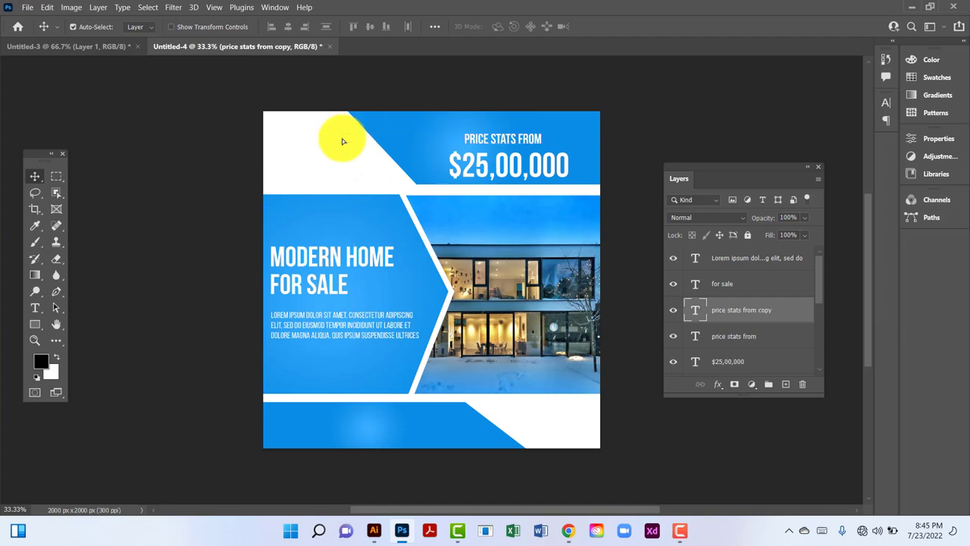
- Change the copied label to blue #0a8de7 LOGO text and duplicate it below
double_click(696, 310)
left_click(505, 26)
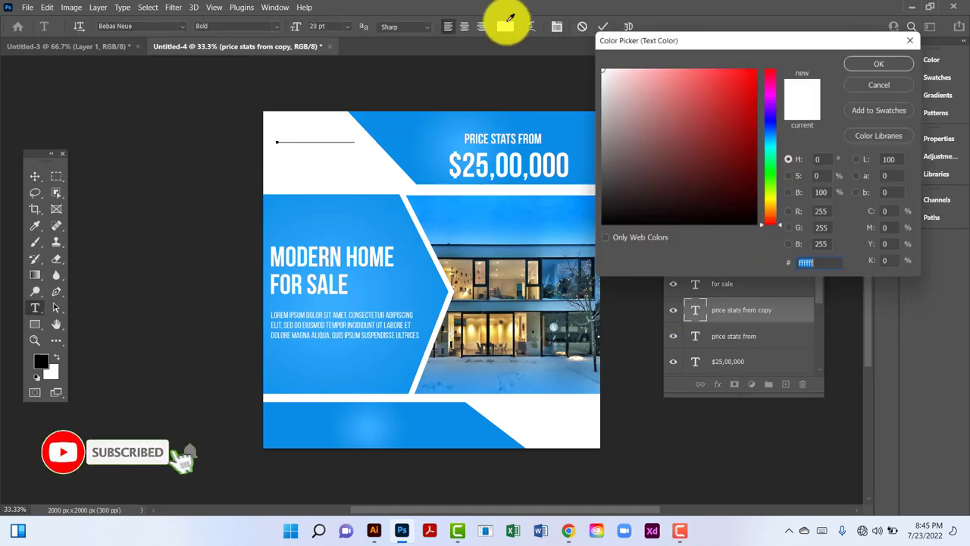
left_click(391, 112)
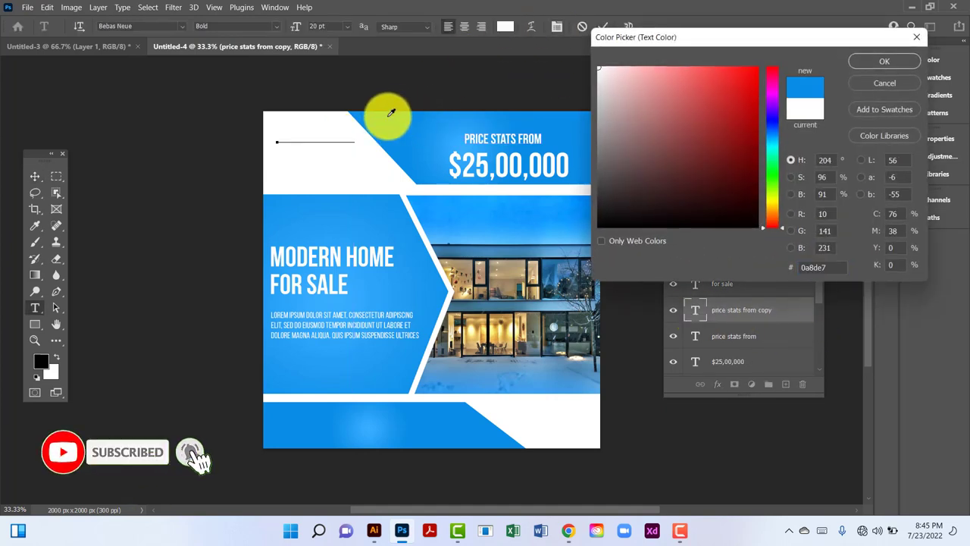
left_click(875, 63)
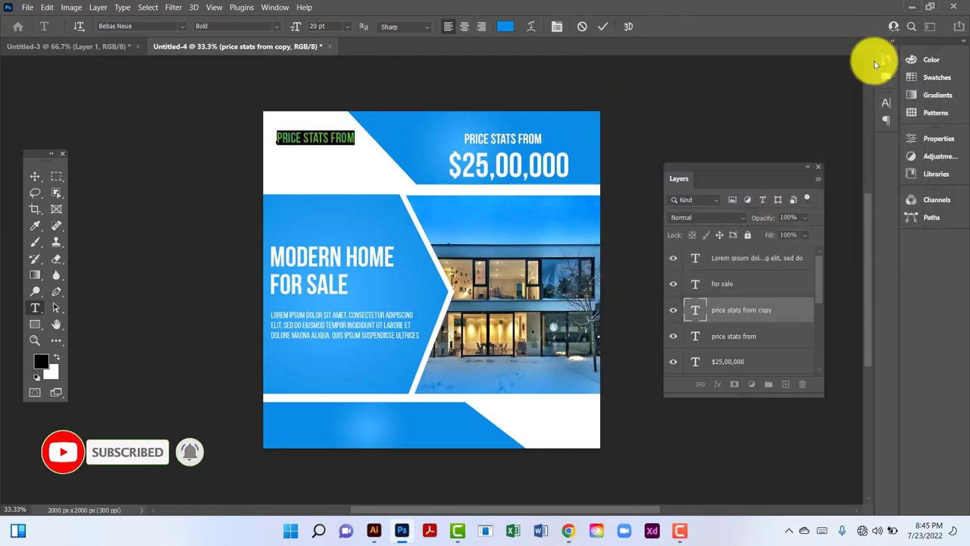
type("logo")
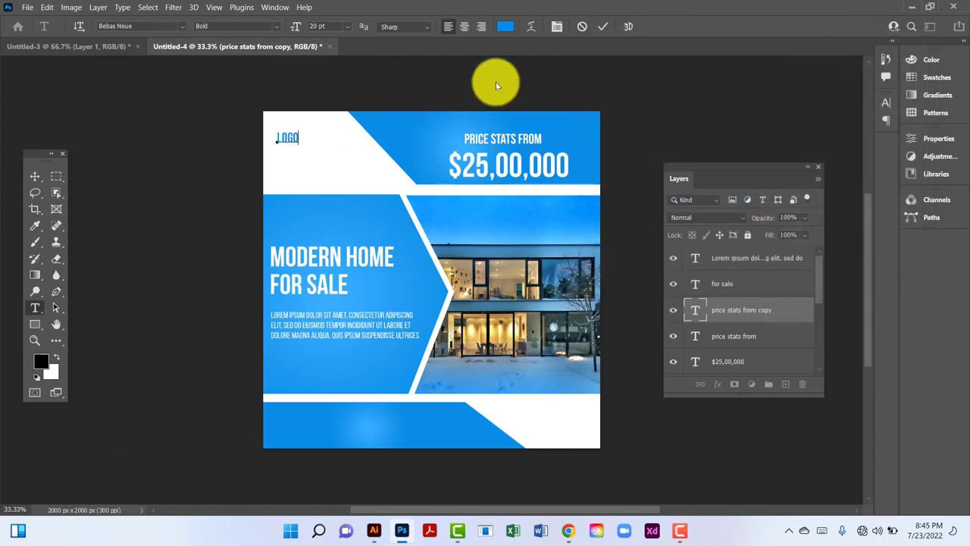
left_click(35, 175)
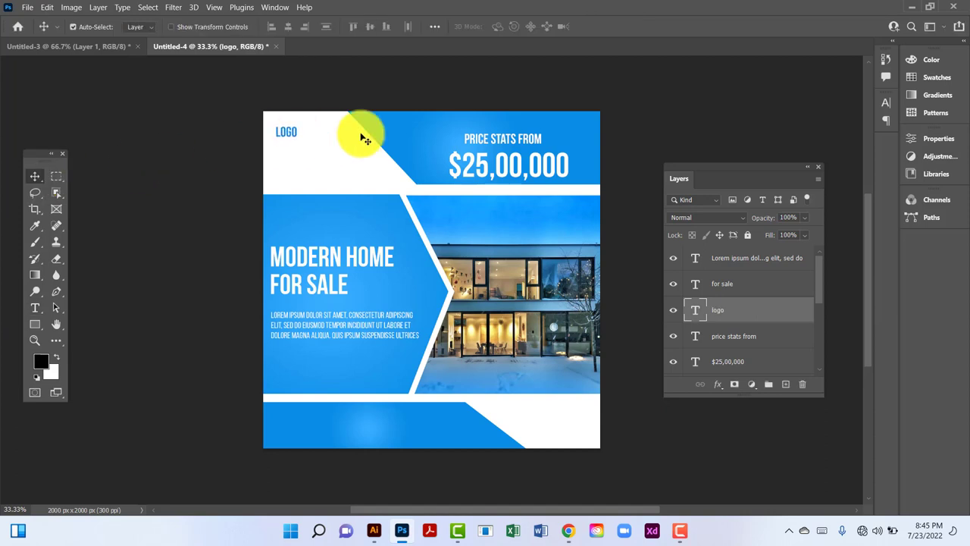
left_click_drag(289, 133, 328, 166)
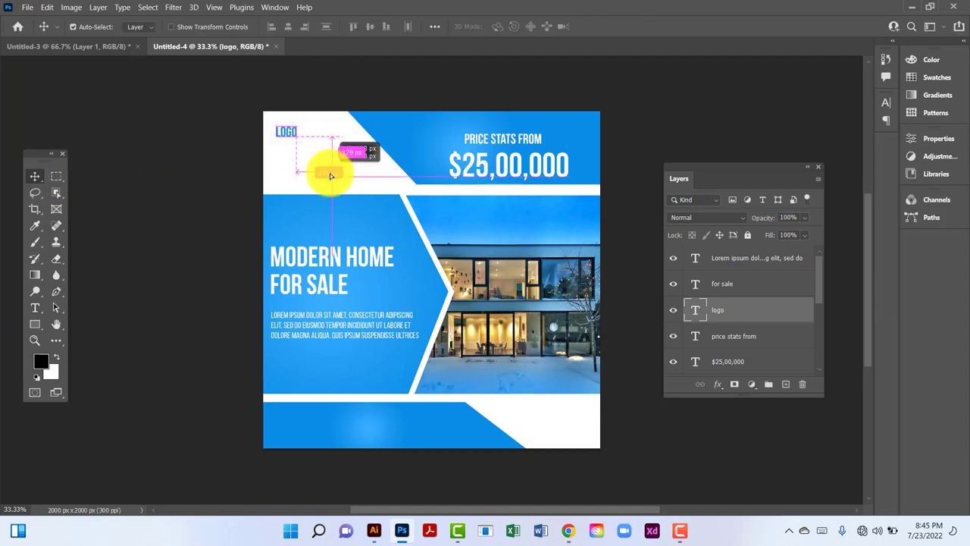
- Change the LOGO copy to 45% and enlarge it
double_click(328, 166)
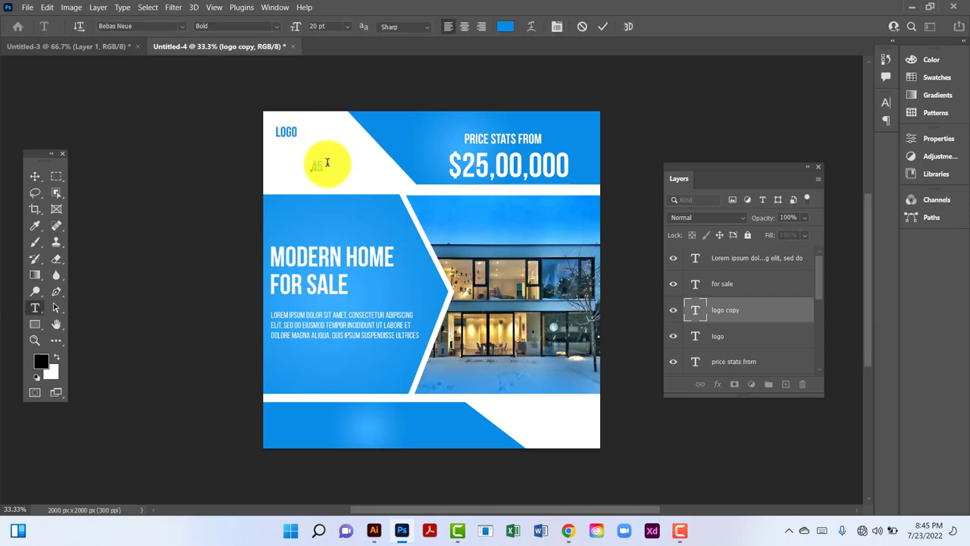
type("45%")
left_click(36, 177)
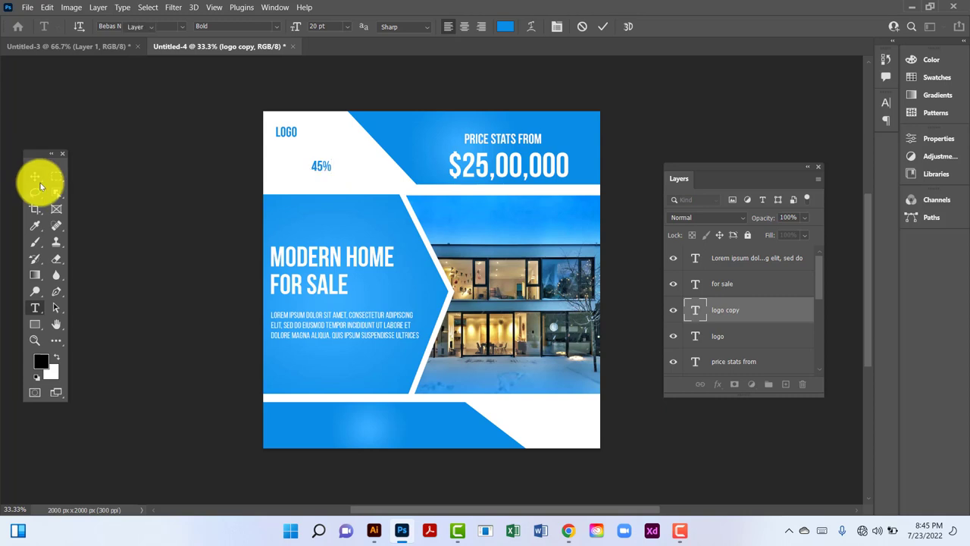
key("ctrl+t")
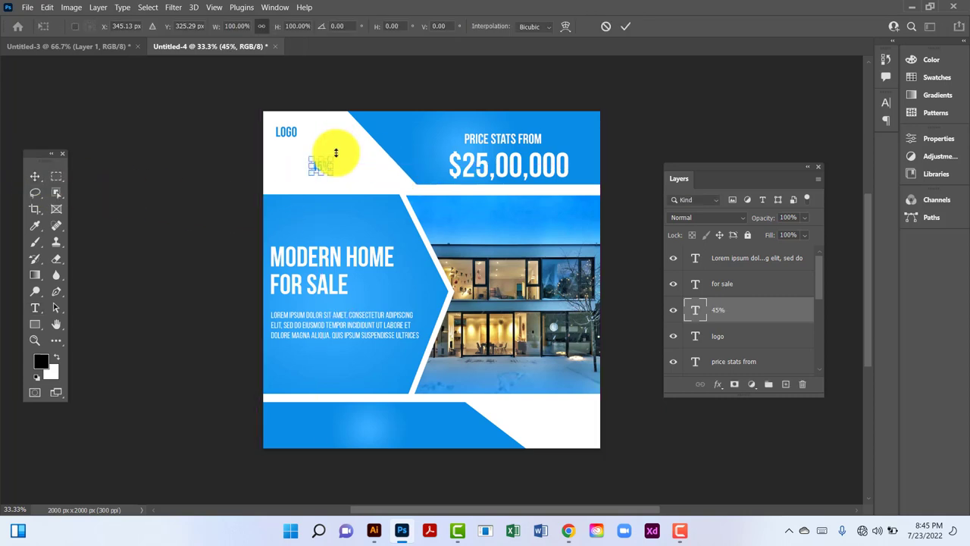
mouse_move(326, 157)
left_mouse_down()
mouse_move(349, 145)
mouse_move(319, 167)
left_mouse_up()
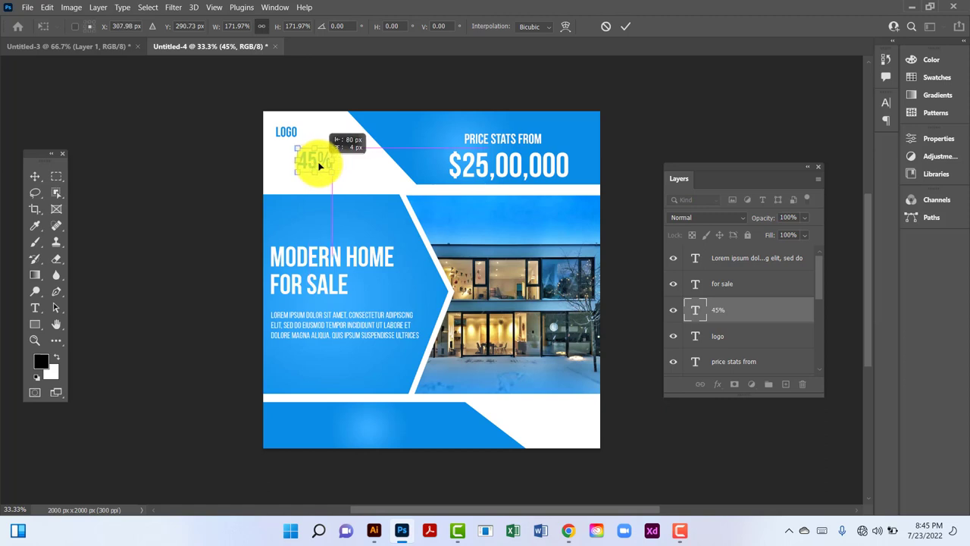
key("Return")
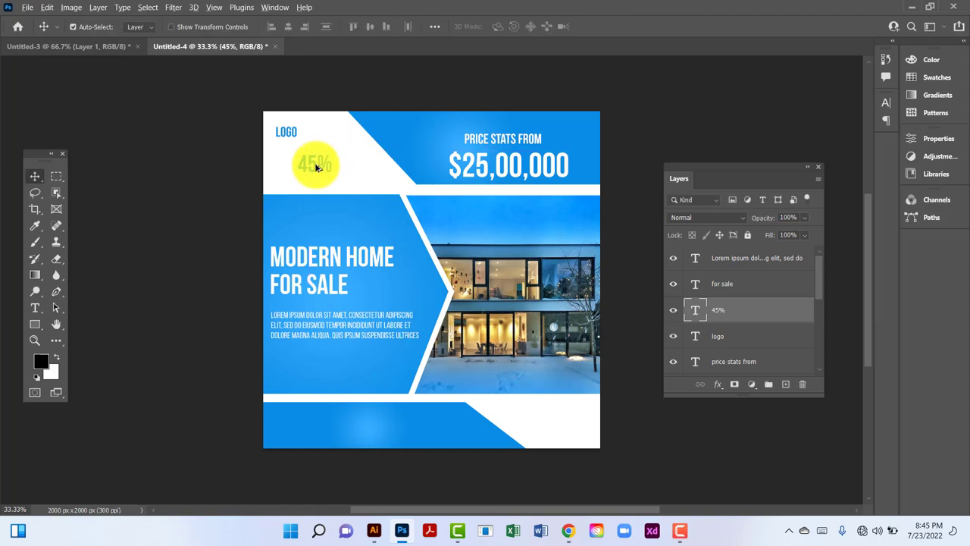
- Add an OFF line below 45%, scaled slightly smaller
left_click_drag(319, 162, 326, 182)
double_click(326, 181)
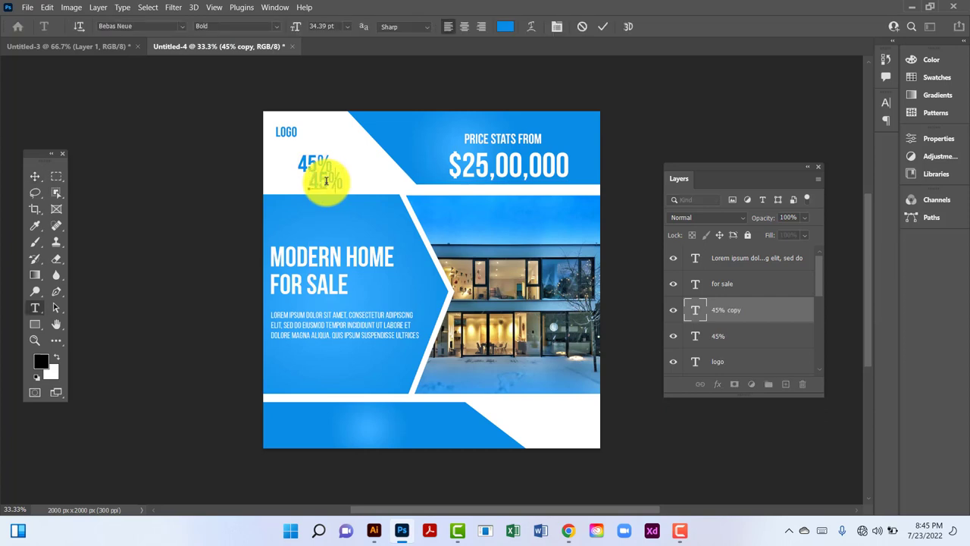
type("OFF")
left_click(34, 176)
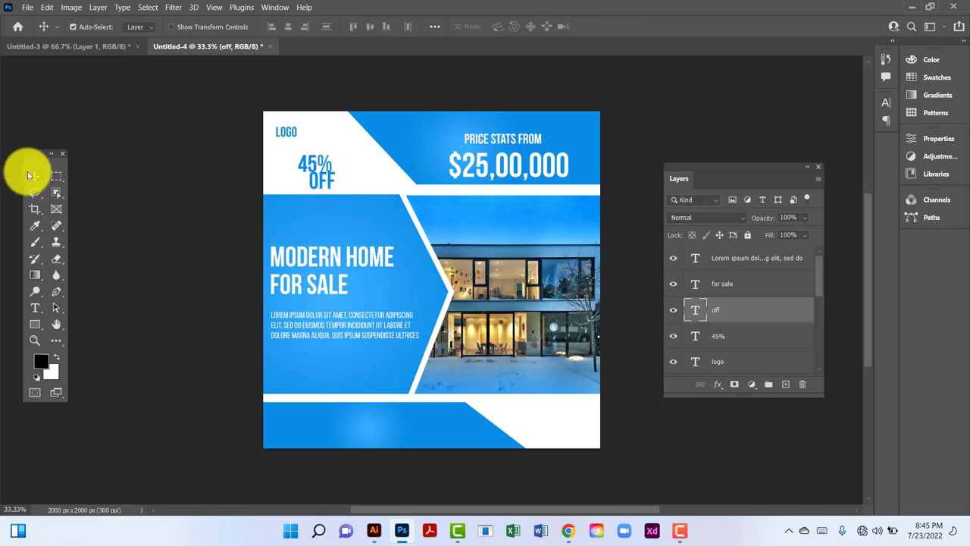
key("ctrl+t")
left_click_drag(337, 196, 335, 192)
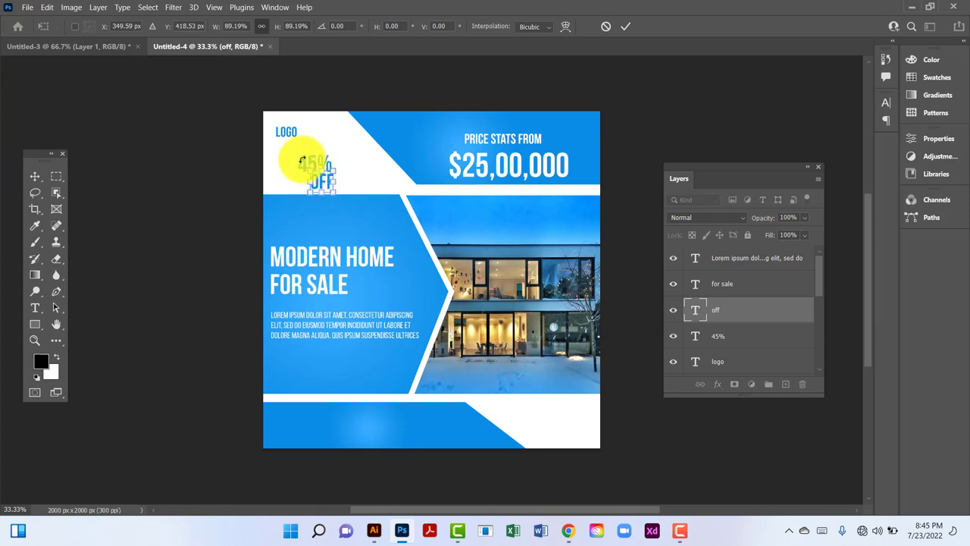
left_click(33, 176)
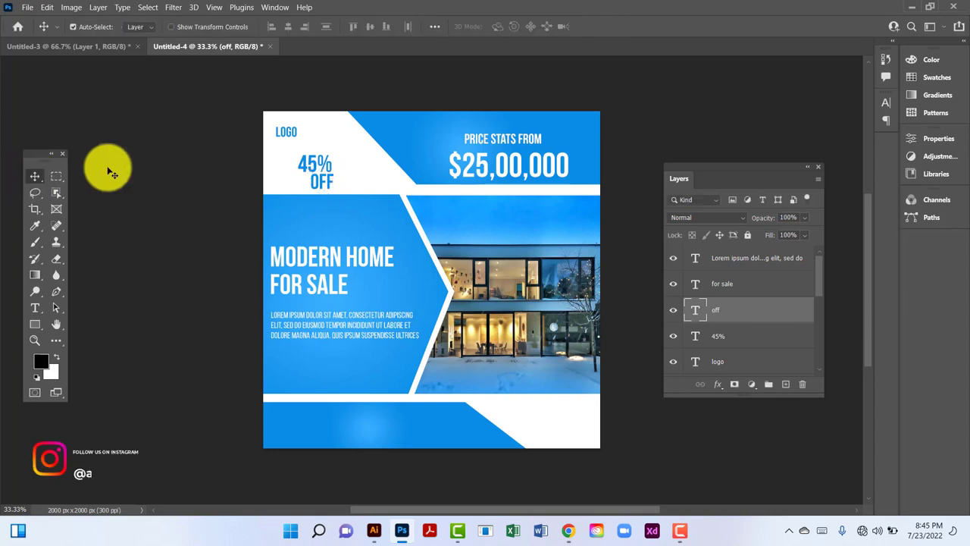
- Shrink the 45% and OFF layers together so the label fits
left_click(317, 166, "shift")
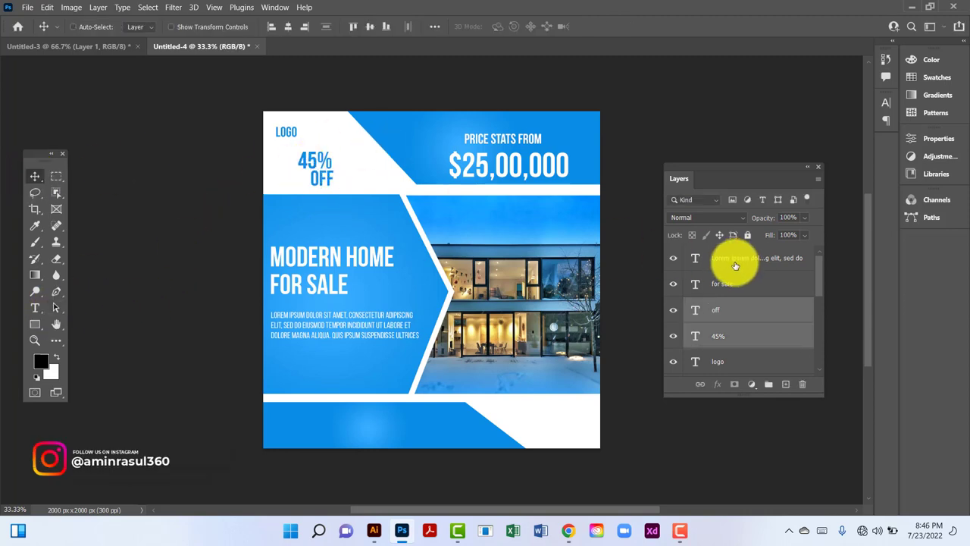
key("ctrl+t")
left_click_drag(335, 151, 331, 158)
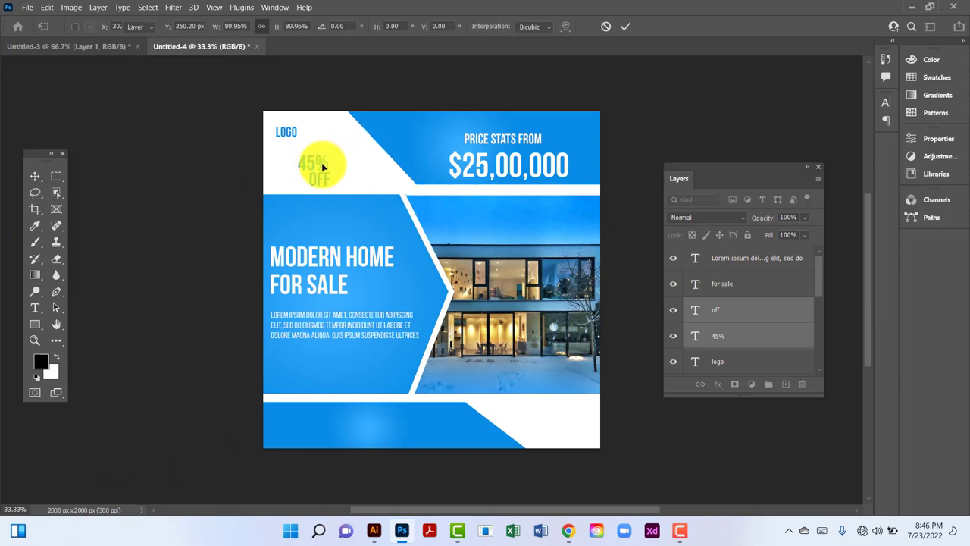
key("Return")
- Draw a white-filled 294 px circle around 45% OFF and send it behind the text
left_click(35, 324)
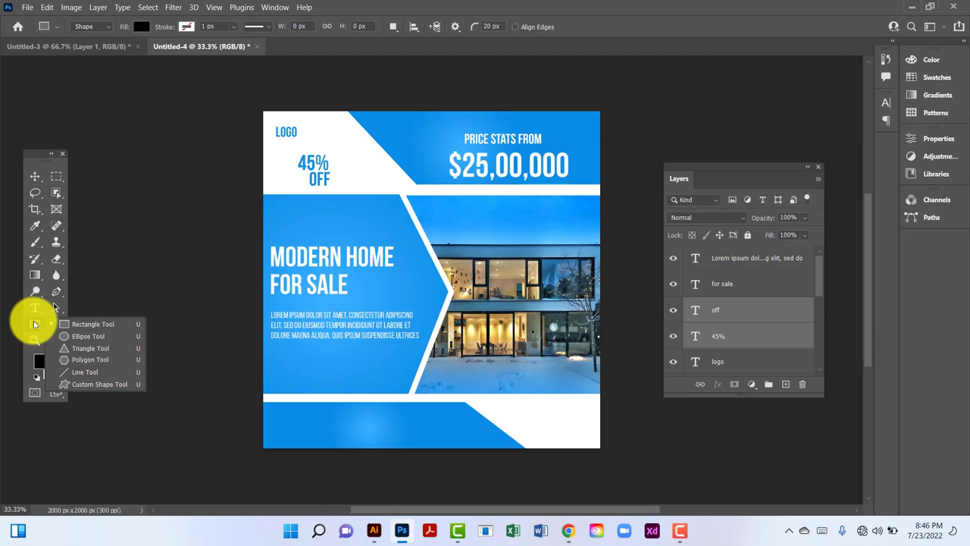
left_click(89, 340)
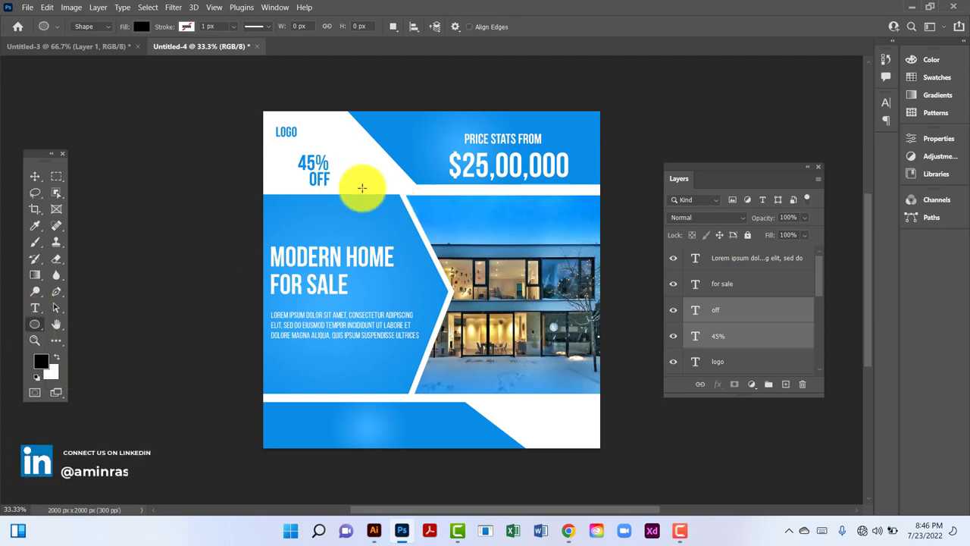
left_click(328, 168)
mouse_move(329, 168)
left_mouse_down()
mouse_move(315, 168)
mouse_move(351, 196)
left_mouse_up()
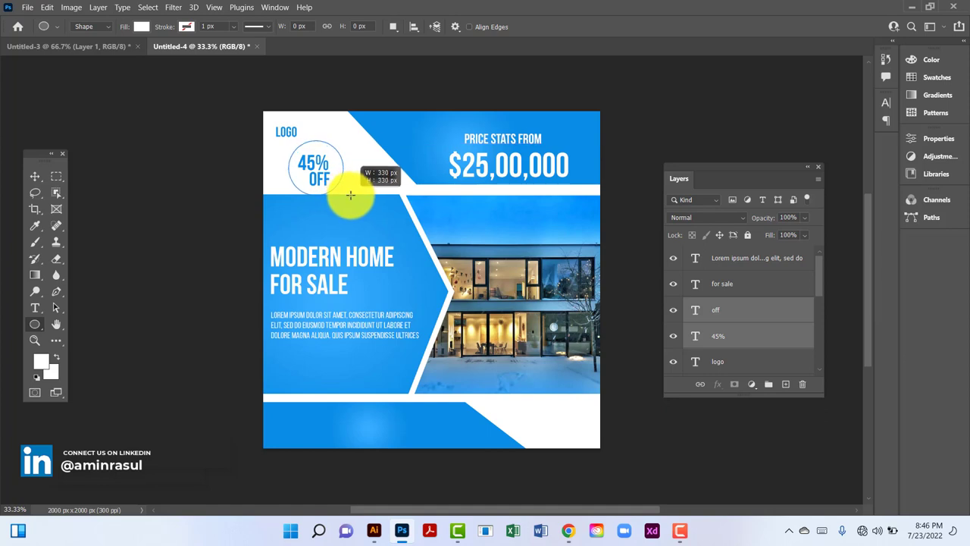
left_click_drag(350, 196, 341, 193)
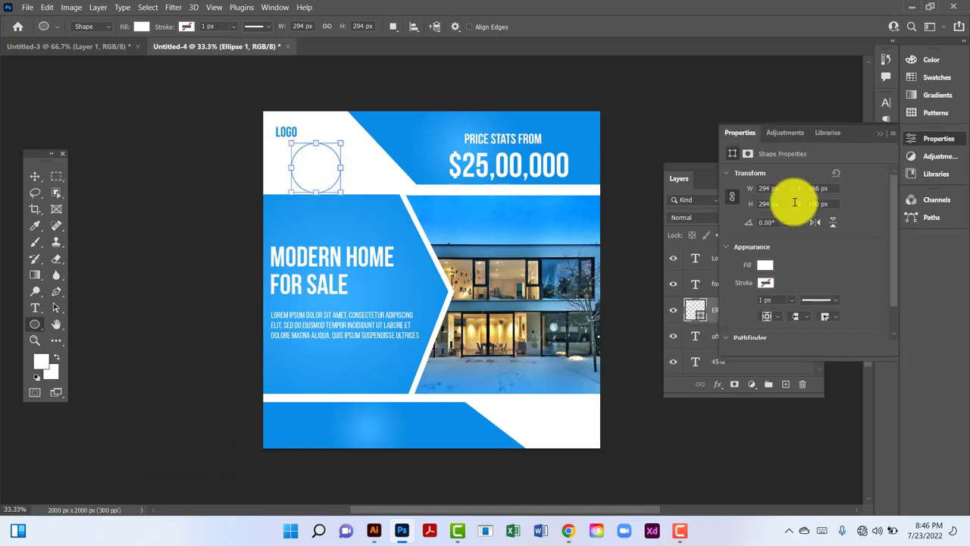
left_click(880, 135)
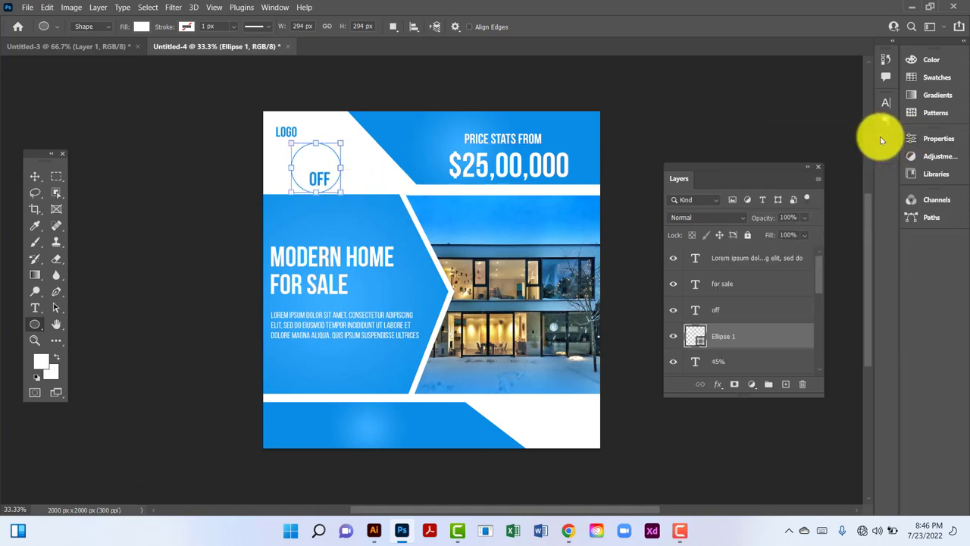
key("ctrl+bracketleft")
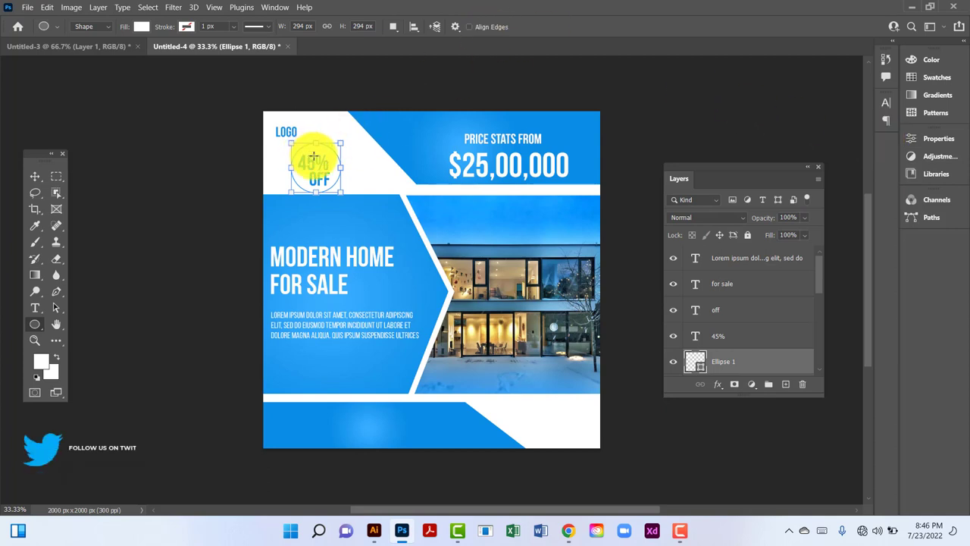
left_click(33, 176)
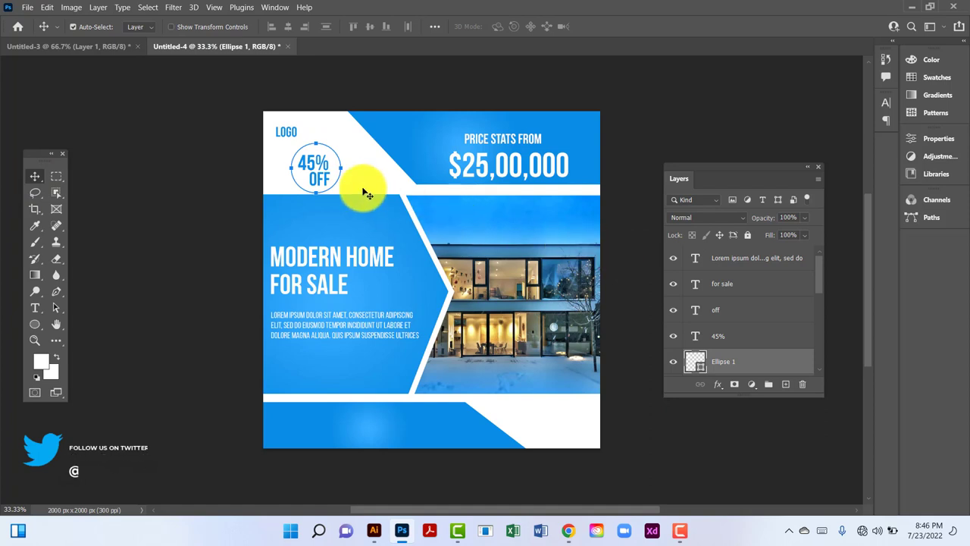
- Duplicate the badge circle and enlarge the copy into an outer ring
key("ctrl+j")
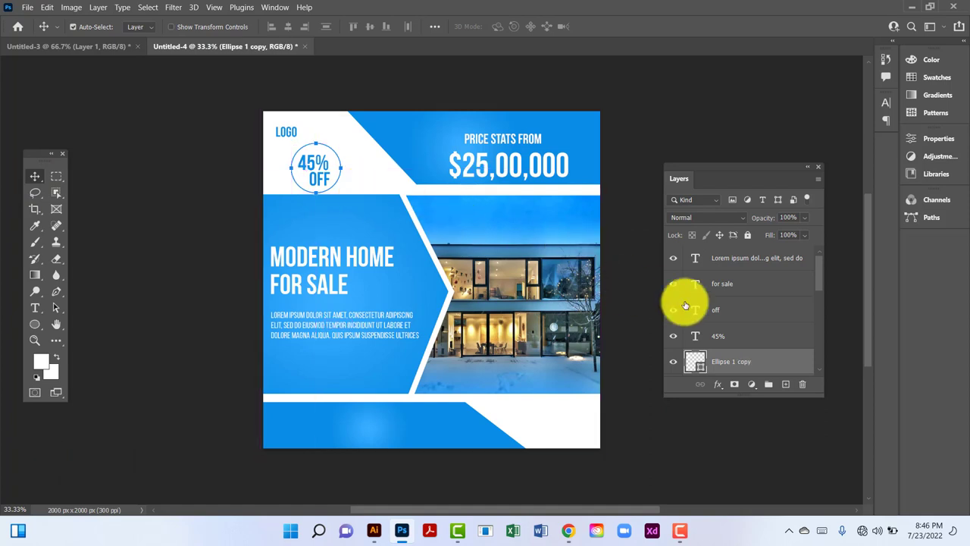
key("ctrl+t")
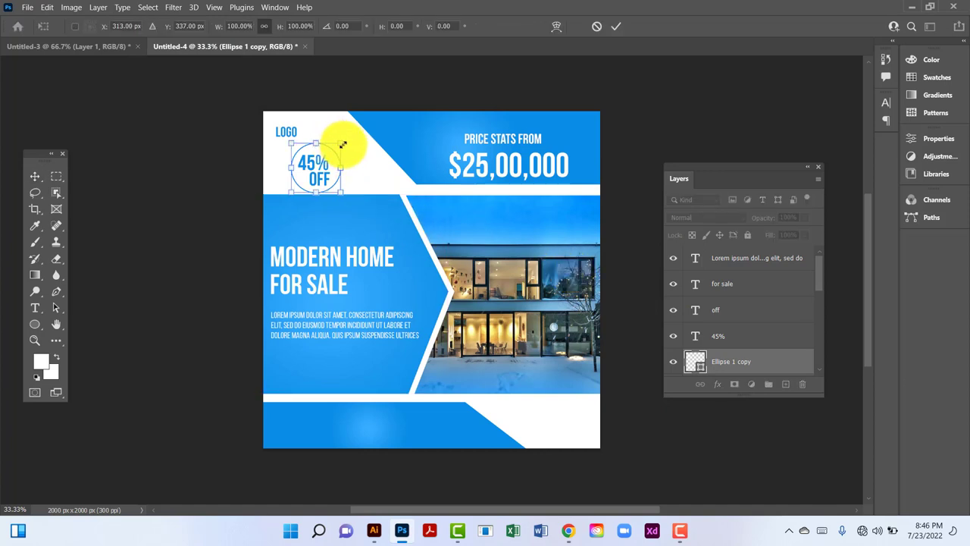
left_click_drag(343, 144, 353, 147)
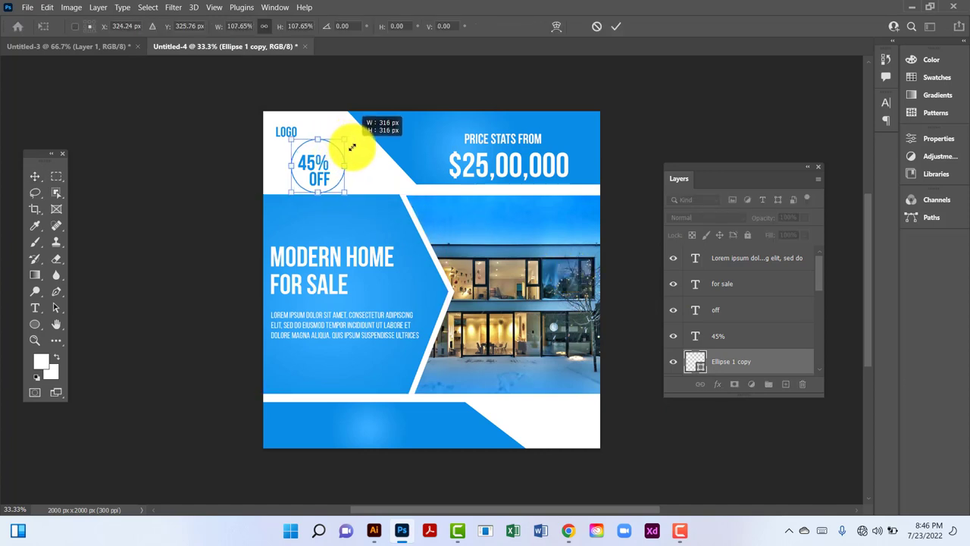
left_click_drag(353, 147, 358, 144)
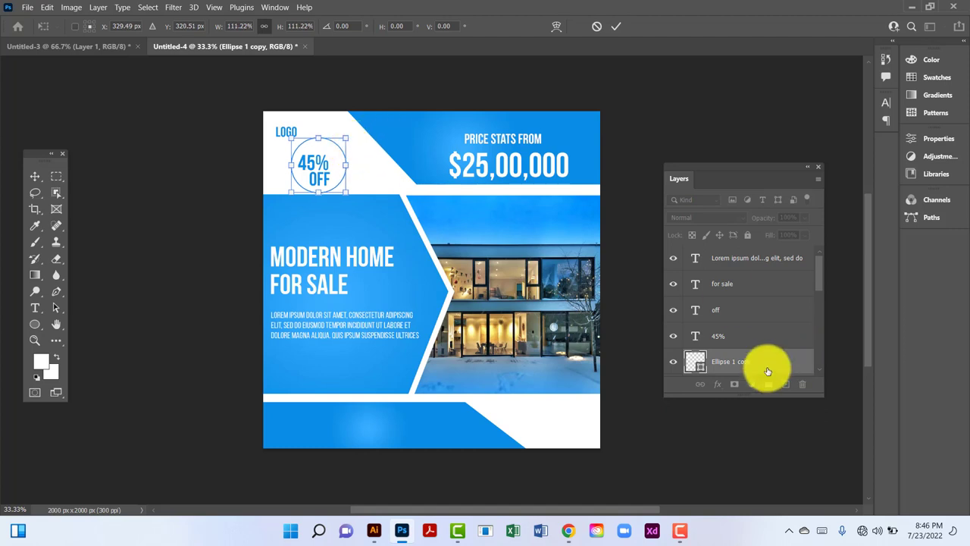
- Fill the Ellipse 1 copy with the flyer's blue sampled from the canvas
double_click(703, 369)
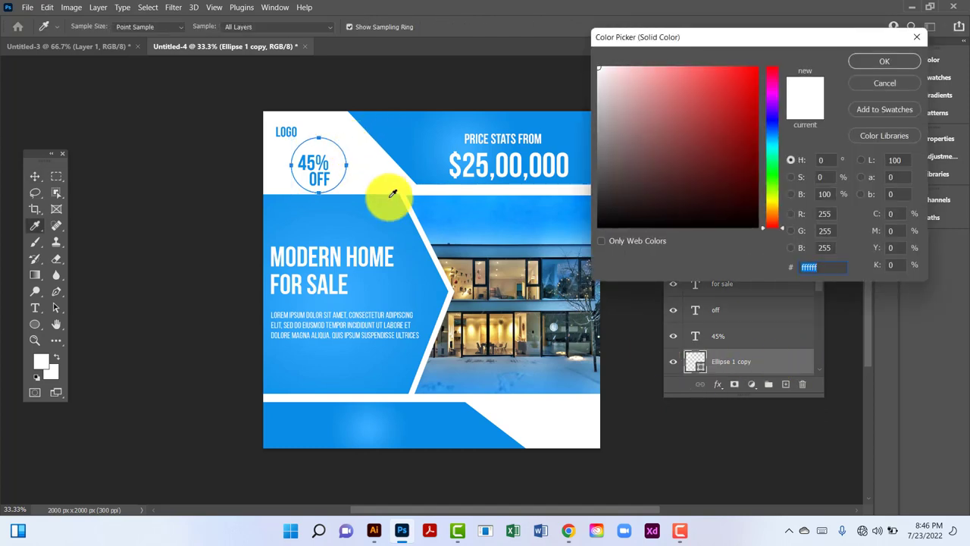
left_click(391, 195)
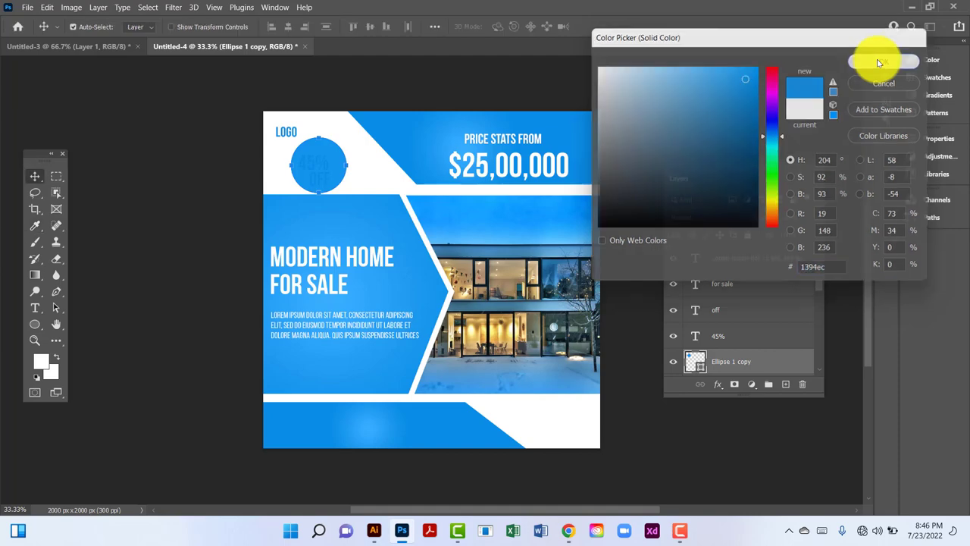
left_click(881, 62)
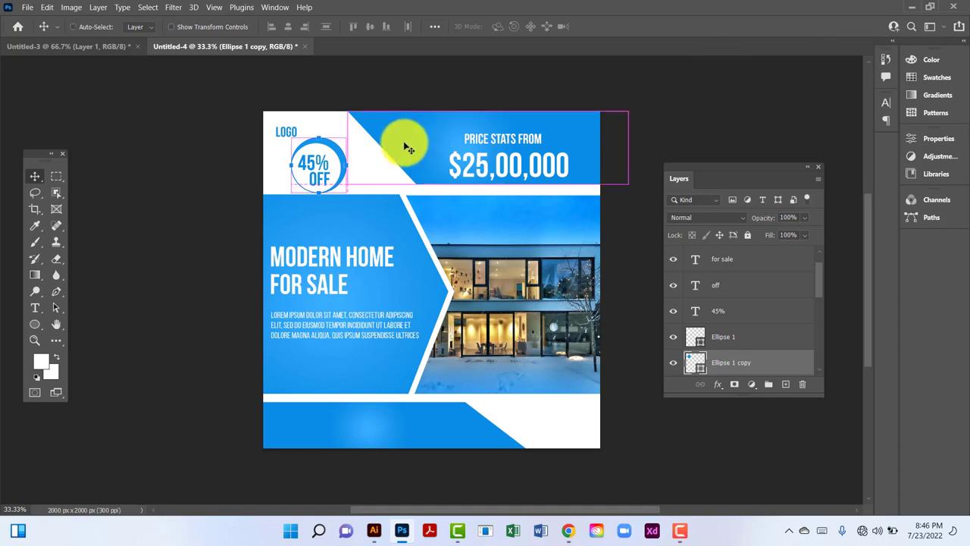
- Scale the circle copy to about 97.25% so the badge forms a crescent
key("ctrl+t")
left_click_drag(347, 140, 346, 143)
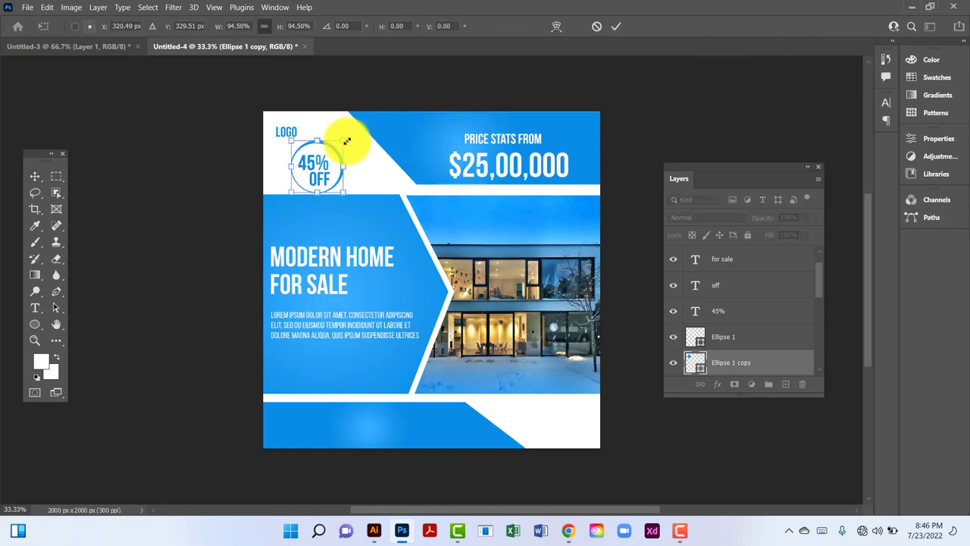
left_click_drag(347, 139, 349, 138)
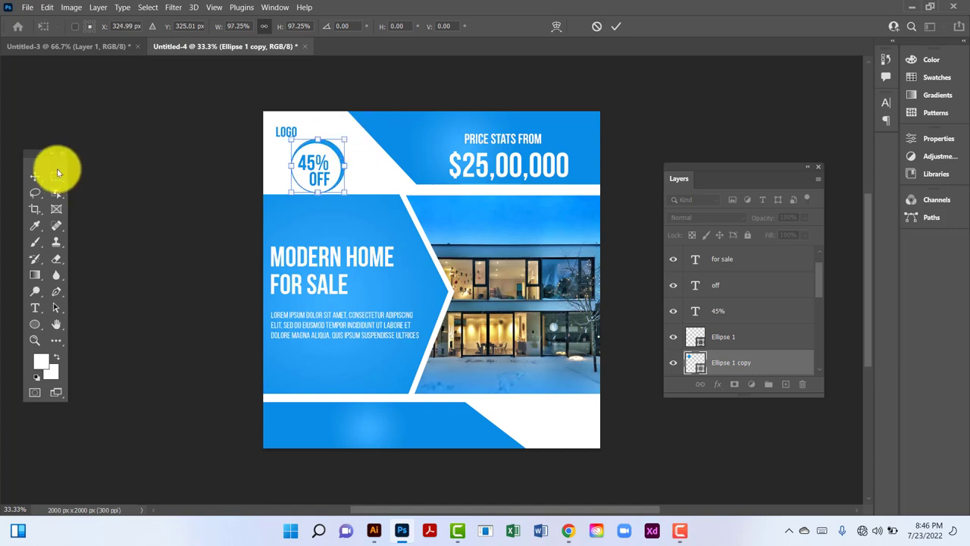
left_click(39, 176)
left_click(140, 193)
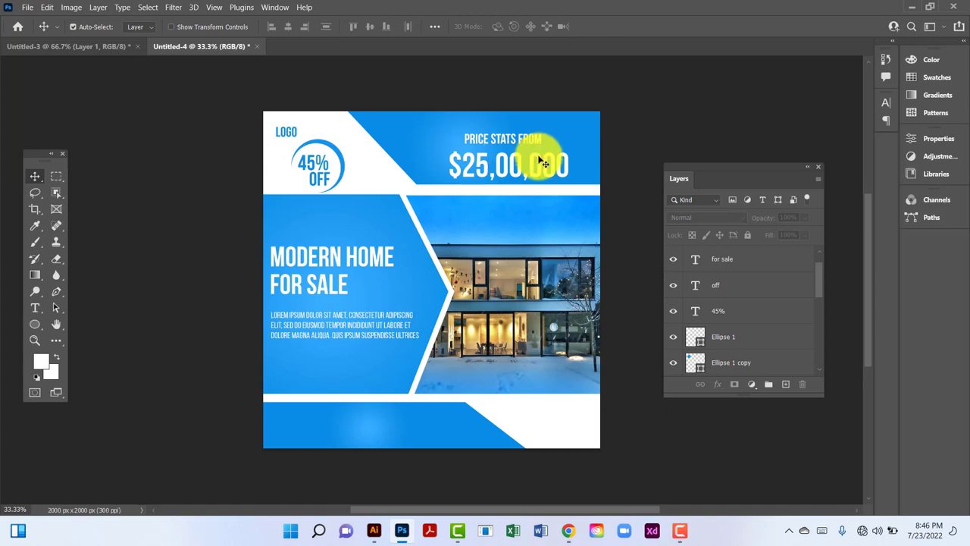
- Copy the price text into the bottom blue band and change it to 'CALL' plus the phone number
mouse_move(529, 172)
left_mouse_down()
mouse_move(396, 423)
mouse_move(379, 424)
left_mouse_up()
double_click(379, 426)
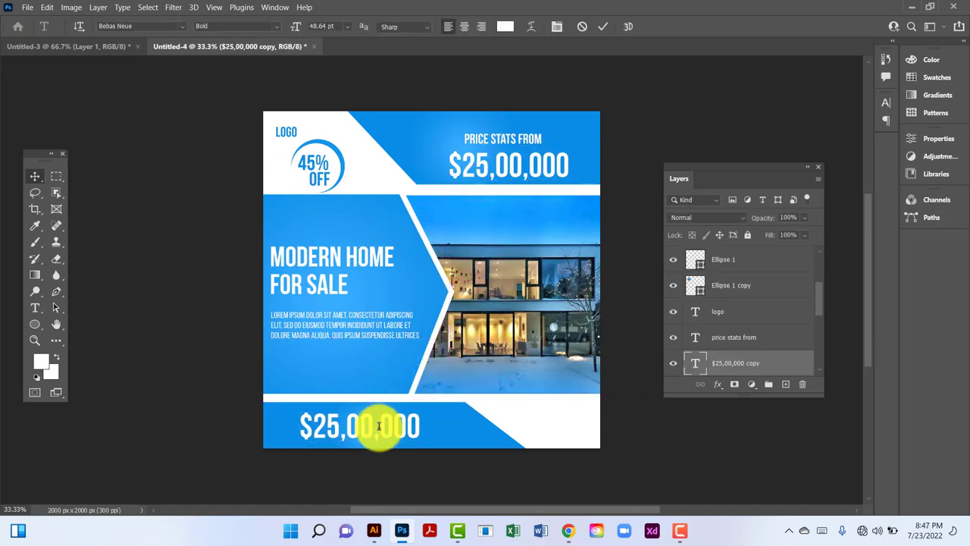
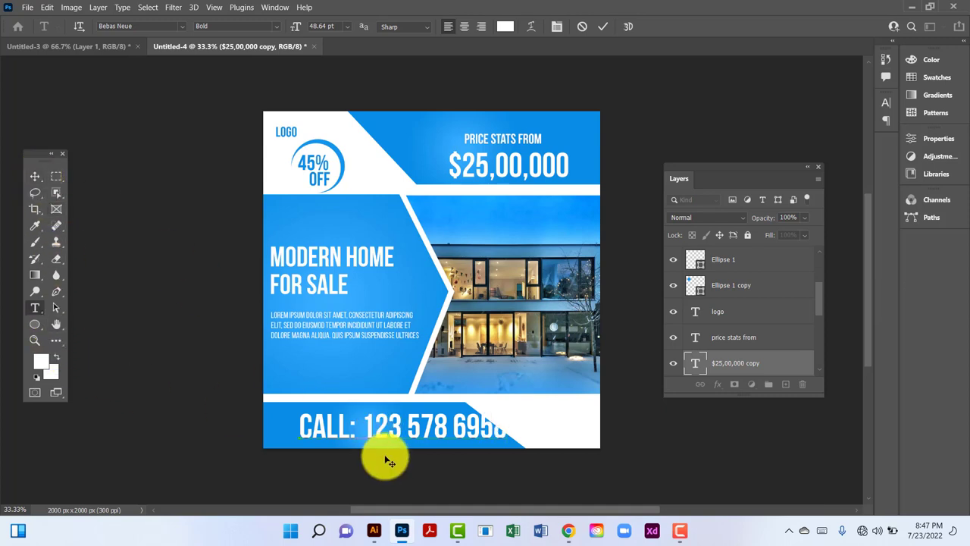
key("ctrl+t")
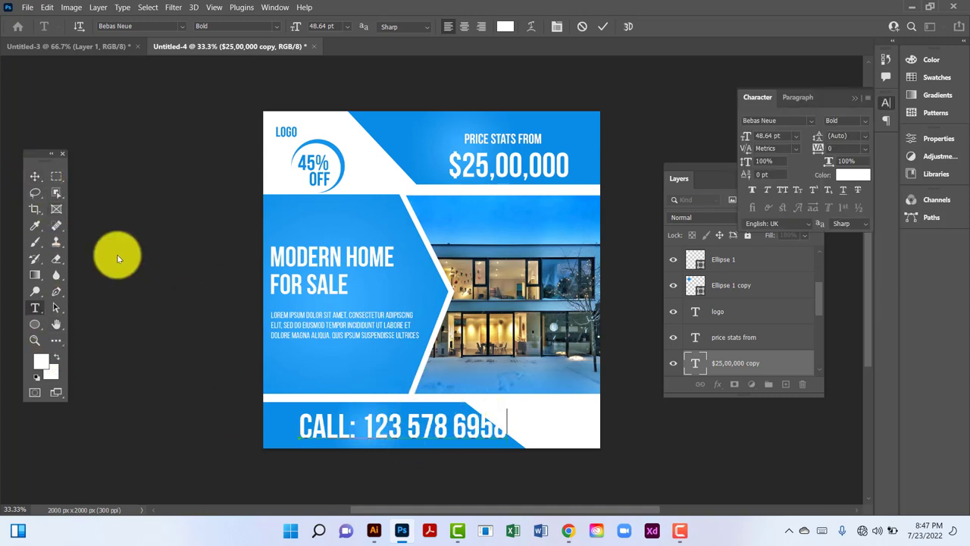
left_click(34, 177)
- Scale the CALL line down to about 85% to fit the bottom band
key("ctrl+t")
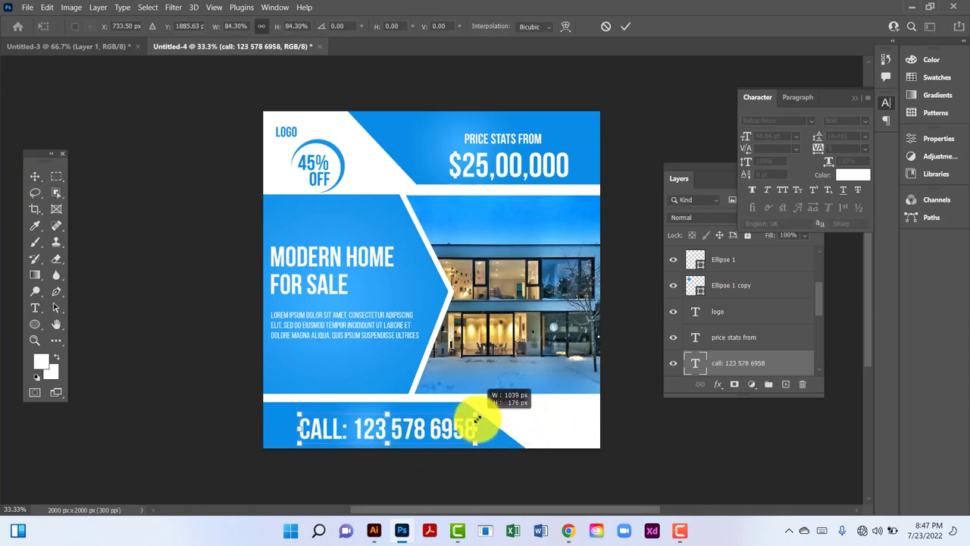
left_click_drag(493, 411, 449, 432)
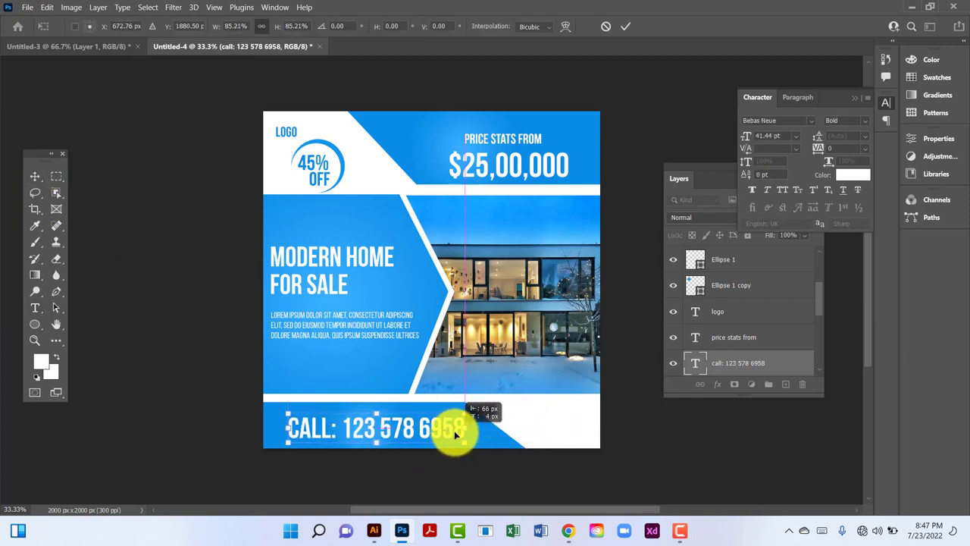
key("Return")
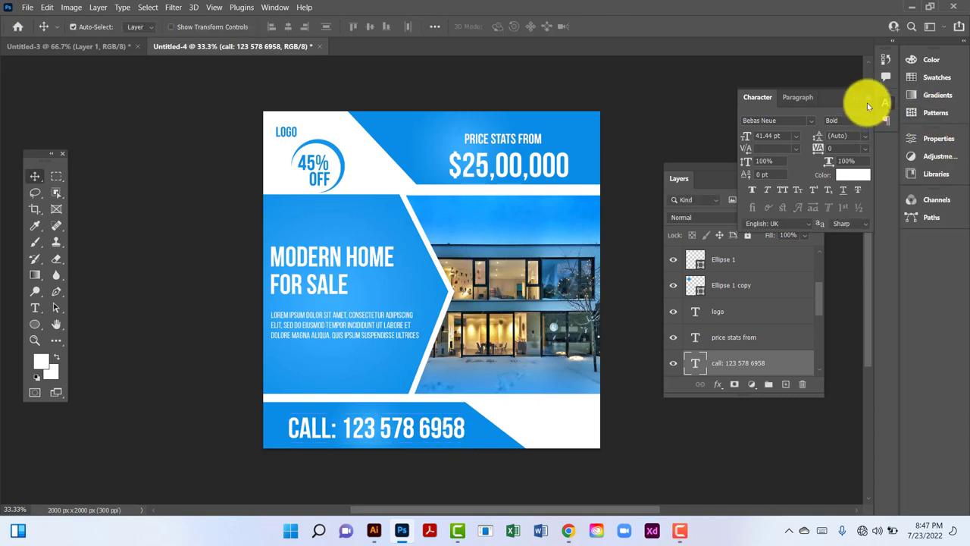
left_click(856, 99)
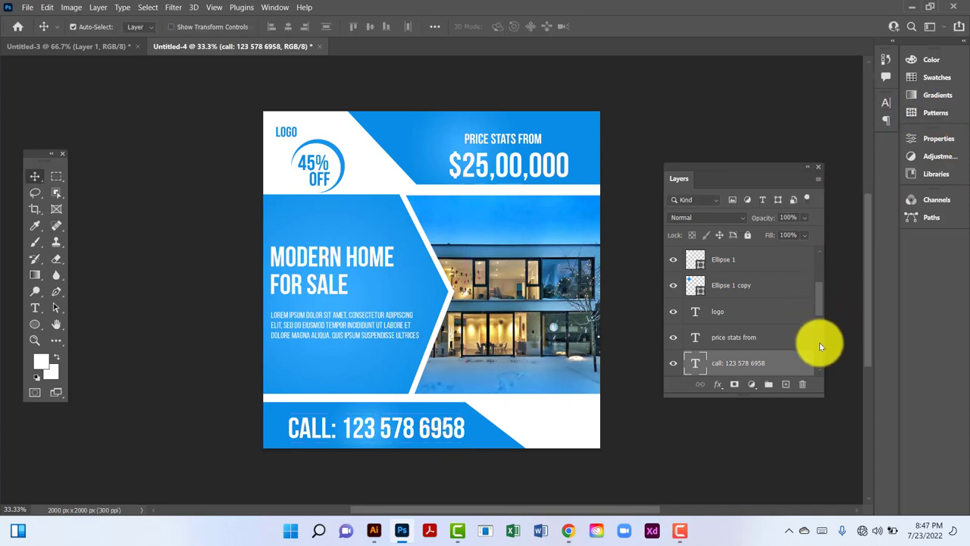
- Group the layers from Shape 2 up to Lorem ipsum into a folder named Text
scroll(818, 364, "down", 10)
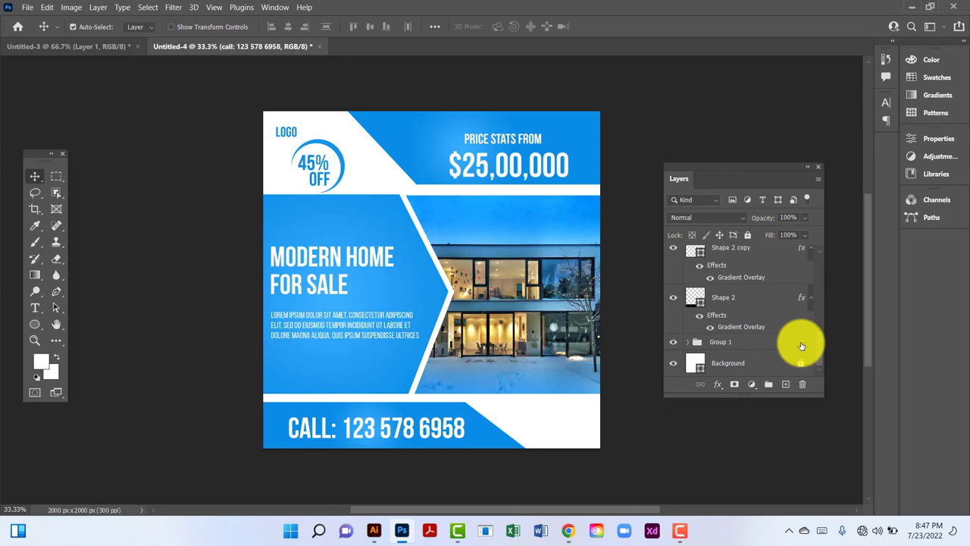
left_click(758, 294)
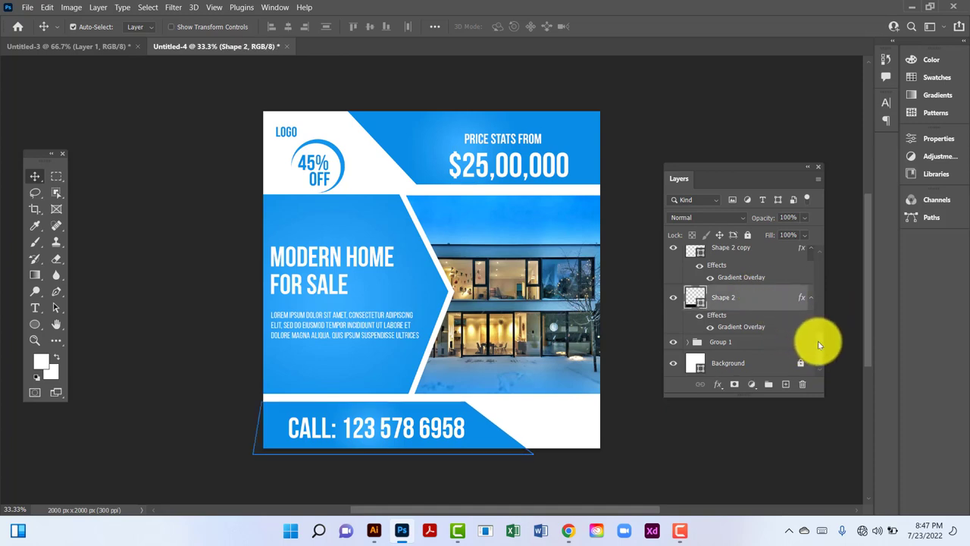
left_click_drag(819, 345, 816, 247)
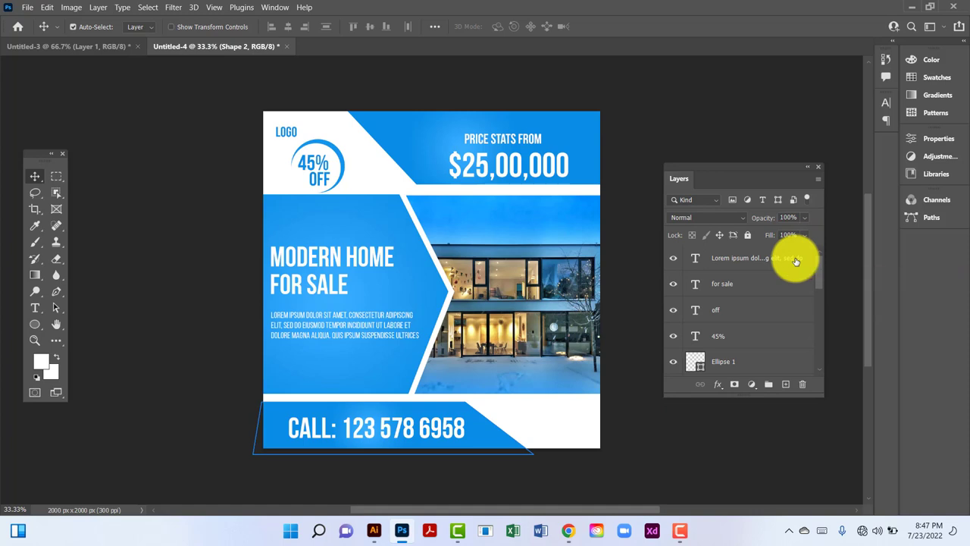
left_click(796, 260, "shift")
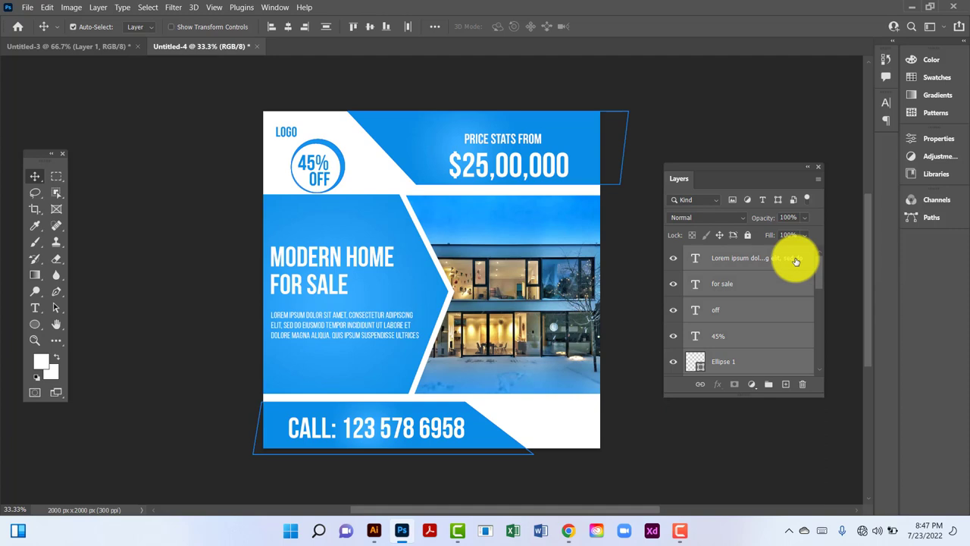
key("ctrl+g")
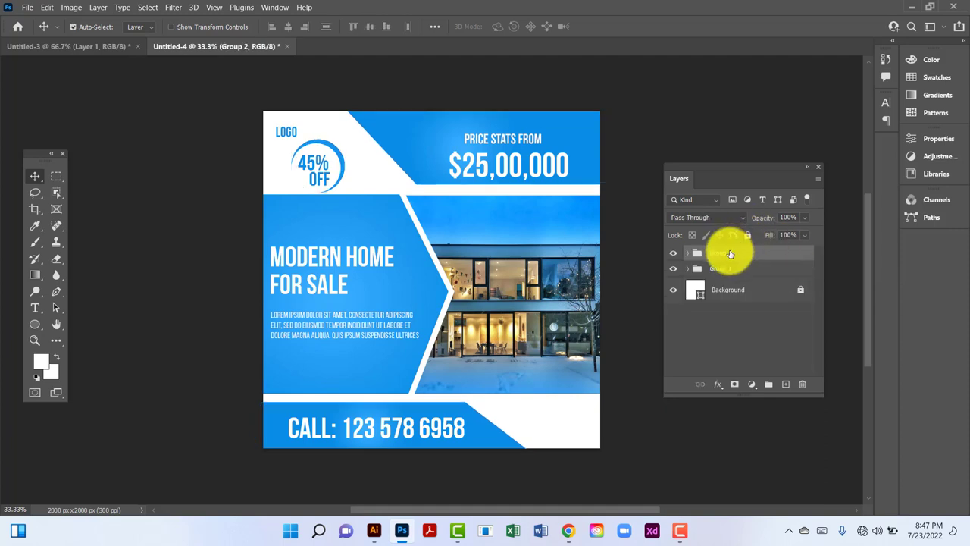
double_click(731, 253)
type("Text")
key("Return")
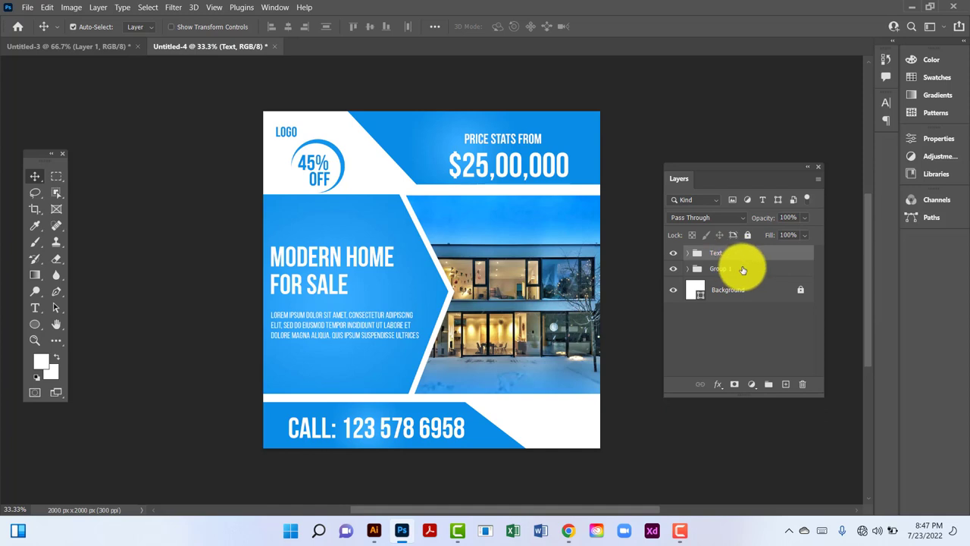
- Rename the Group 1 folder to Images
left_click(718, 271)
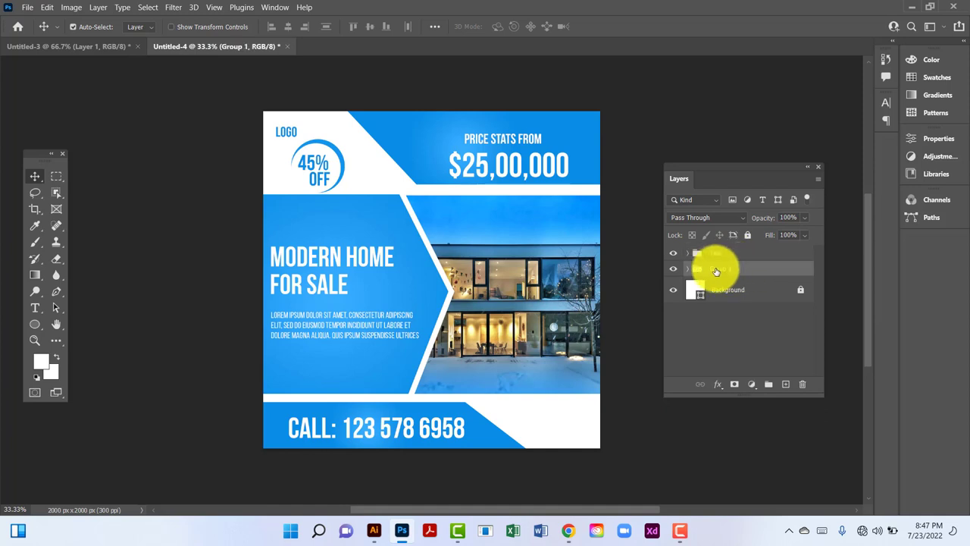
double_click(719, 271)
type("Images")
key("Return")
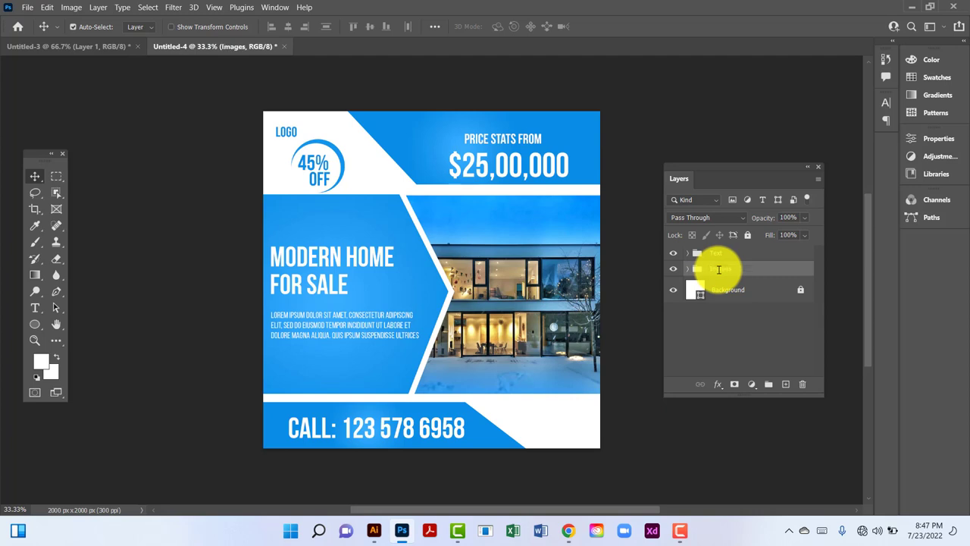
left_click(648, 120)
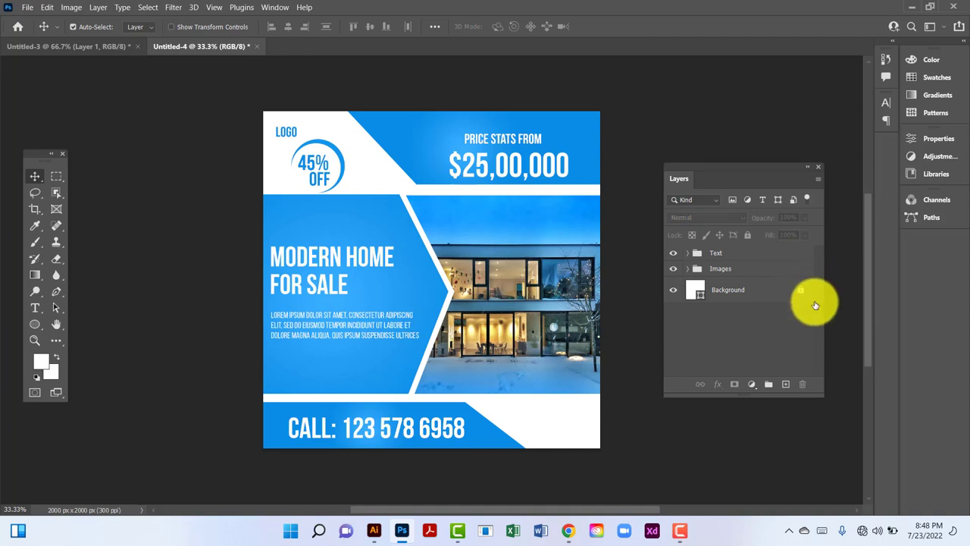
- Put the Background layer into its own folder named Background
left_click(776, 295)
key("ctrl+g")
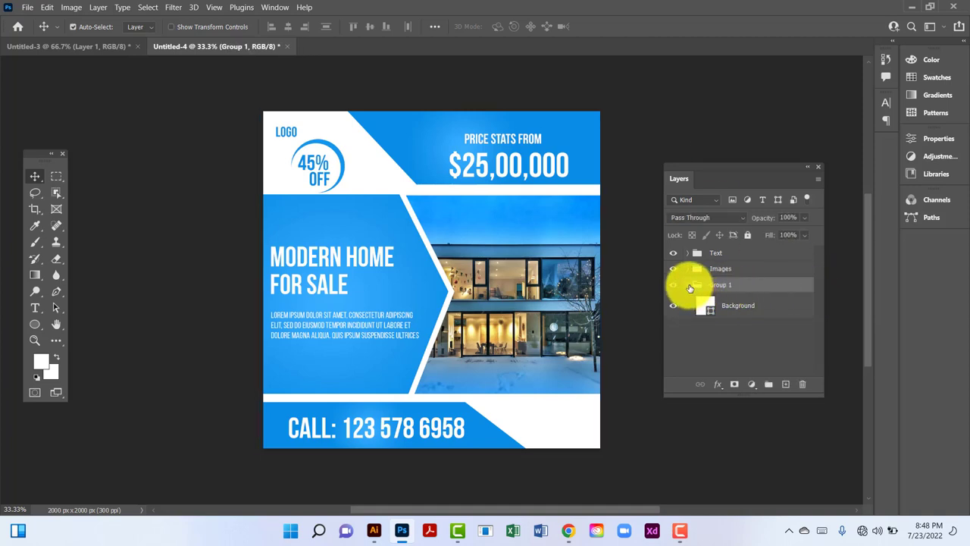
left_click(688, 286)
double_click(725, 284)
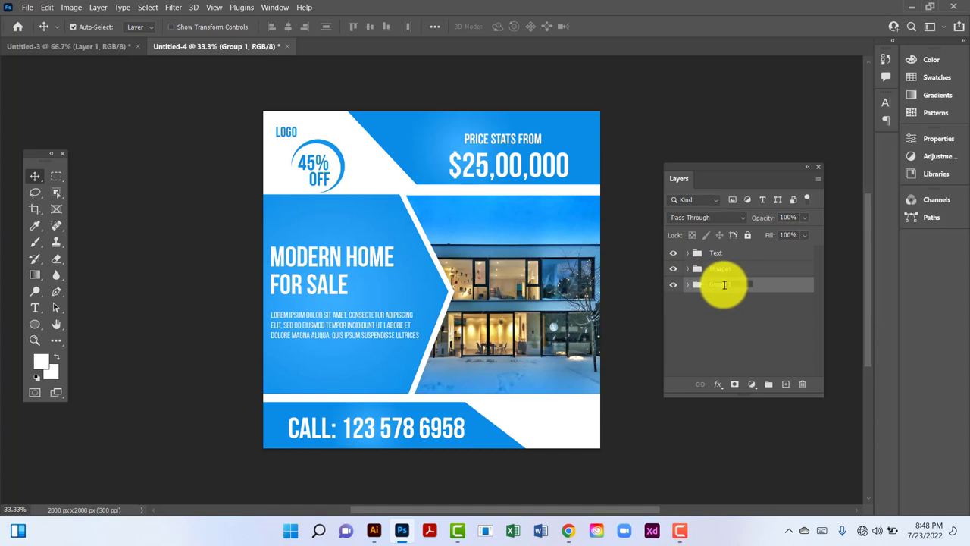
key("BackSpace")
type("Background")
key("Return")
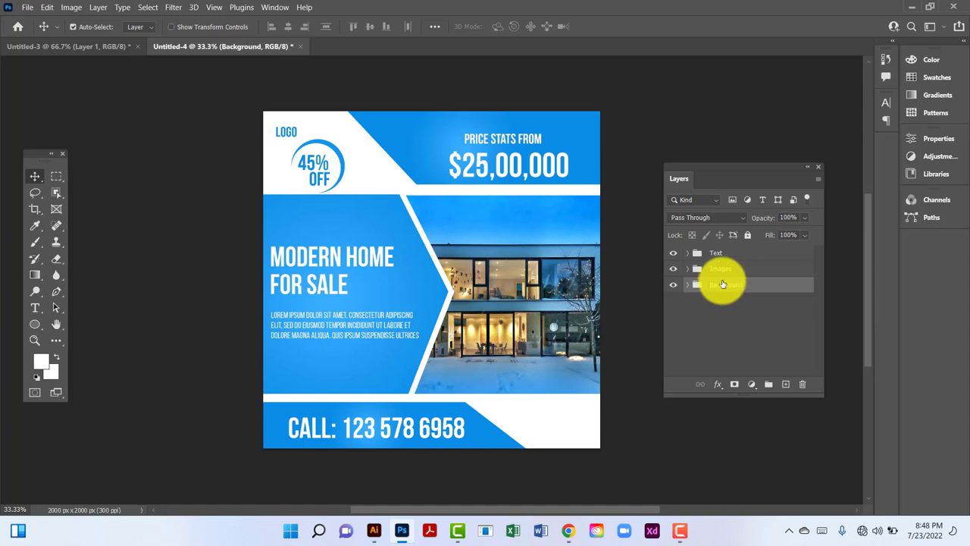
left_click(650, 144)
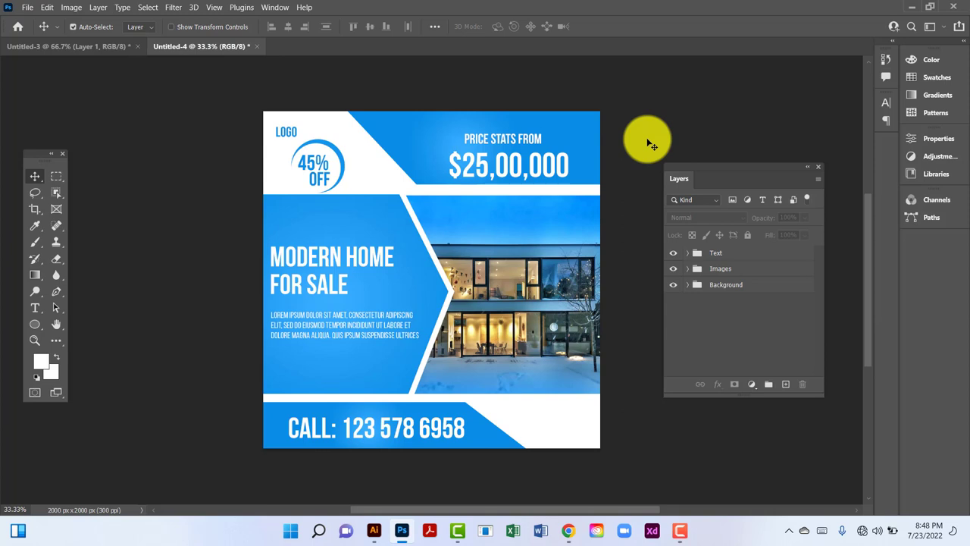
left_click(680, 531)
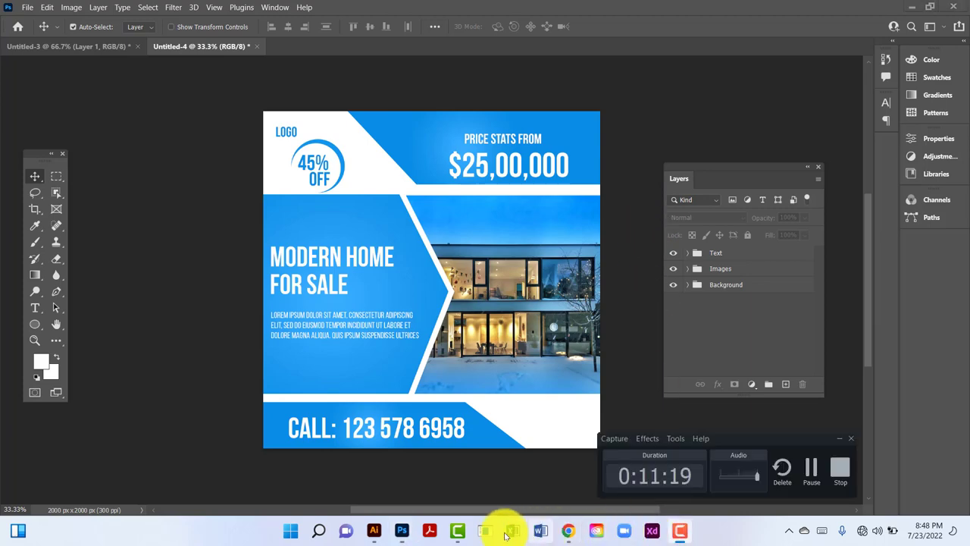
left_click(455, 532)
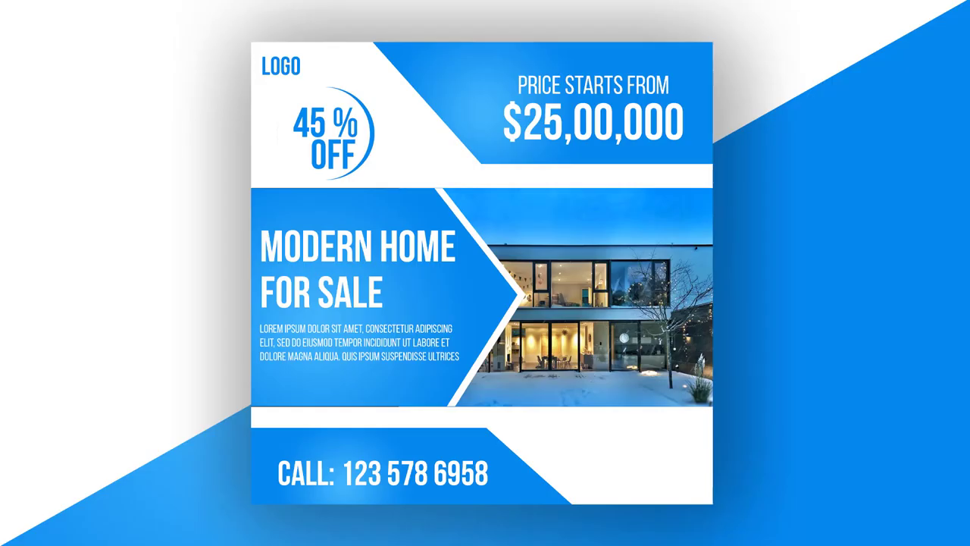